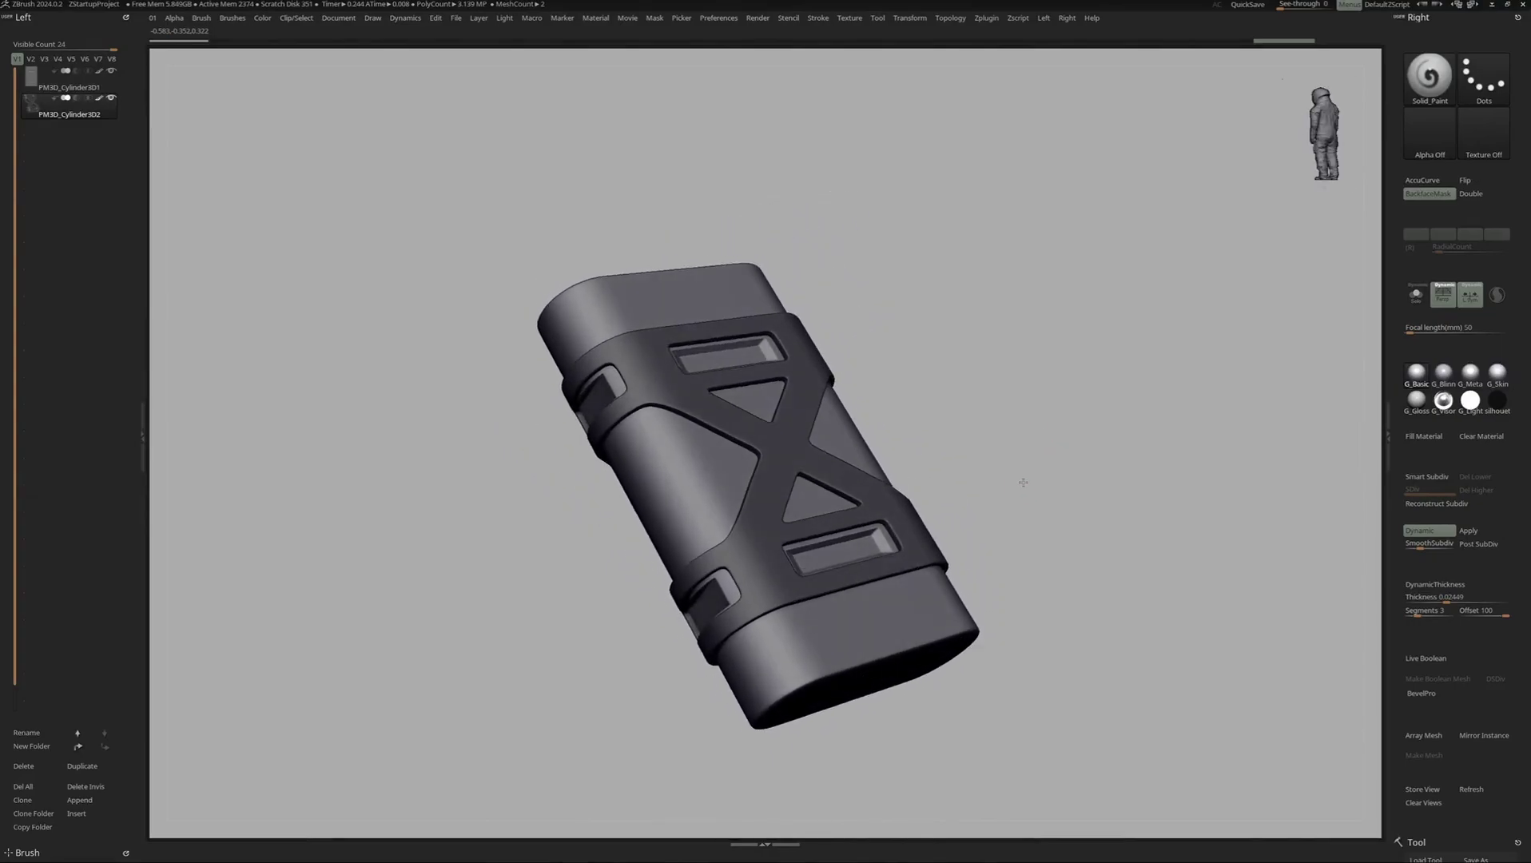
mouse_move(1022, 488)
alt+right_down()
mouse_move(1015, 454)
mouse_move(1009, 471)
alt+right_up()
key(alt+shift+s)
drag(939, 457, 973, 490)
alt+right_drag(973, 491, 1002, 479)
key(alt+shift+s)
drag(1002, 480, 987, 536)
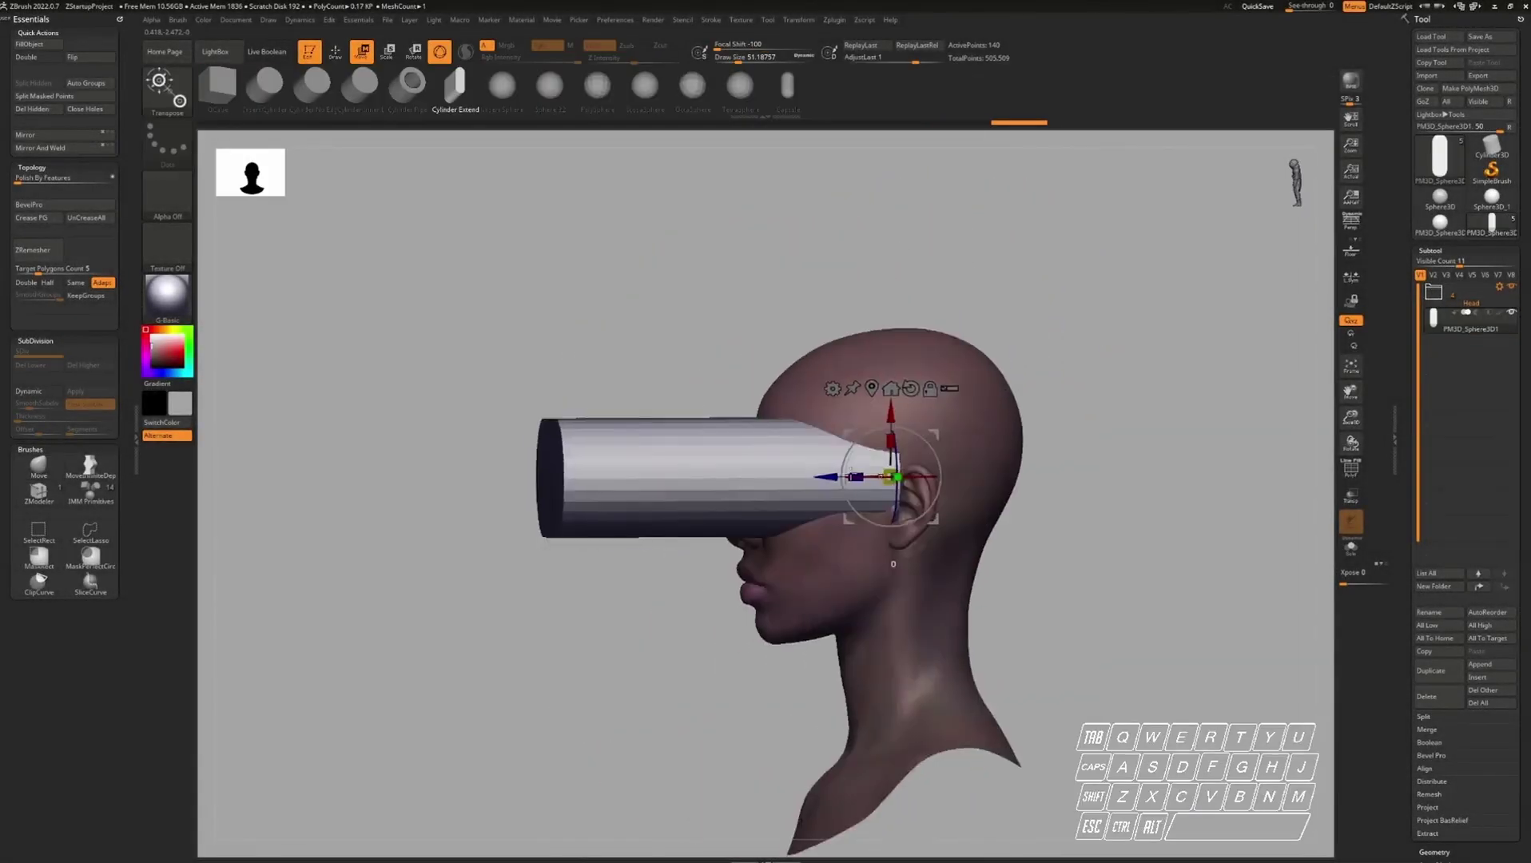
shift+right_drag(850, 473, 856, 445)
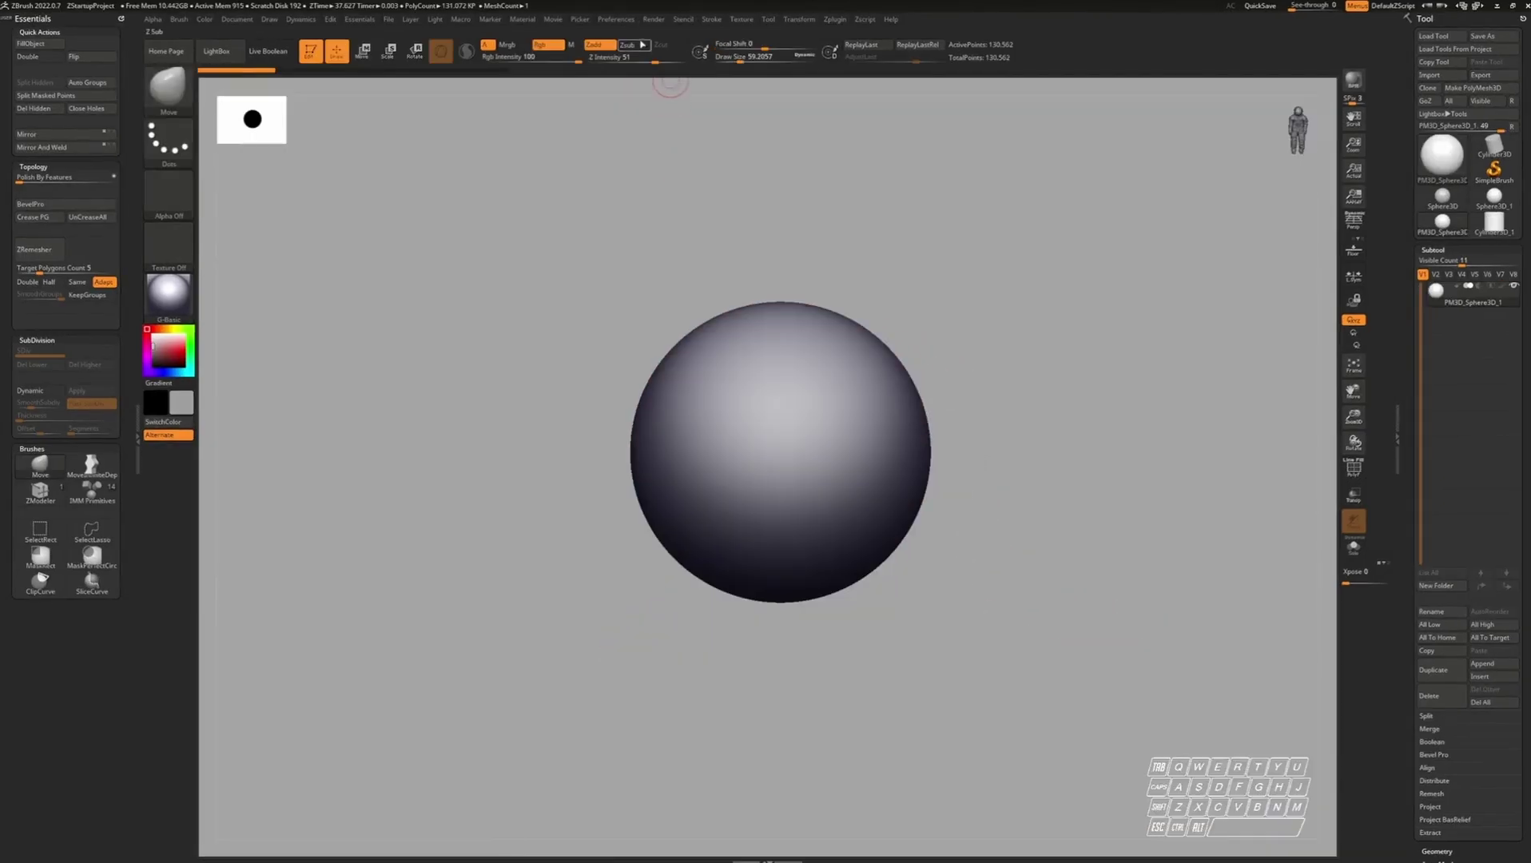
click(630, 21)
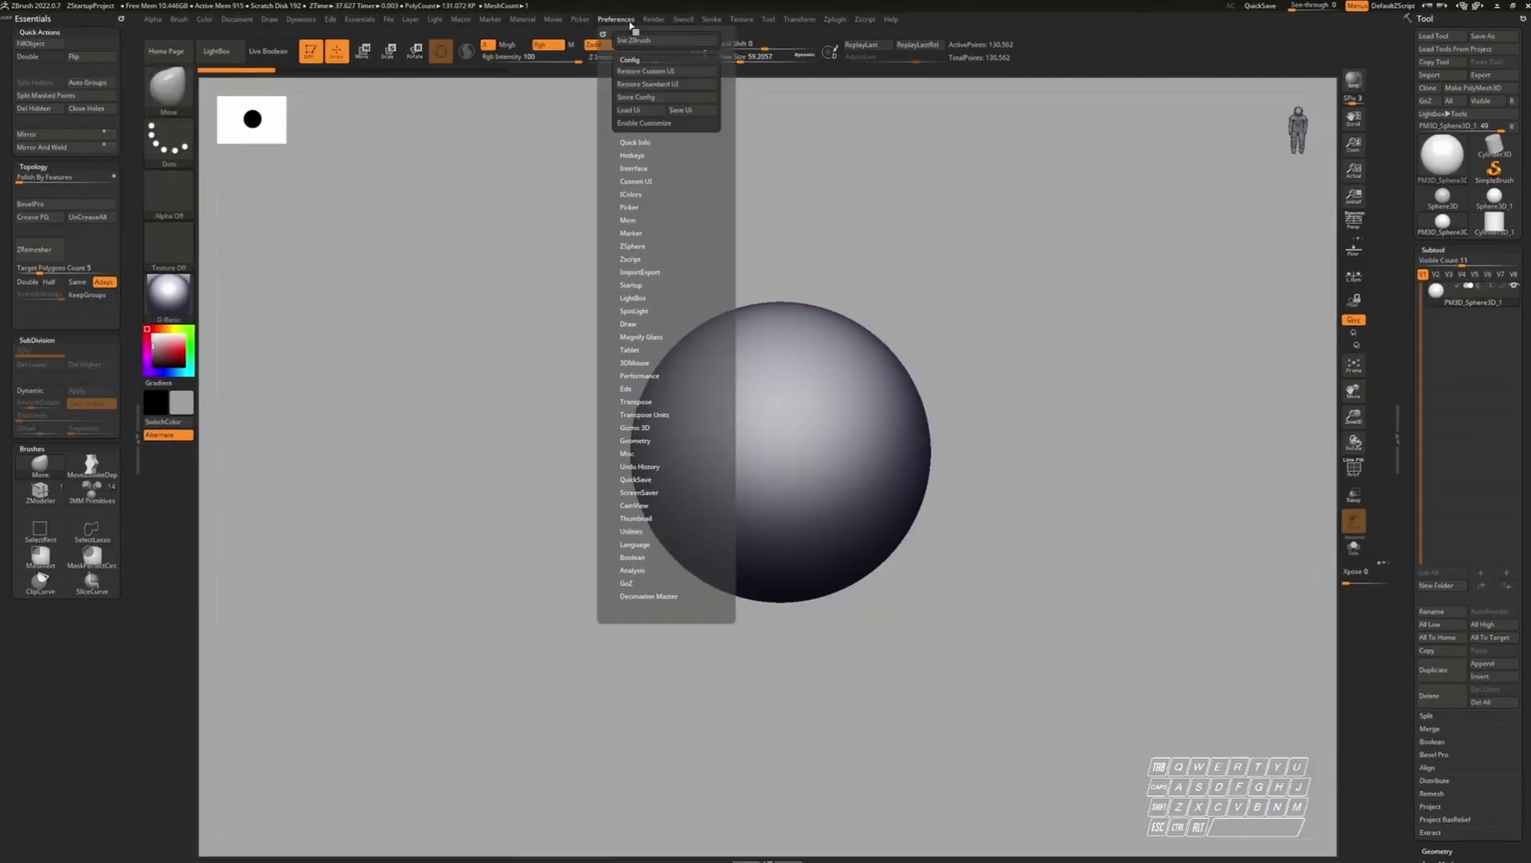
click(631, 110)
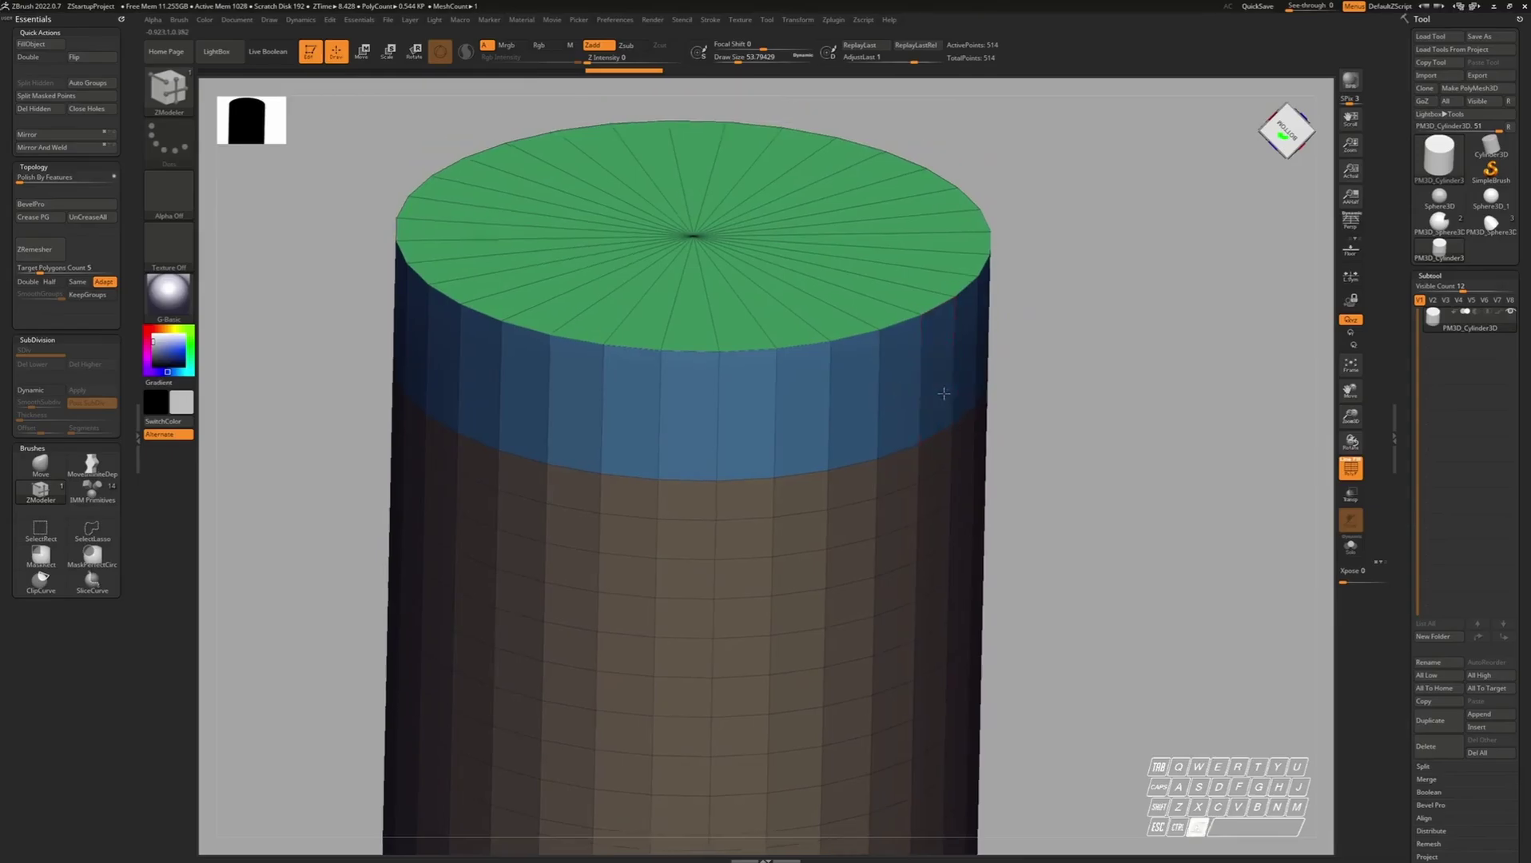
drag(943, 392, 1026, 396)
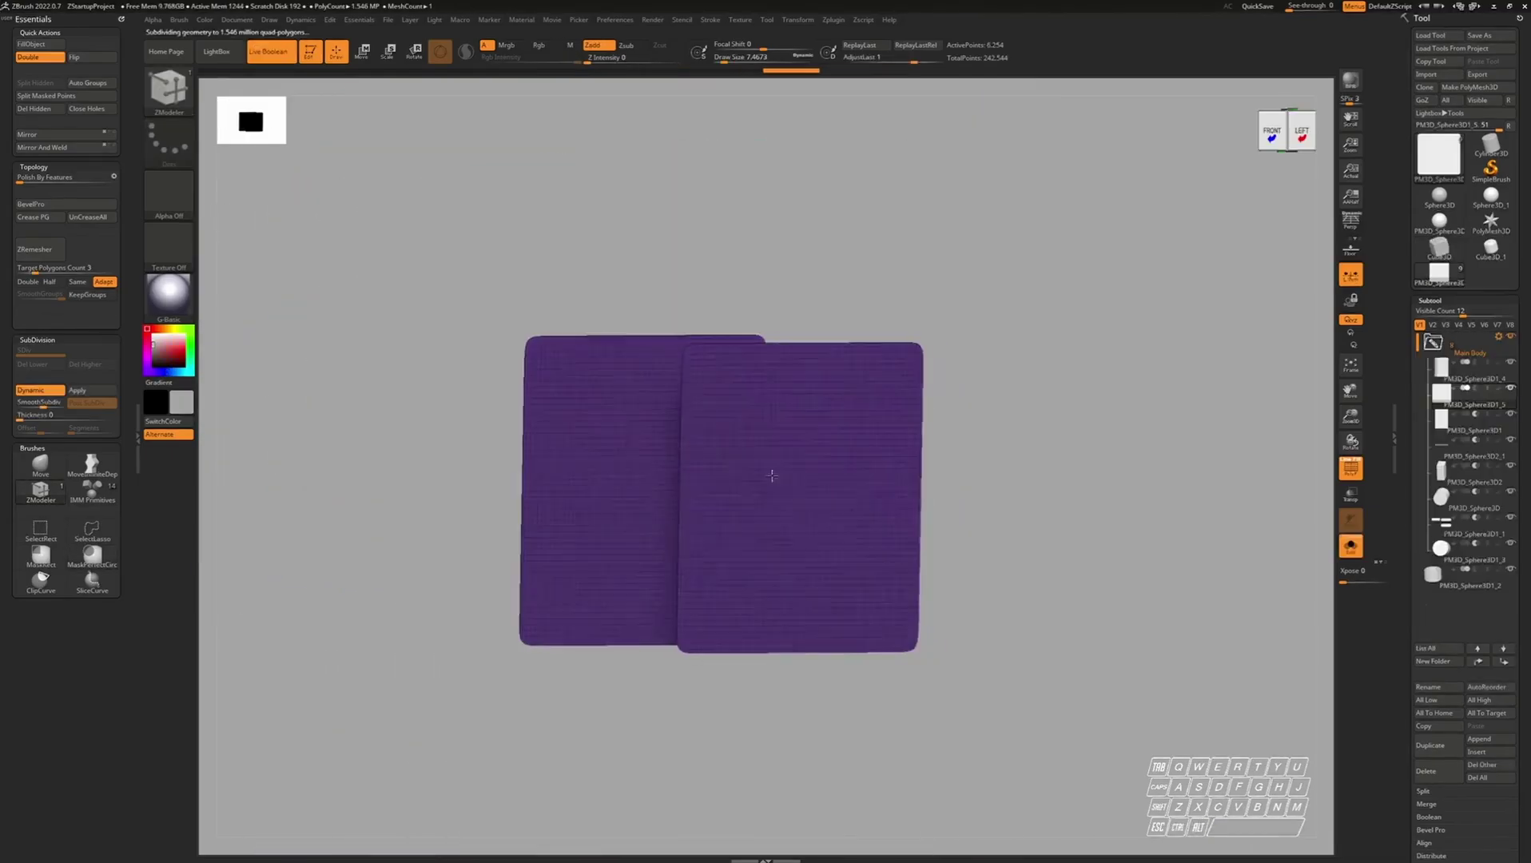
key(d)
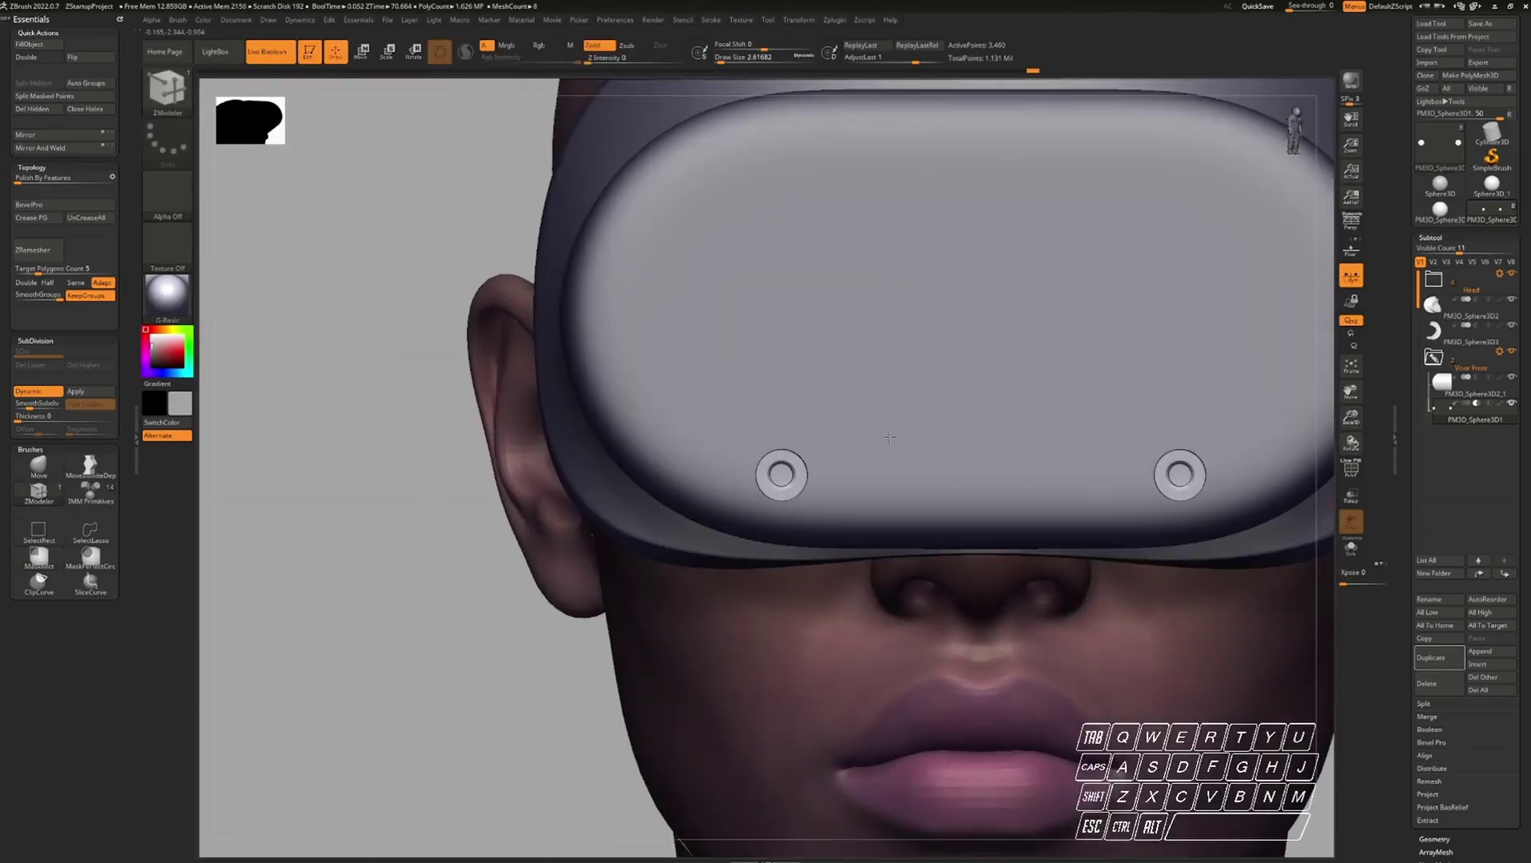
key(w)
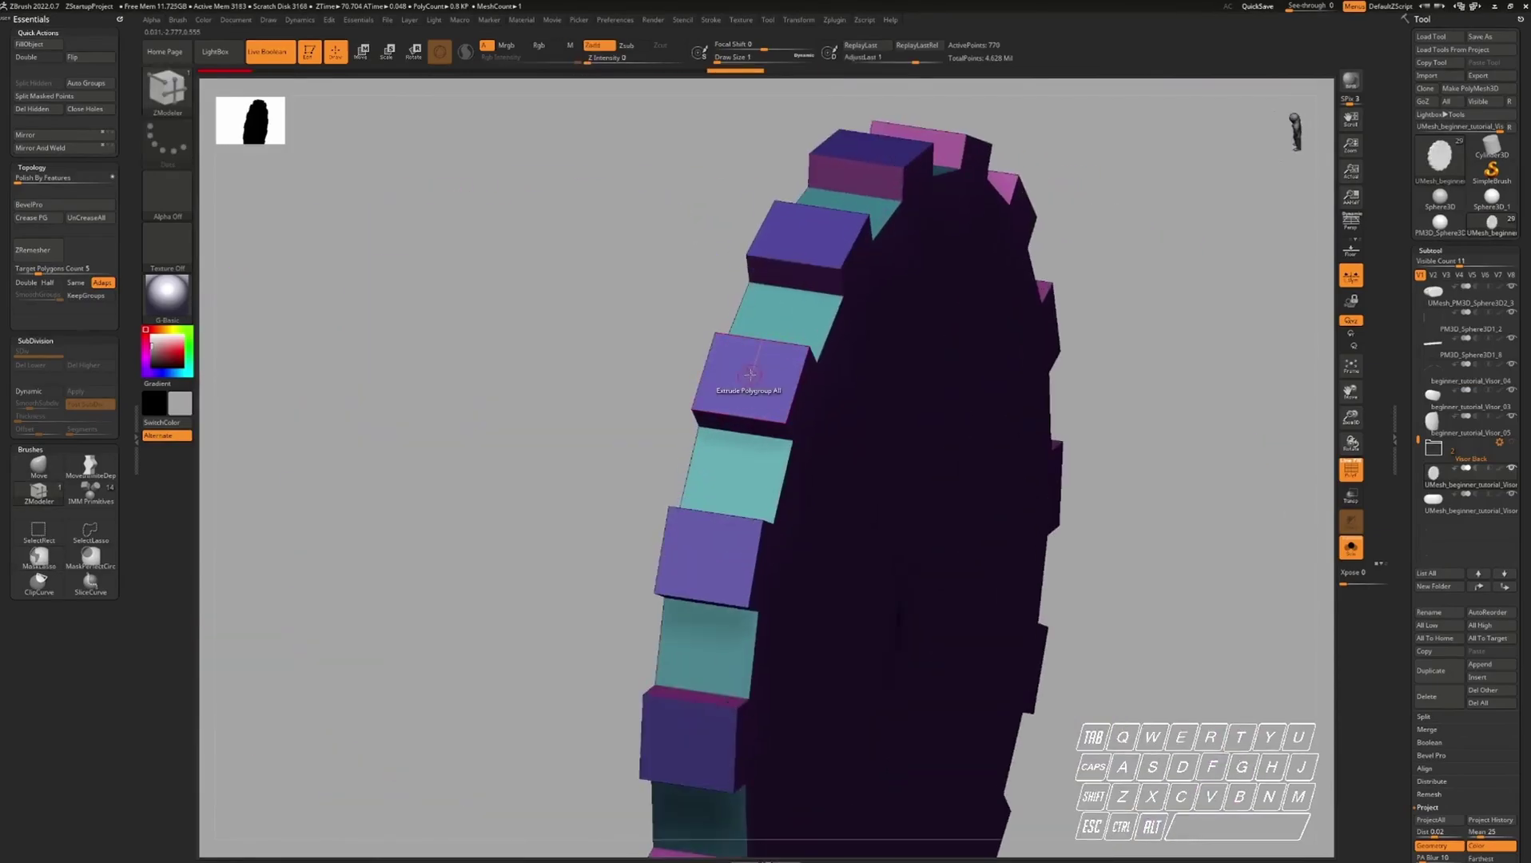
key(space)
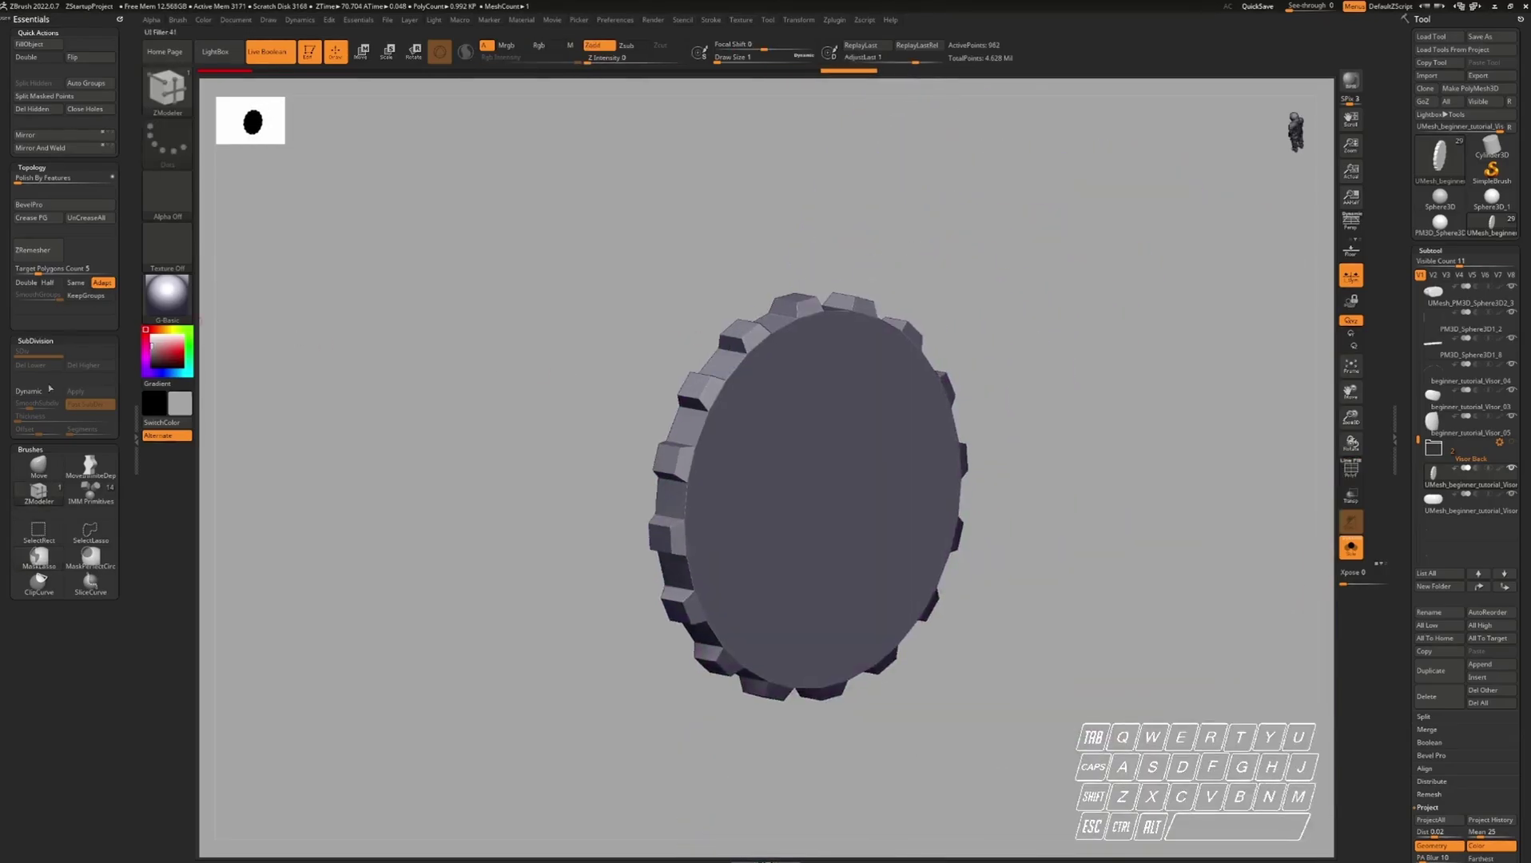
click(46, 391)
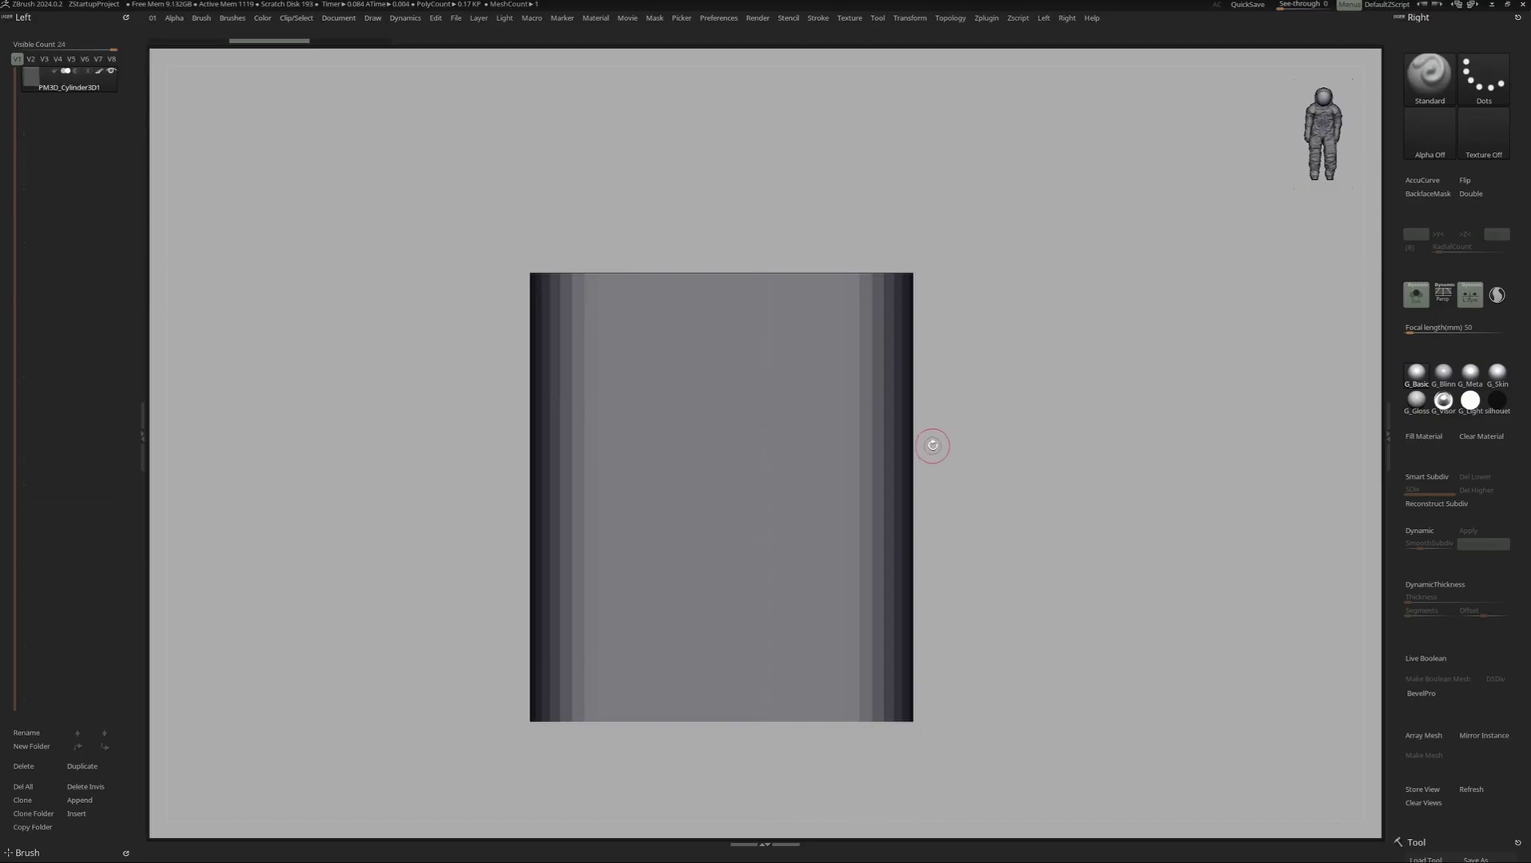
- Display the wireframe with polygroup colours on the flattened cylinder
drag(932, 445, 903, 496)
key(shift+f)
ctrl+right_drag(903, 495, 875, 468)
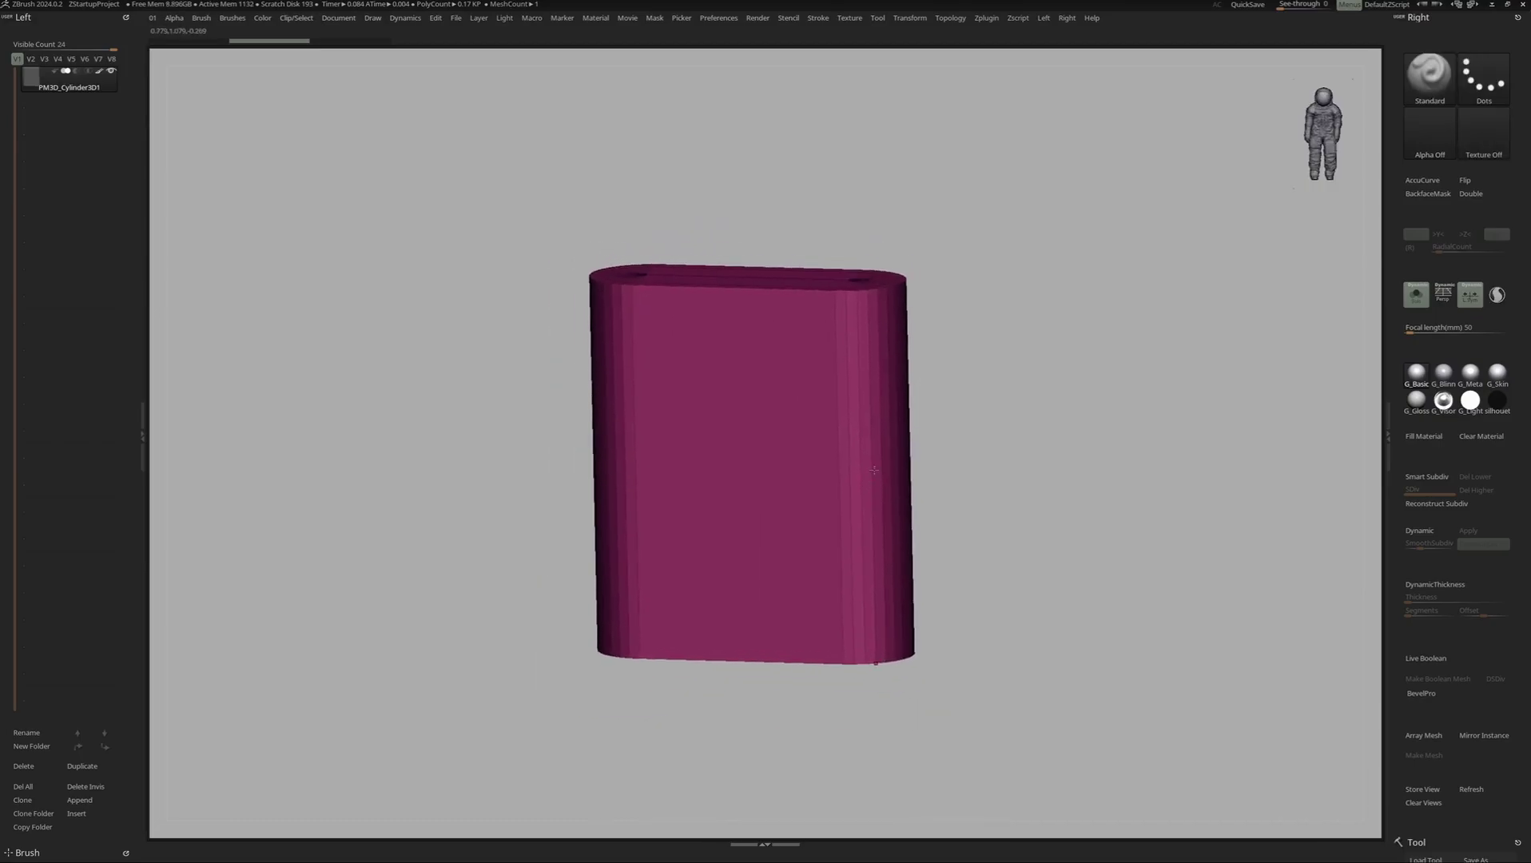
key(shift+f)
ctrl+right_drag(830, 369, 838, 415)
key(shift+f)
drag(837, 415, 851, 419)
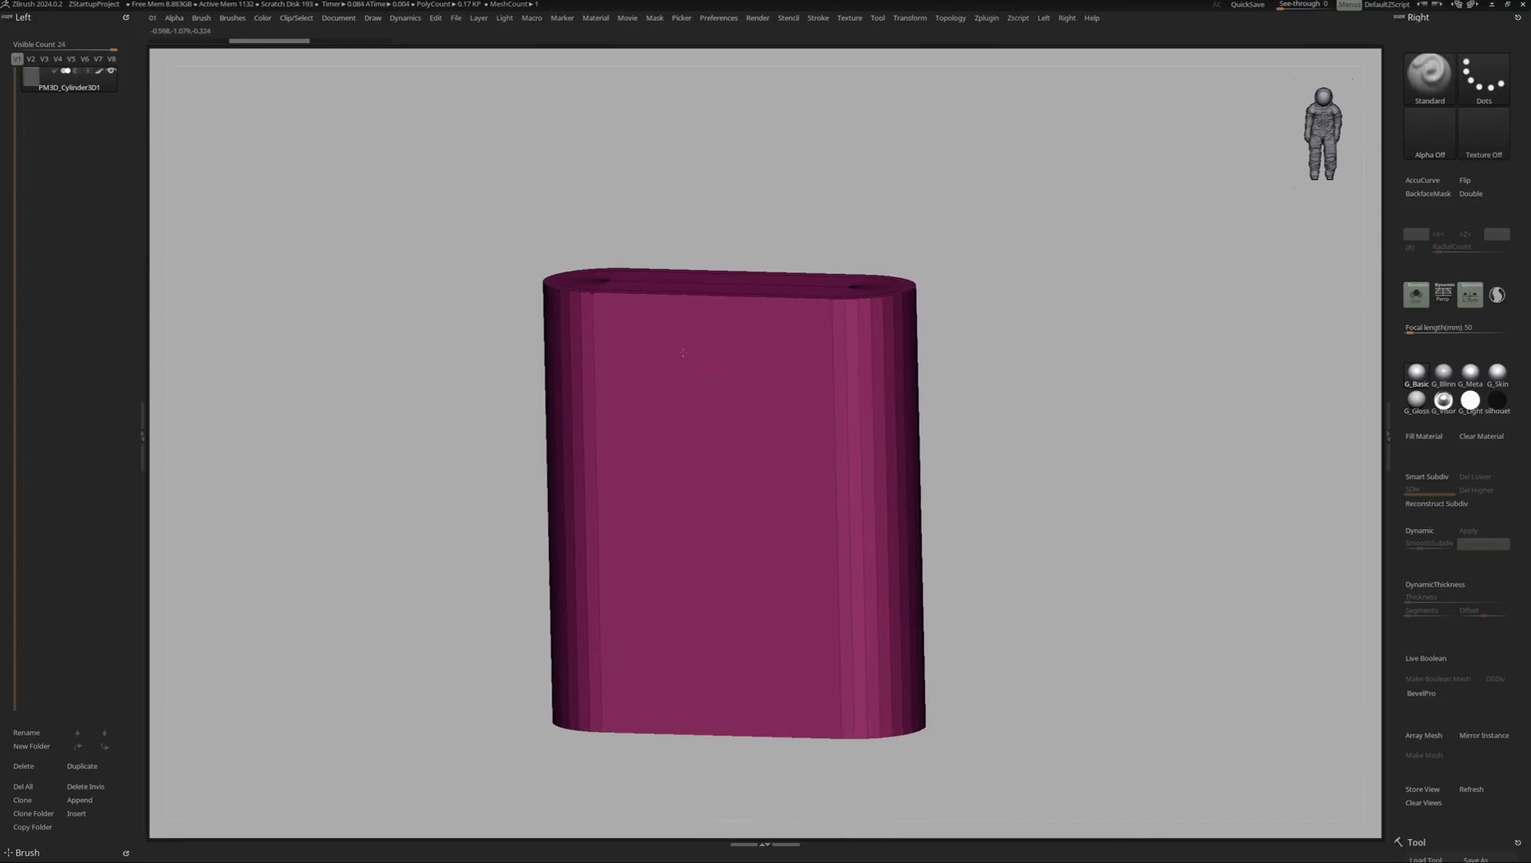
drag(959, 376, 879, 442)
- Assign separate polygroups to the cylinder's end caps and side wall with Groups By Normals
key(Tab)
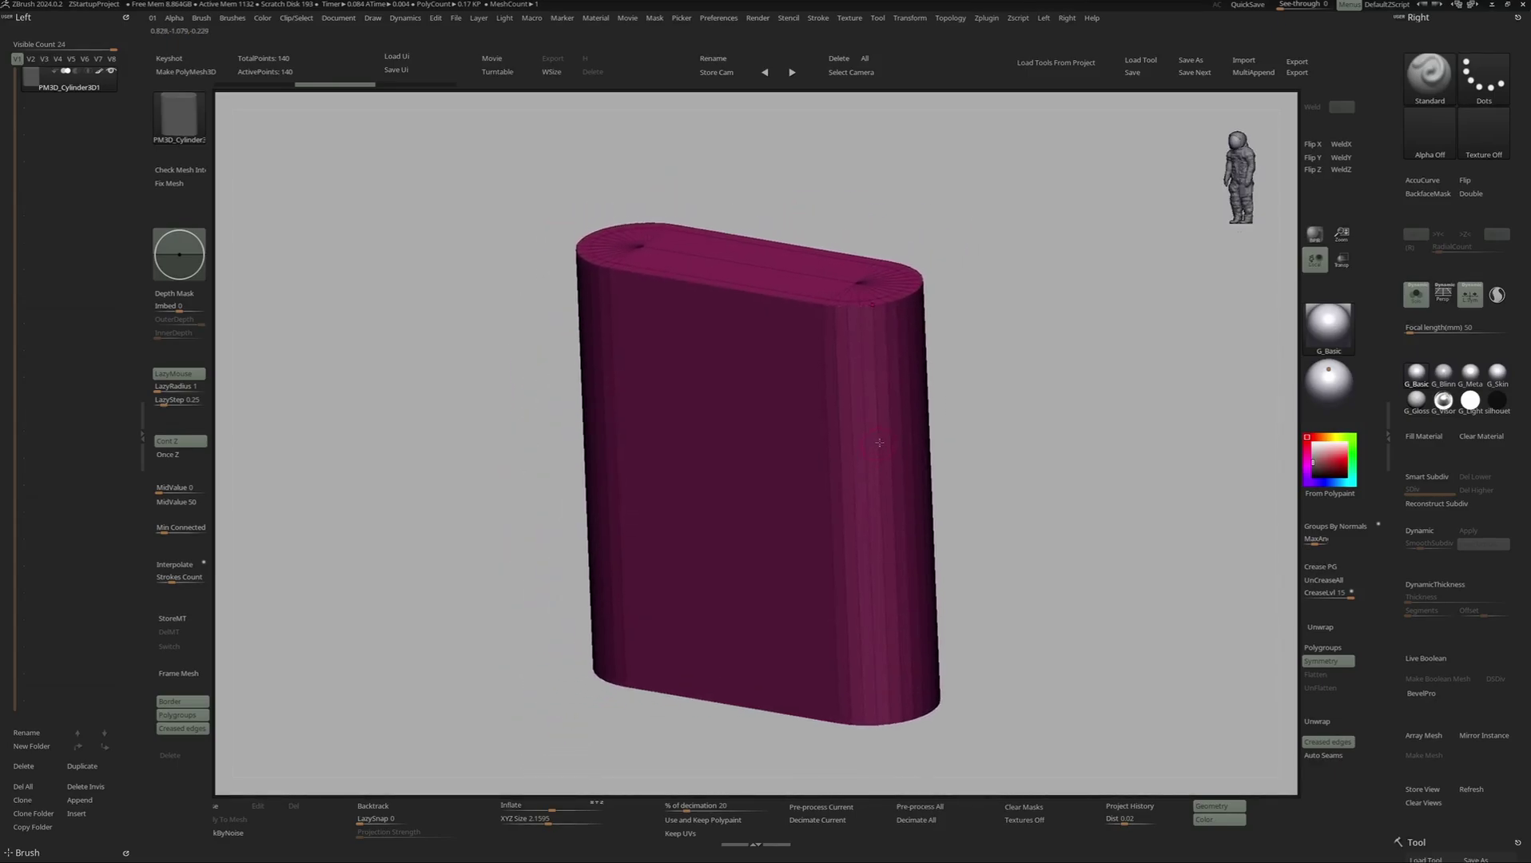
click(1327, 527)
drag(950, 467, 827, 288)
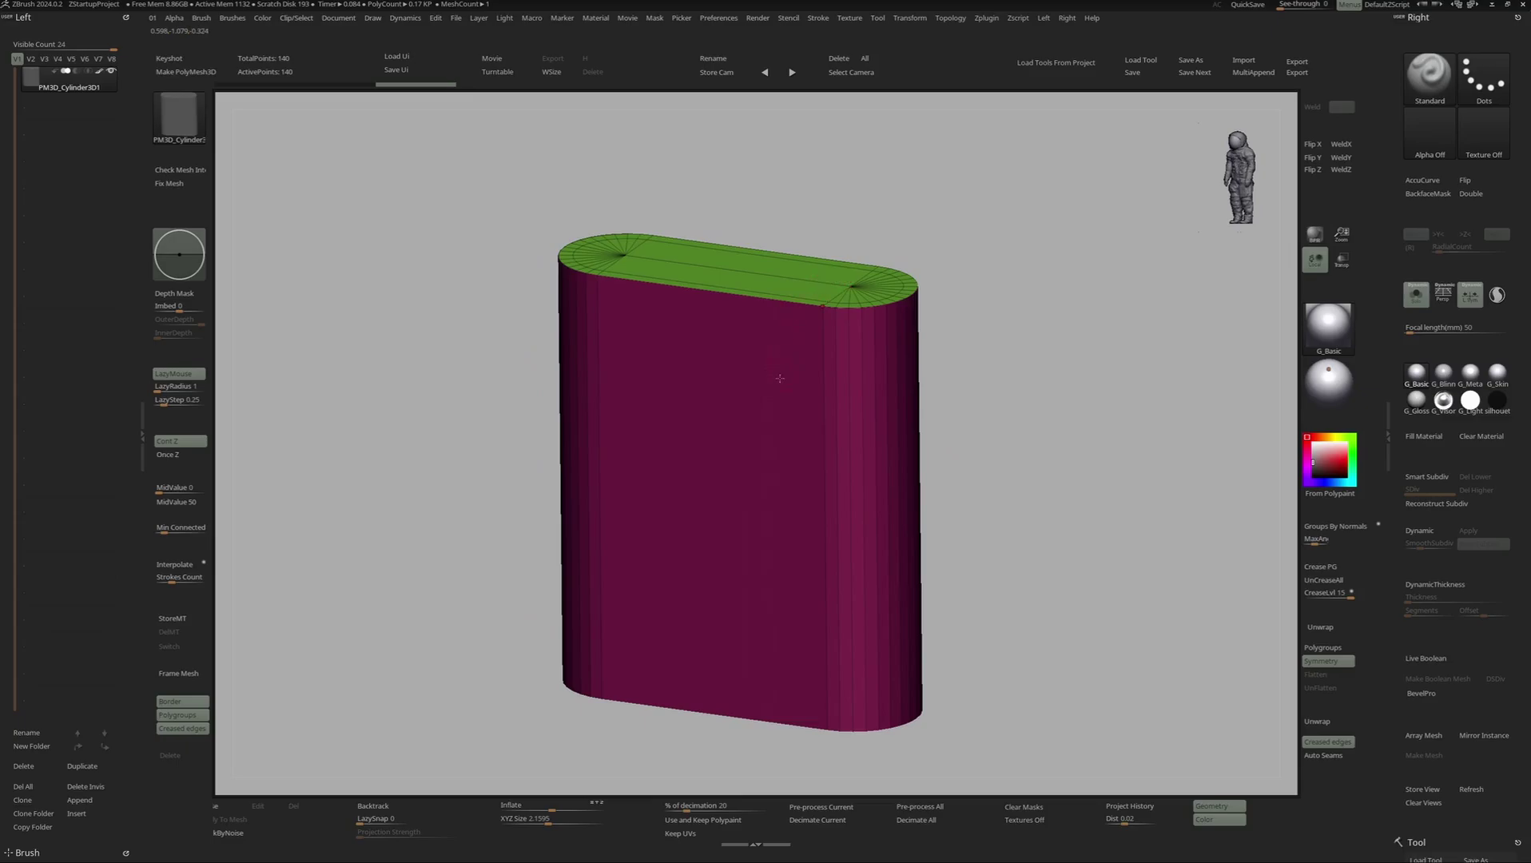
right_drag(774, 389, 767, 401)
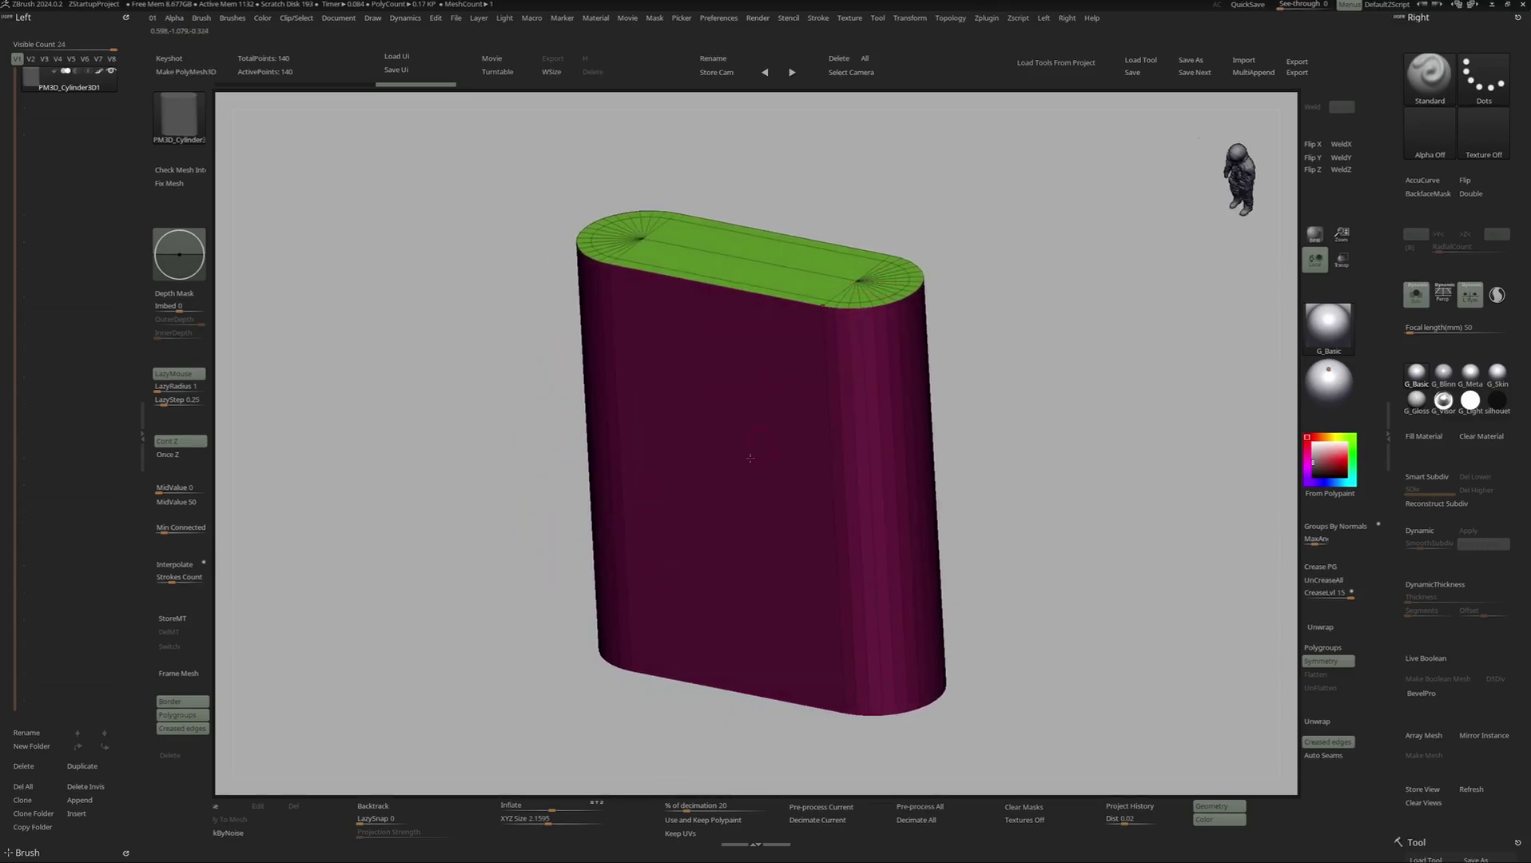
right_drag(741, 469, 863, 423)
drag(863, 422, 840, 432)
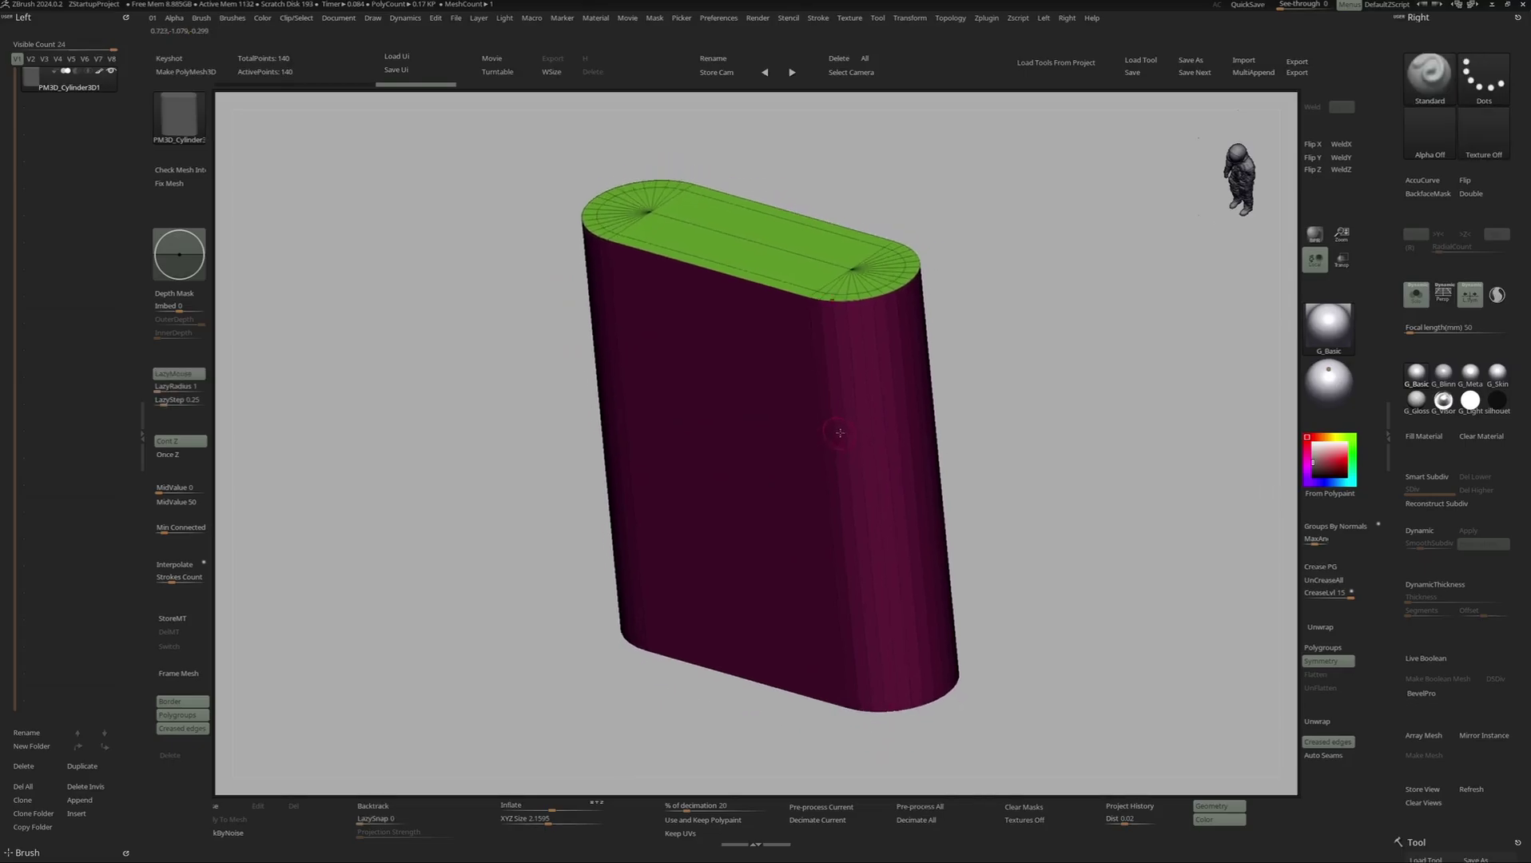
click(1433, 18)
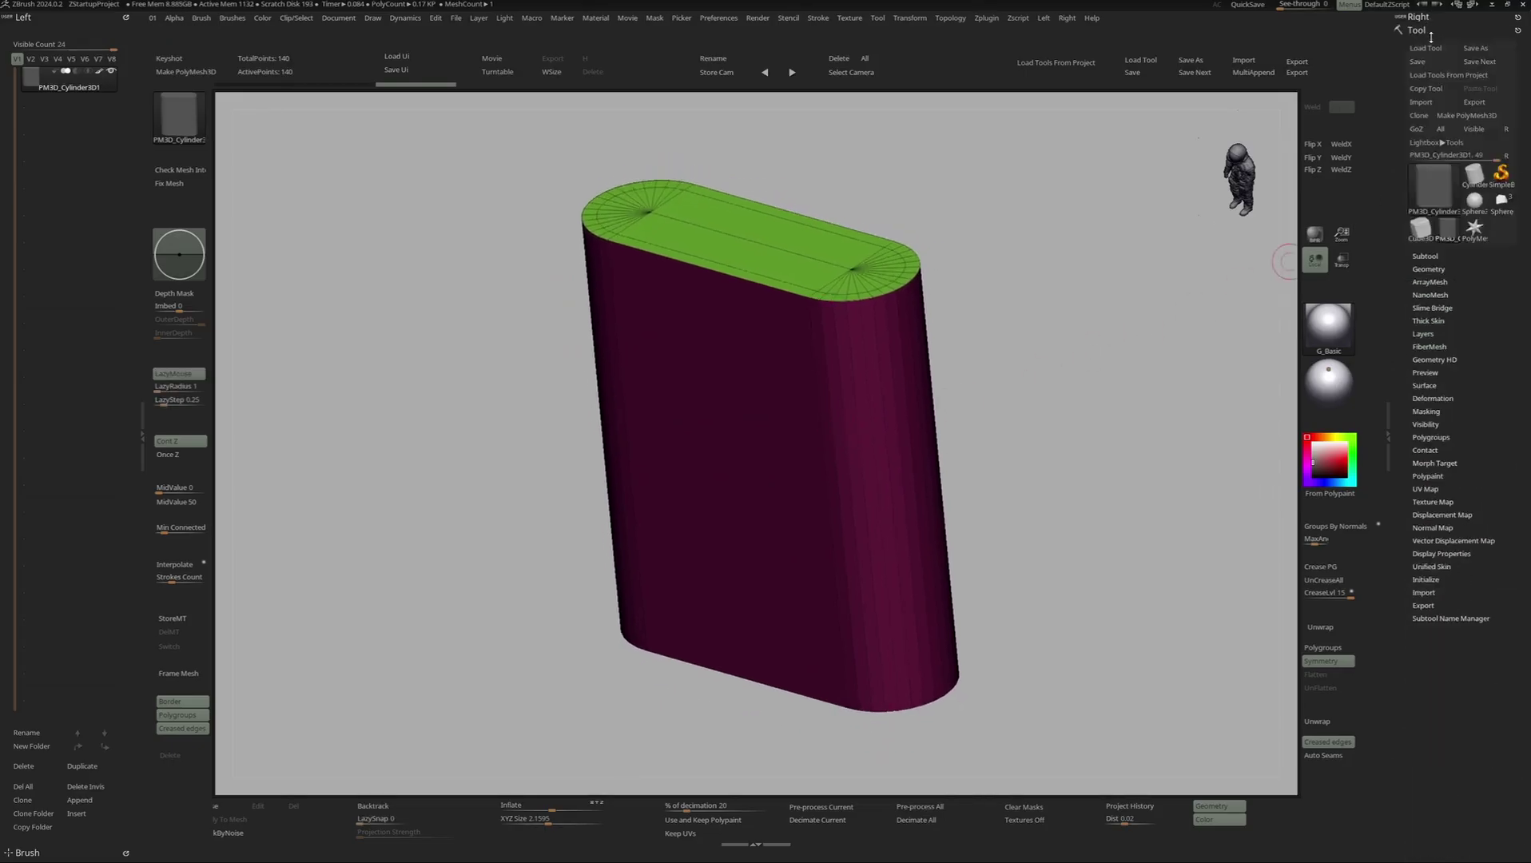
click(1430, 437)
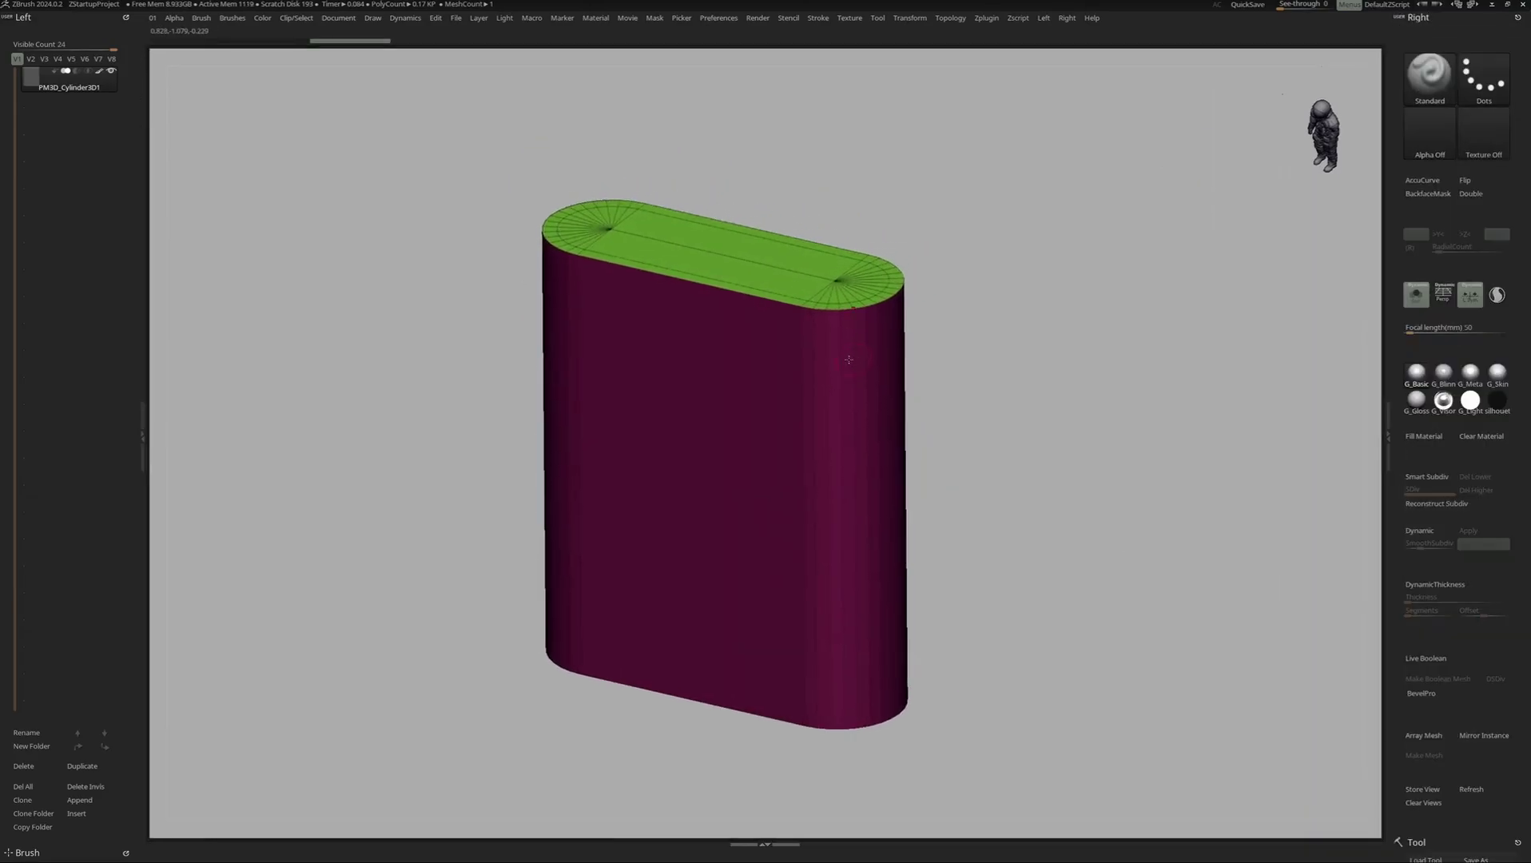
- Remesh the cylinder with ZRemesher, keeping its polygroups and using a Target Polygons Count of 10
right_drag(849, 359, 927, 337)
key(2)
key(3)
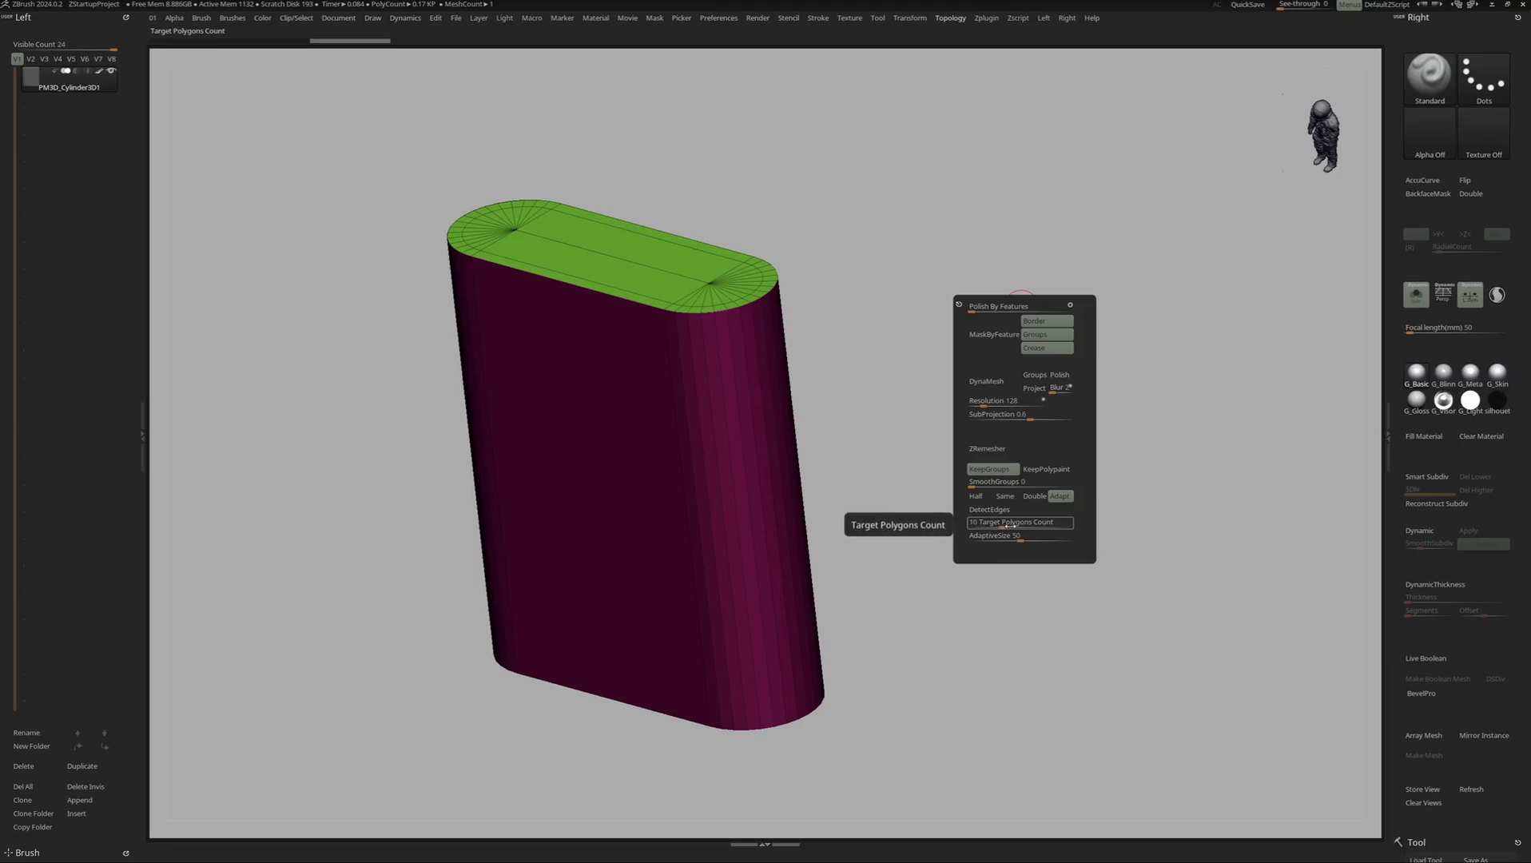
click(1002, 451)
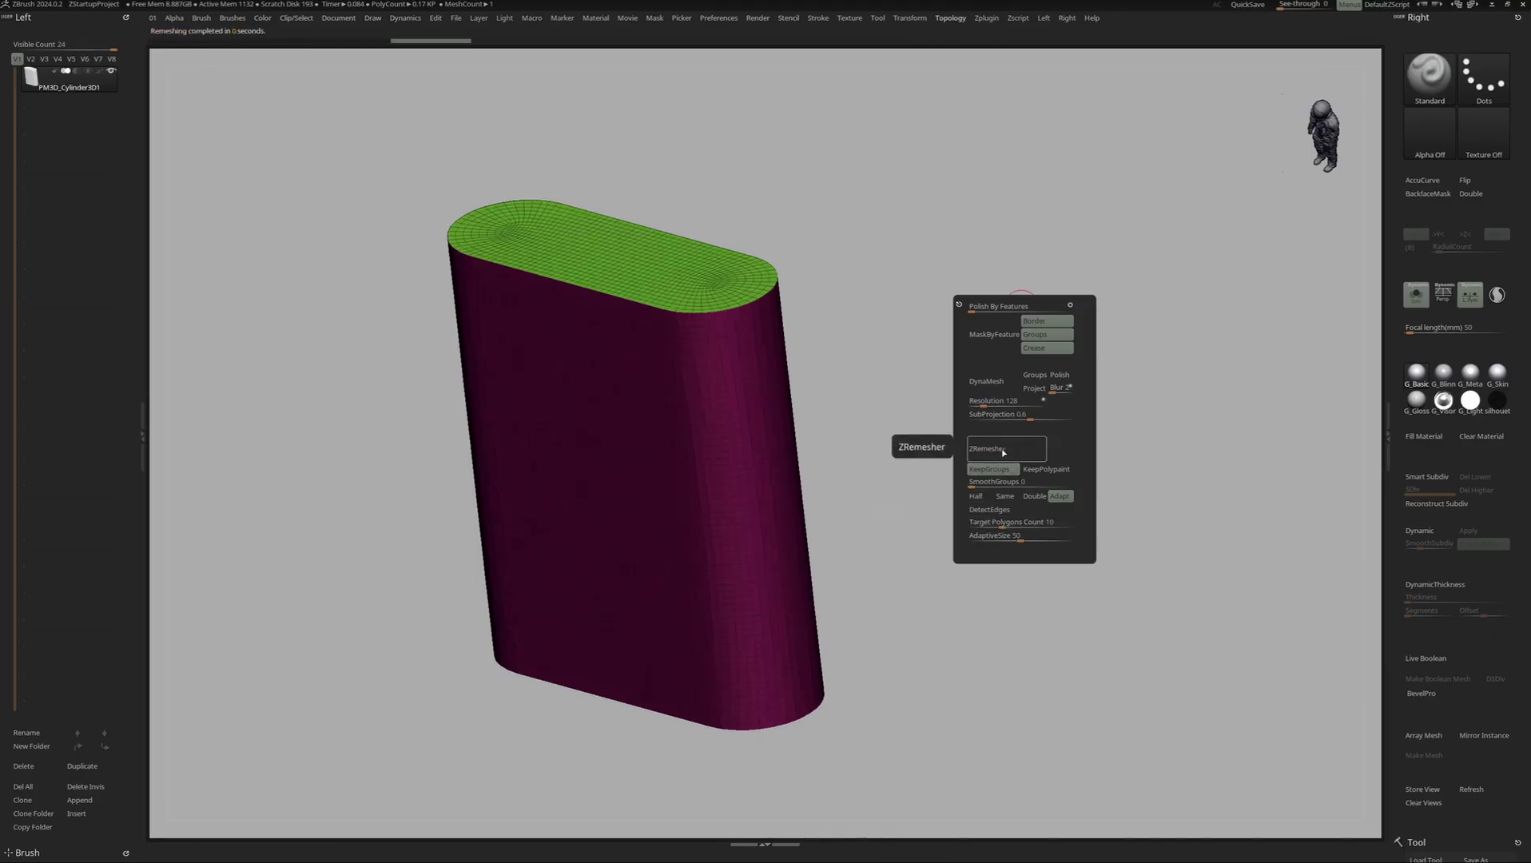
- Subdivide the remeshed cylinder up to subdivision level 5
drag(895, 436, 998, 394)
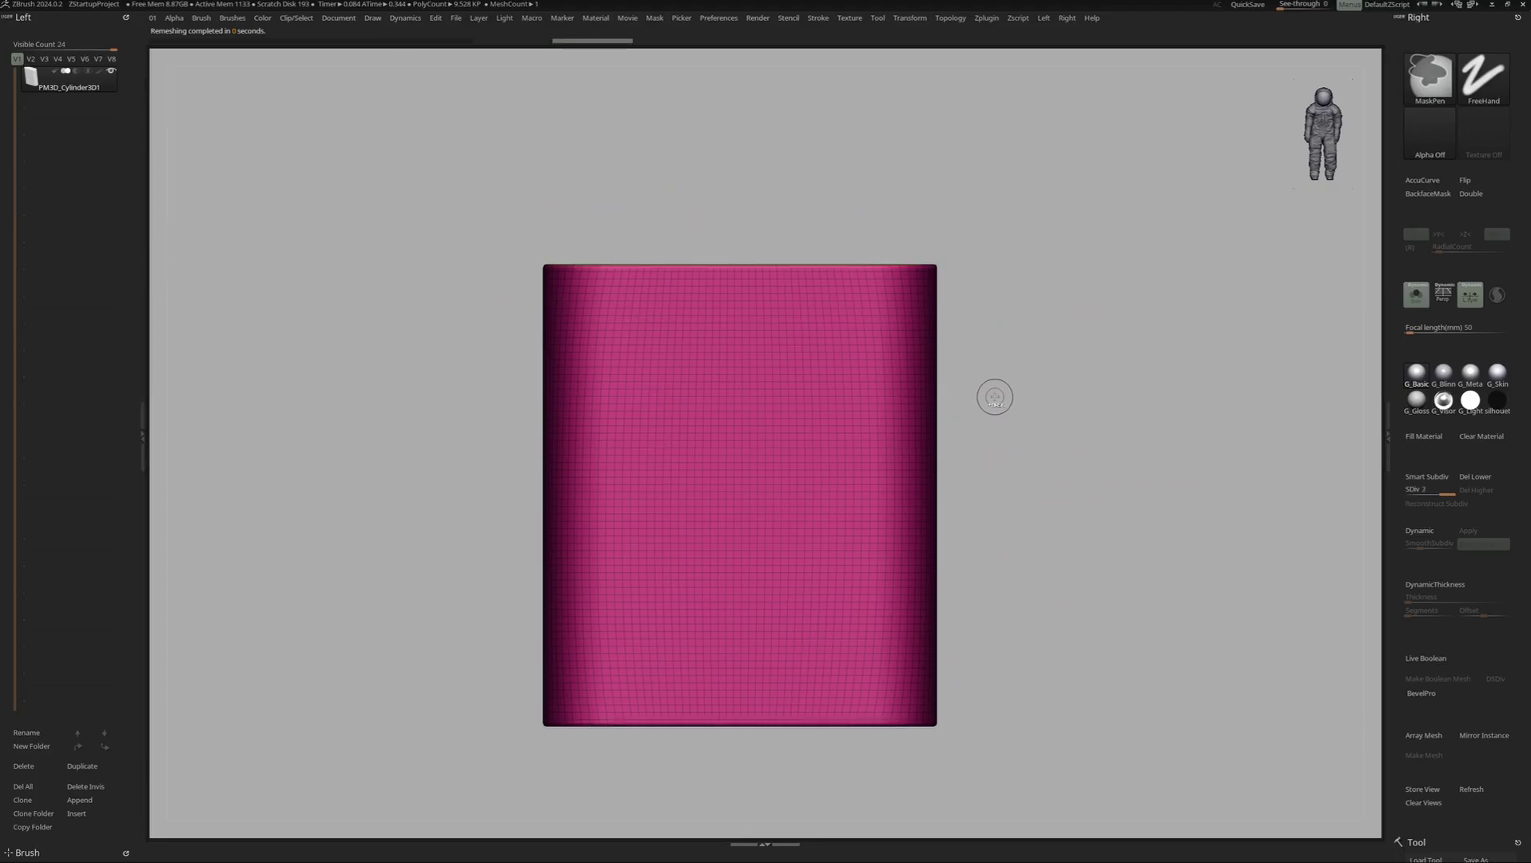
key(Tab)
key(ctrl)
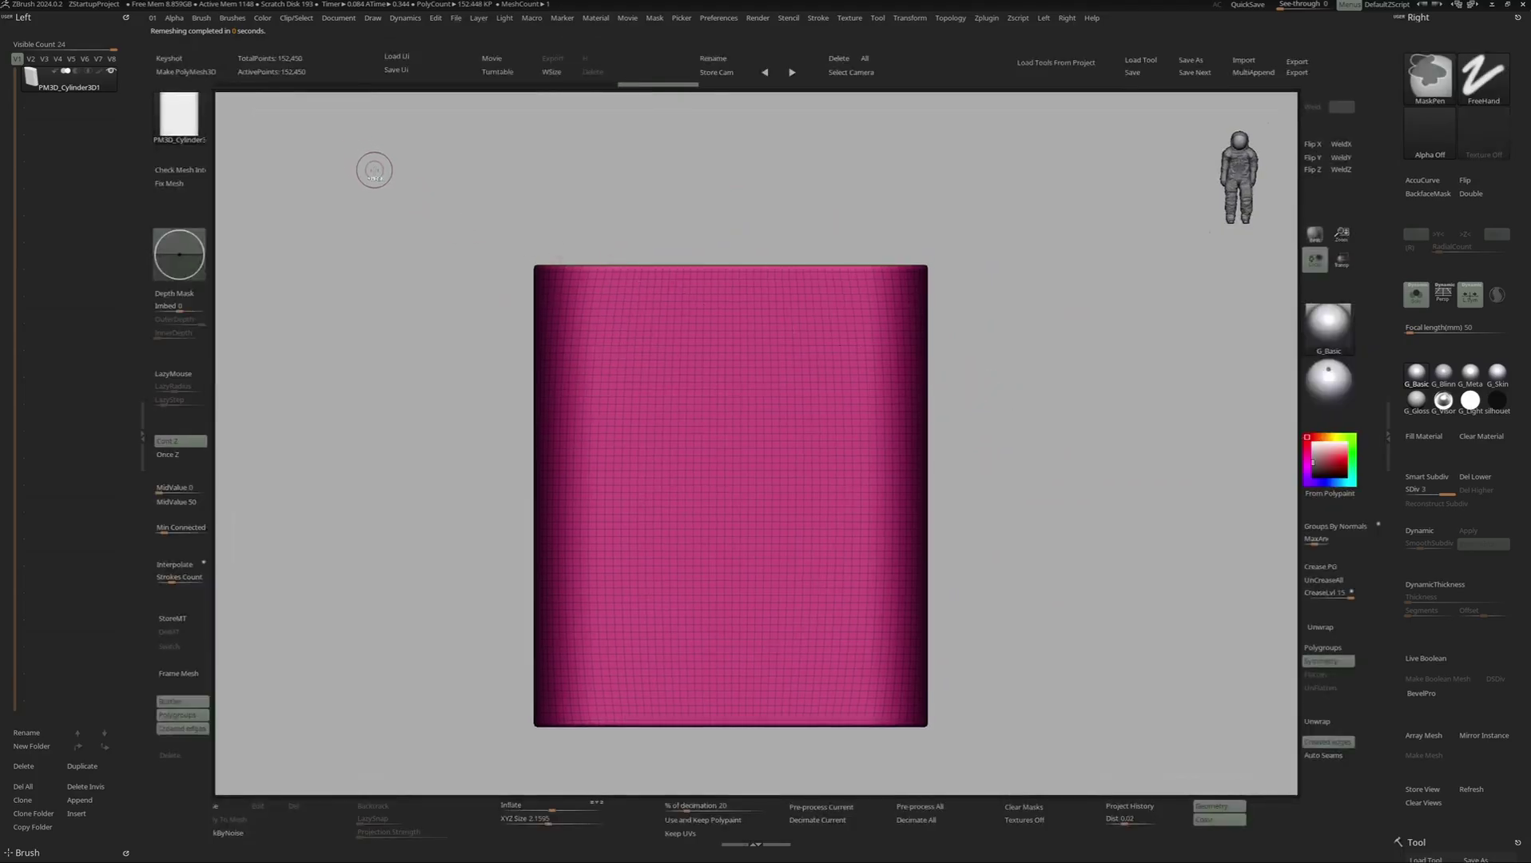
key(ctrl+d)
key(ctrl+d)
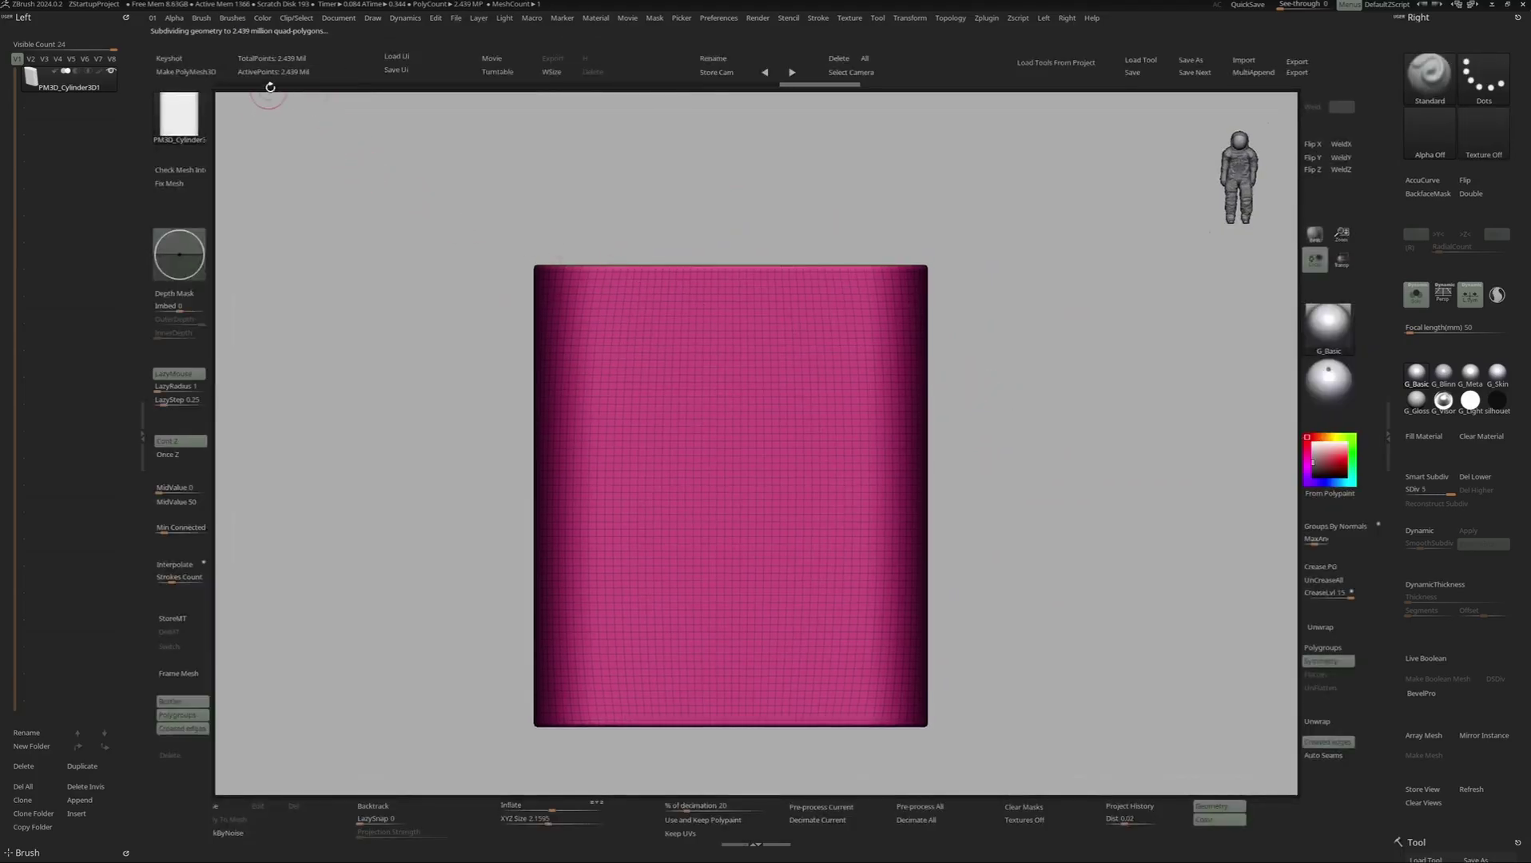
- Hide the polygroup wireframe and turn on mirrored symmetry along the X, Y and Z axes
mouse_move(676, 296)
right_down()
mouse_move(767, 453)
mouse_move(823, 434)
mouse_move(984, 437)
right_up()
key(shift+f)
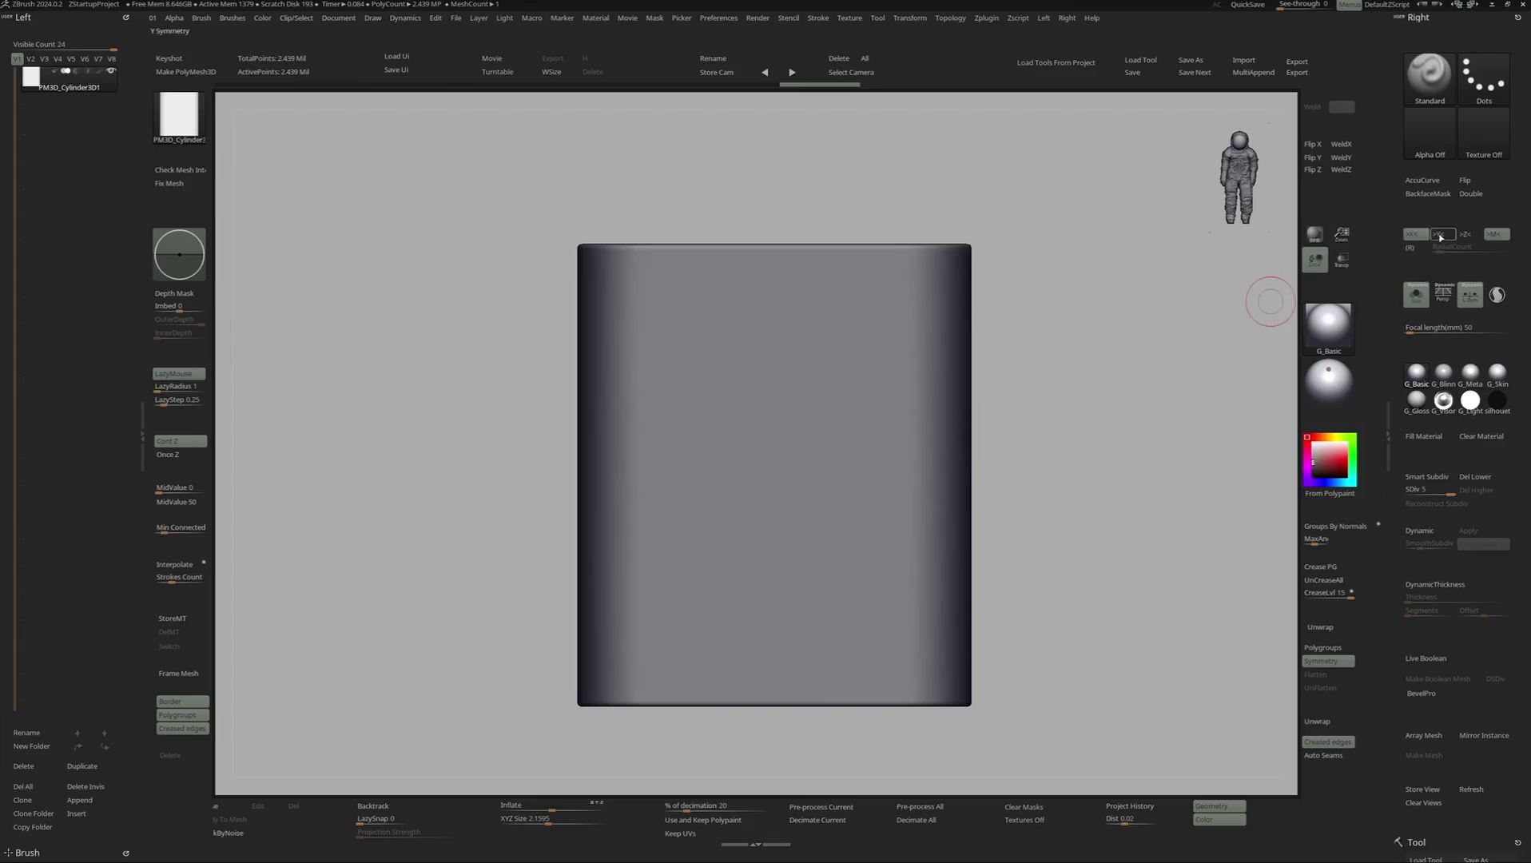
key(space)
drag(827, 388, 813, 387)
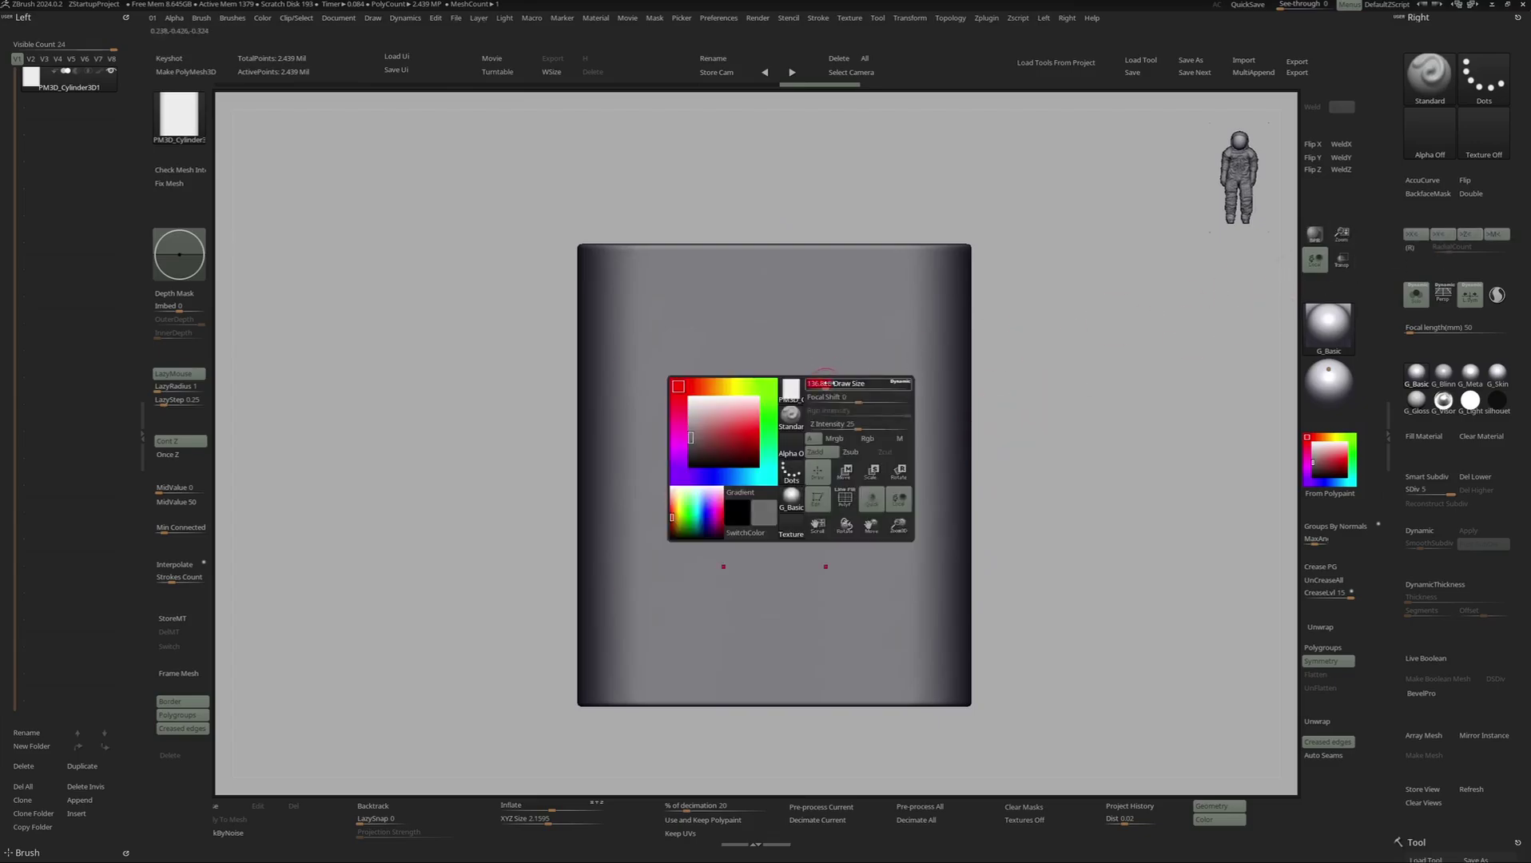
right_drag(1158, 390, 1071, 416)
key(shift)
shift+right_drag(867, 397, 880, 390)
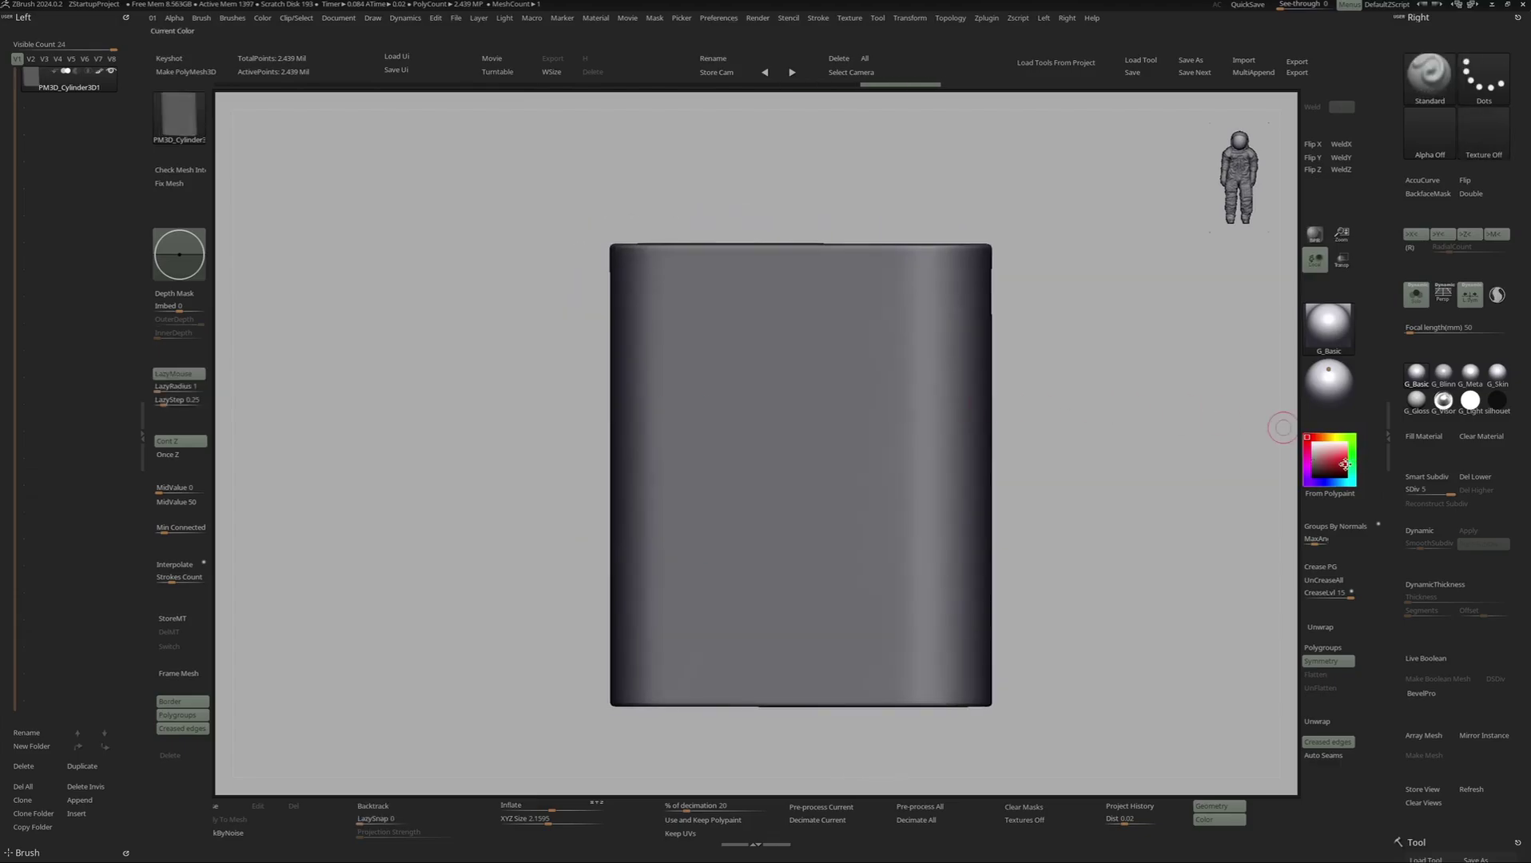
- Set the paint colour to red and test a mirrored zigzag stroke on the front face with the Solid_Paint brush, undoing the stroke
click(1317, 436)
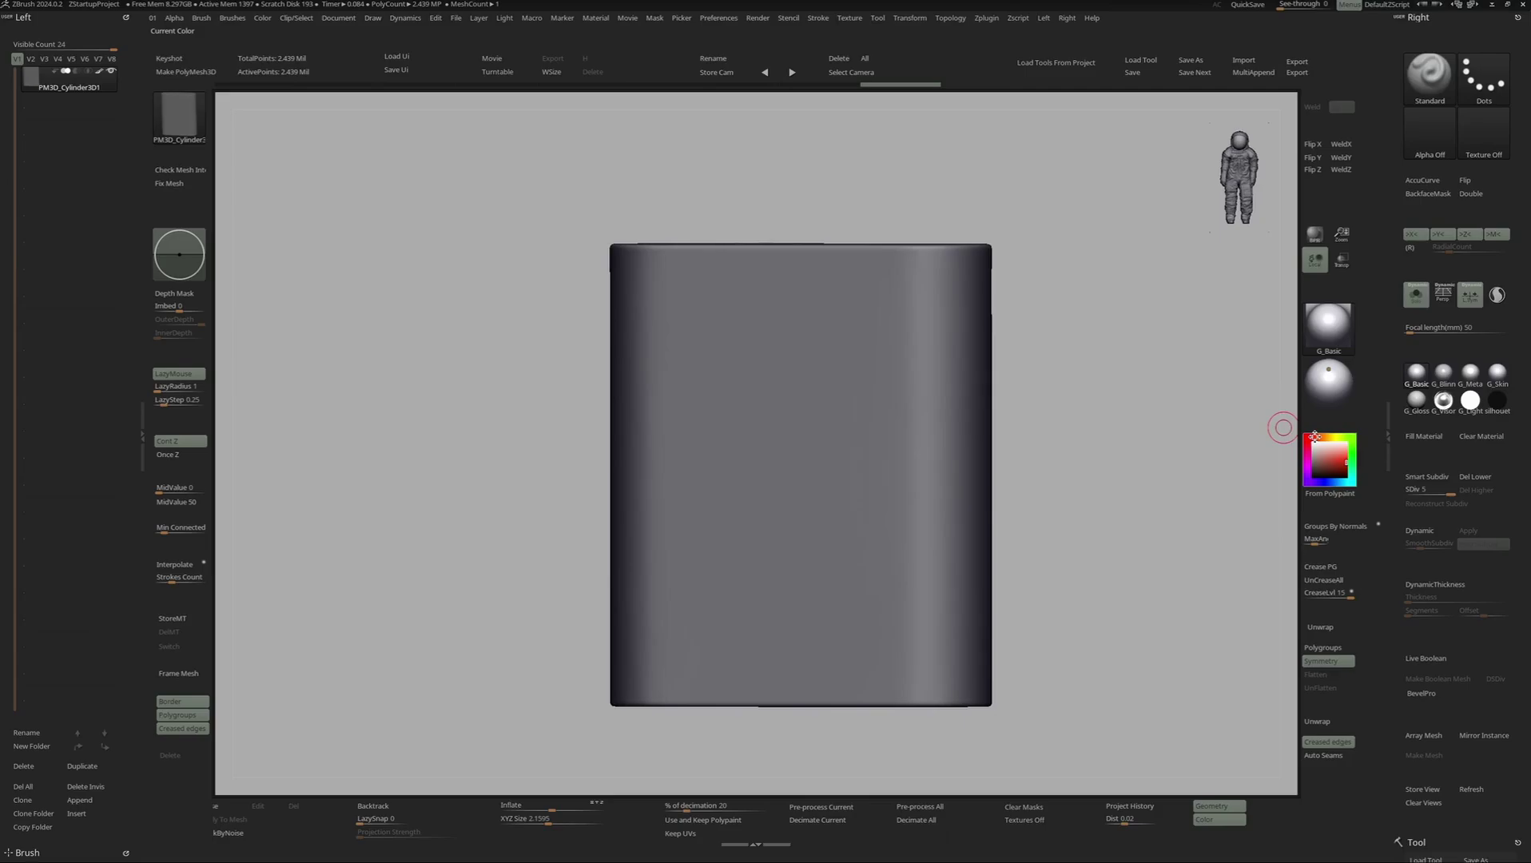
right_drag(961, 428, 871, 441)
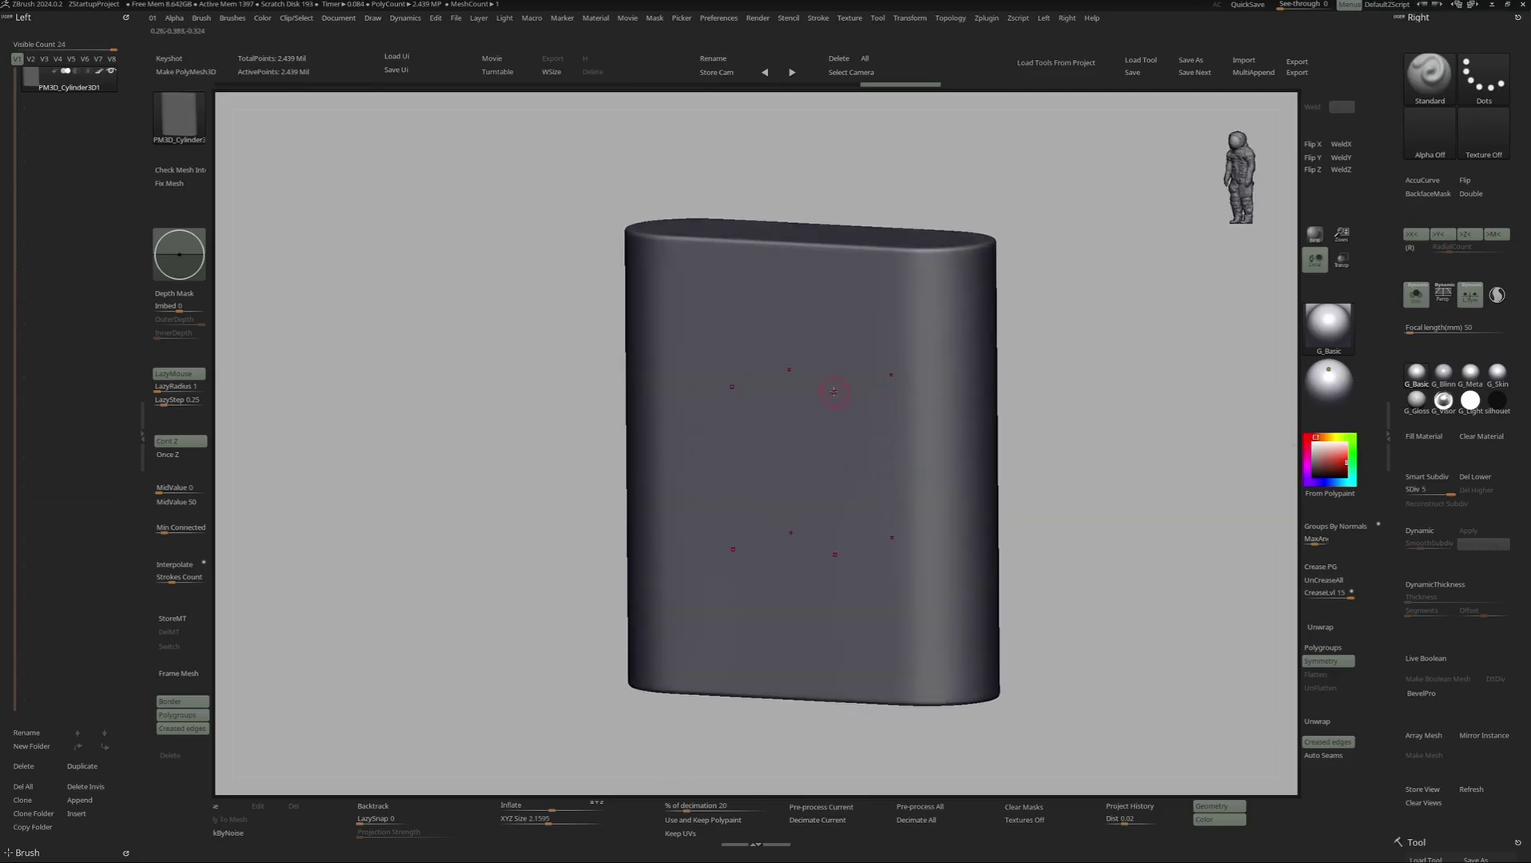
drag(865, 382, 923, 411)
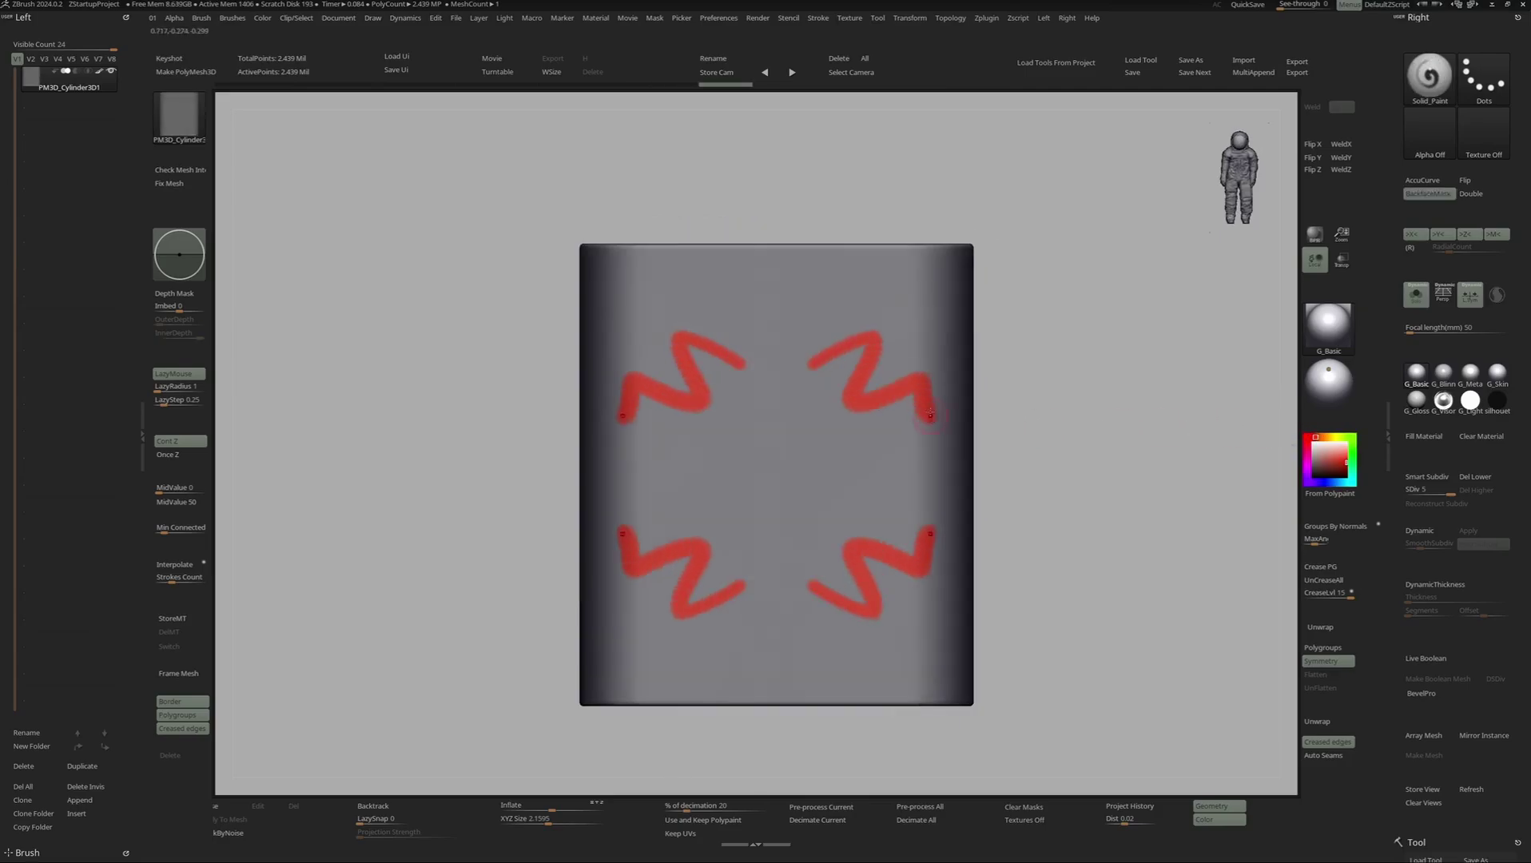
mouse_move(923, 411)
right_down()
mouse_move(881, 416)
mouse_move(909, 410)
mouse_move(829, 330)
right_up()
key(ctrl+z)
- Try painting mirrored rectangular outlines on the cylinder's front face with the Solid_Paint brush and undo them
key(space)
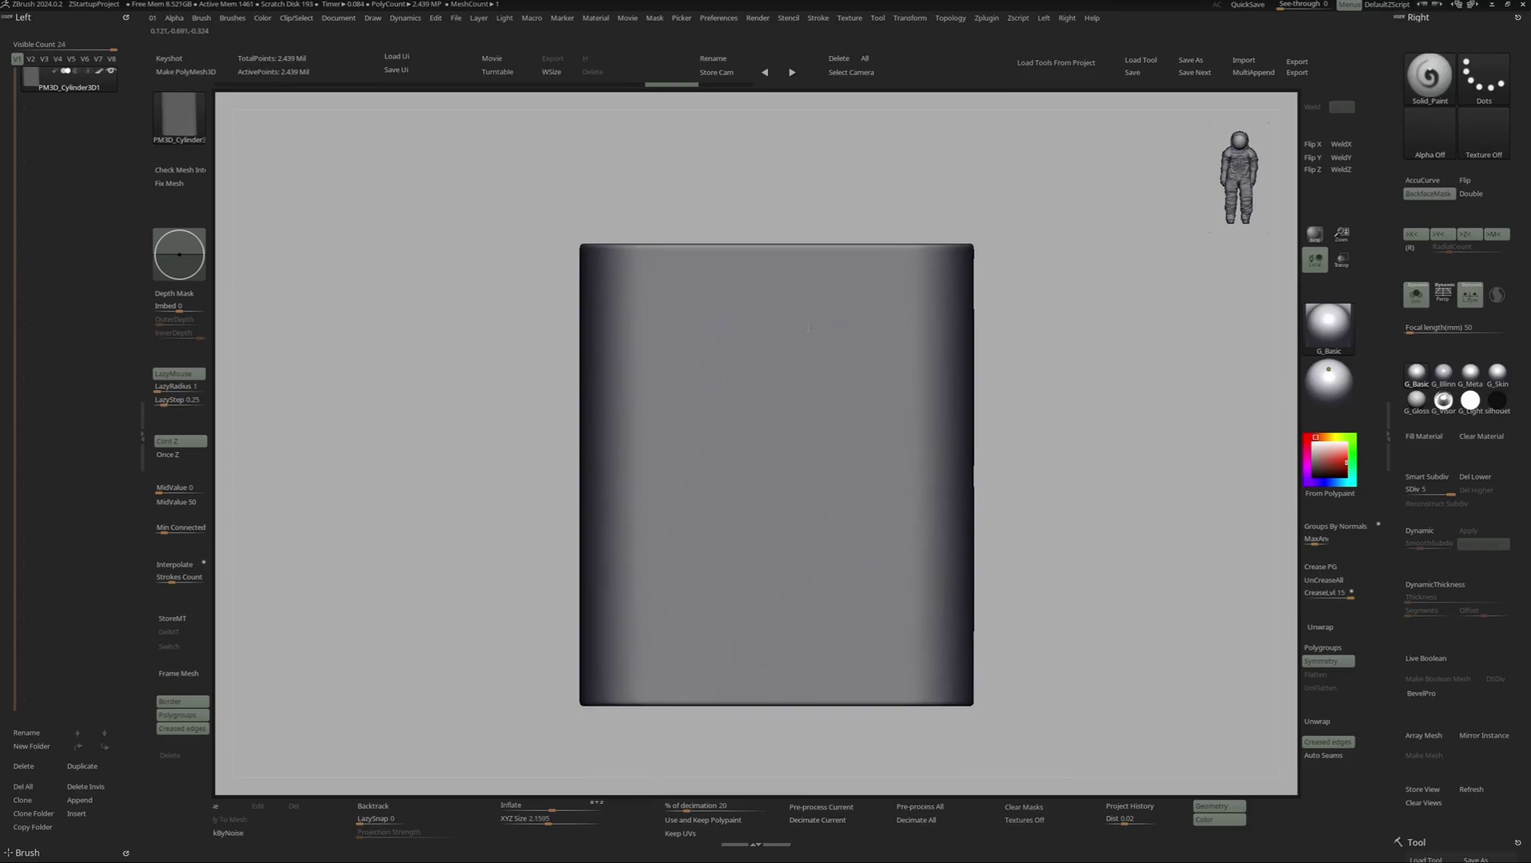
mouse_move(881, 327)
mouse_down()
mouse_move(883, 403)
mouse_move(809, 399)
mouse_up()
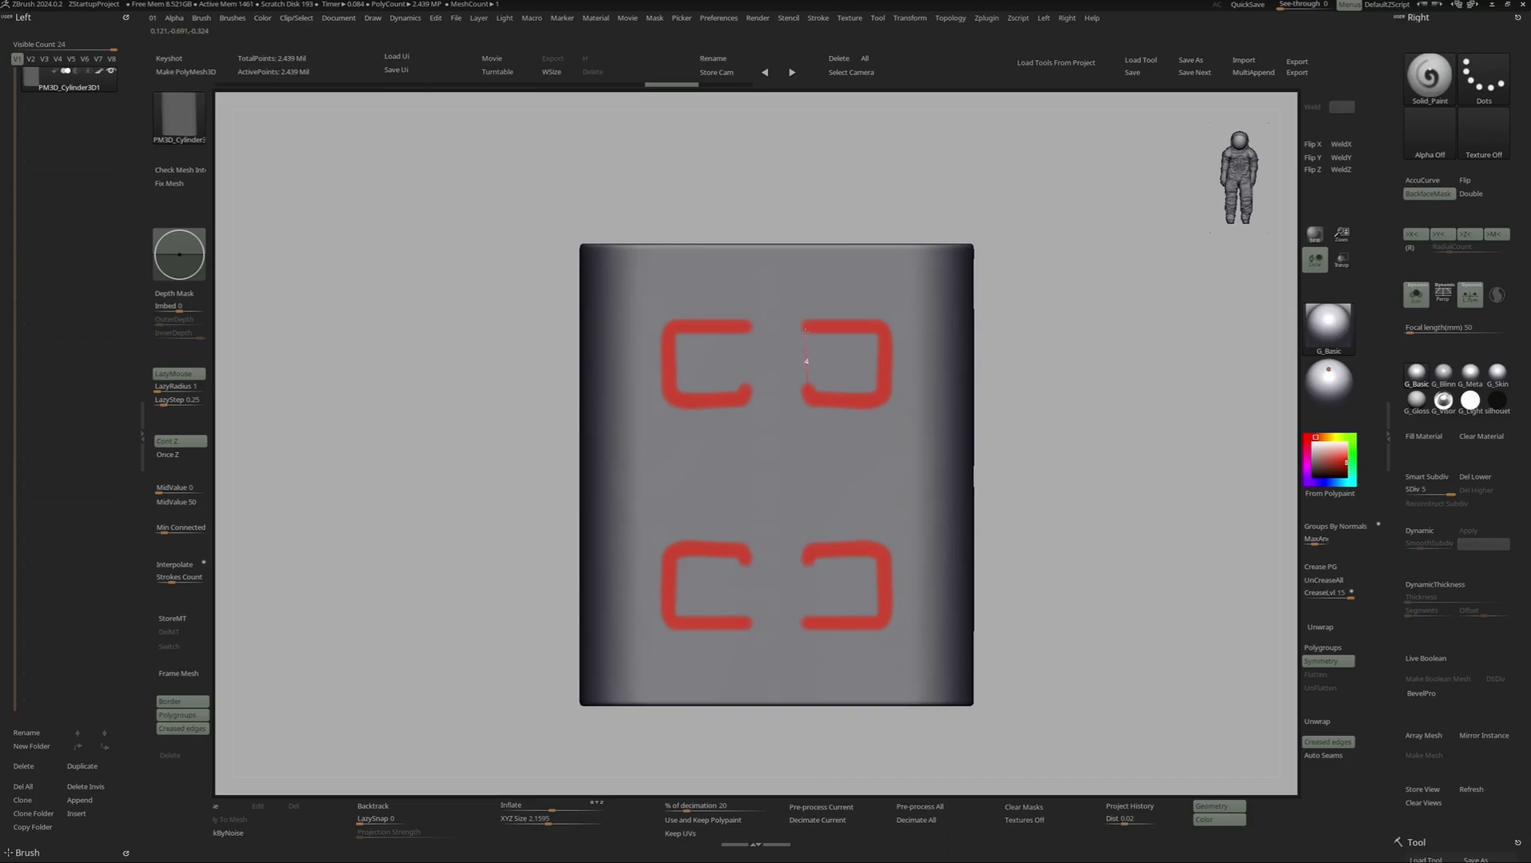
drag(807, 329, 808, 330)
key(ctrl+z)
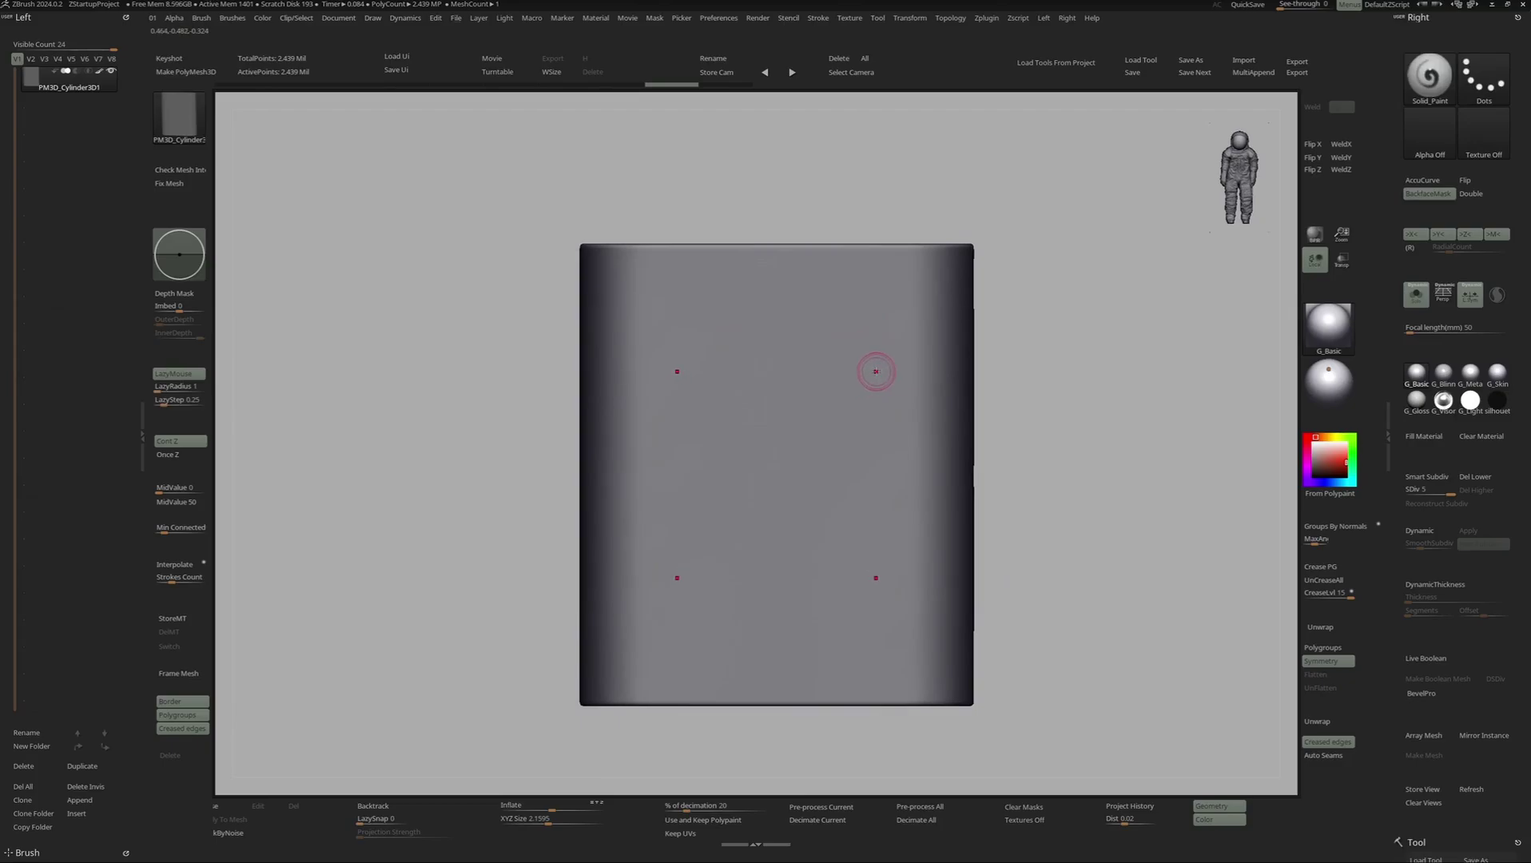
- Switch to the standard Paint brush and test soft mirrored red patches on the front face, undoing the paint
key(b)
key(p)
key(a)
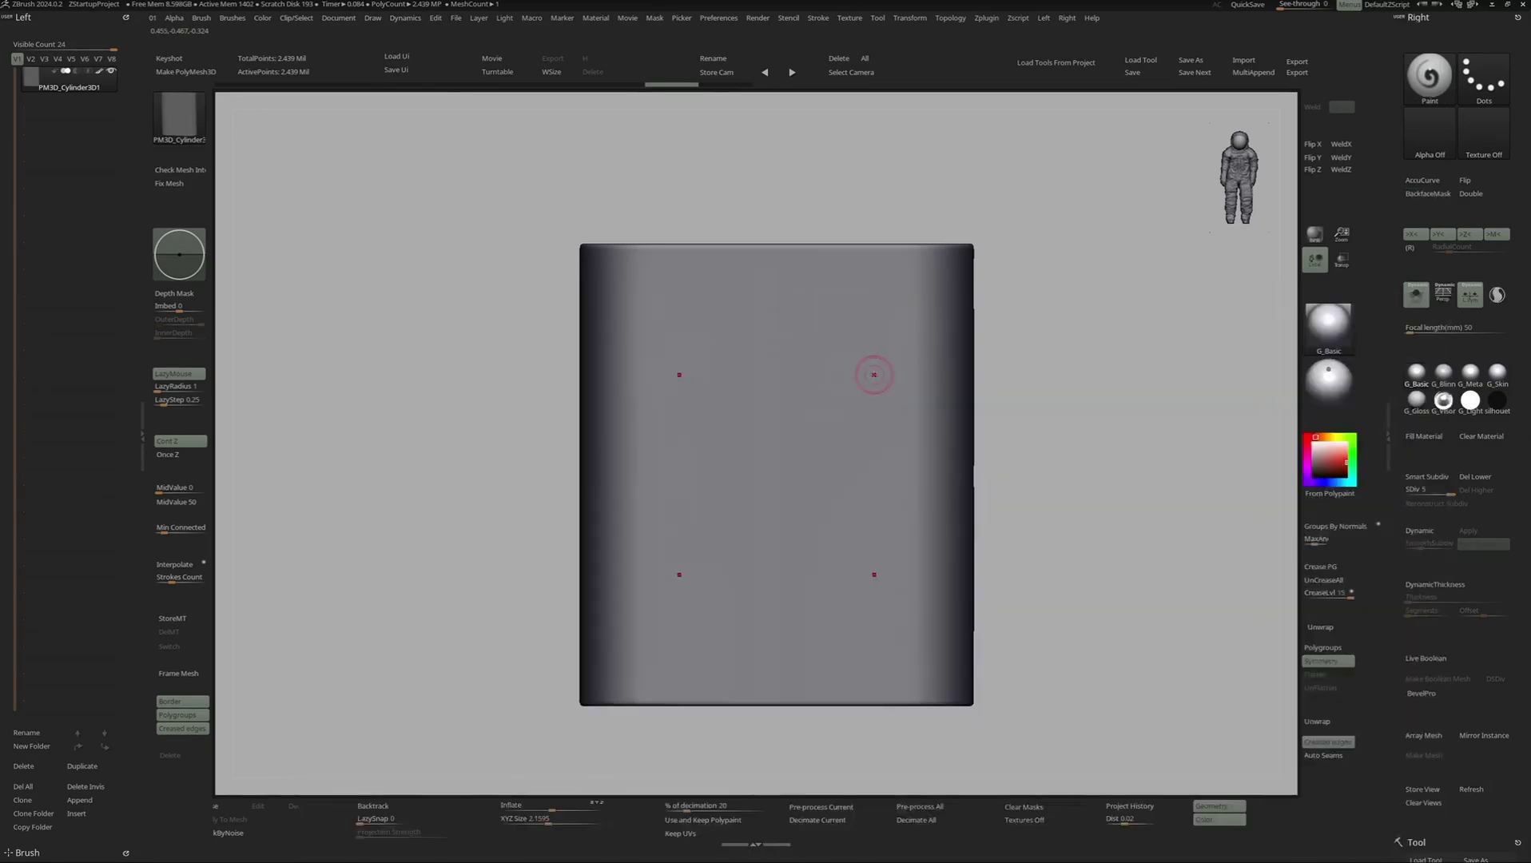
click(65, 17)
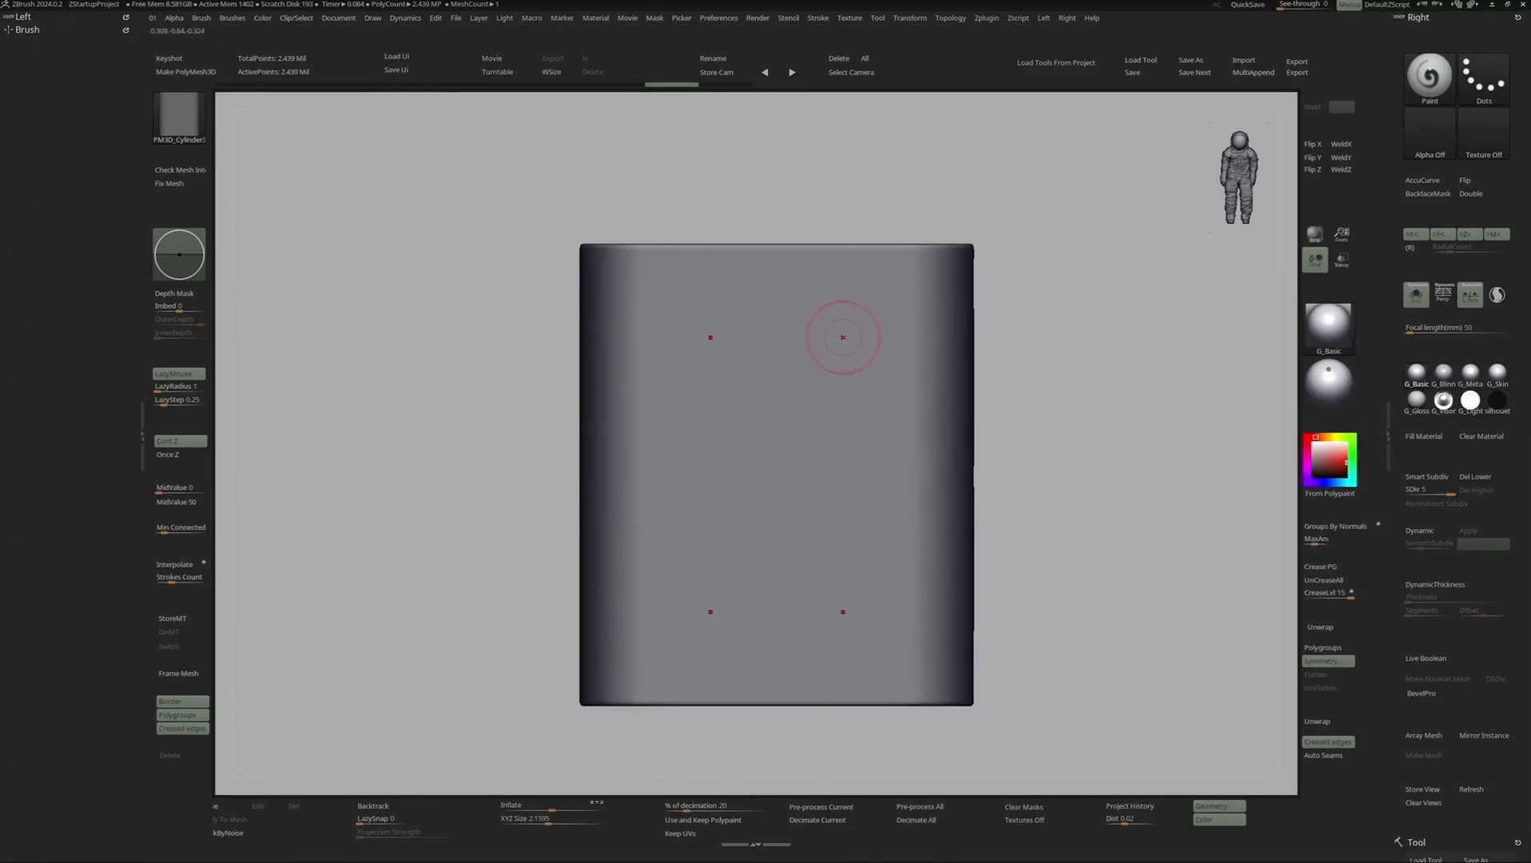
key(space)
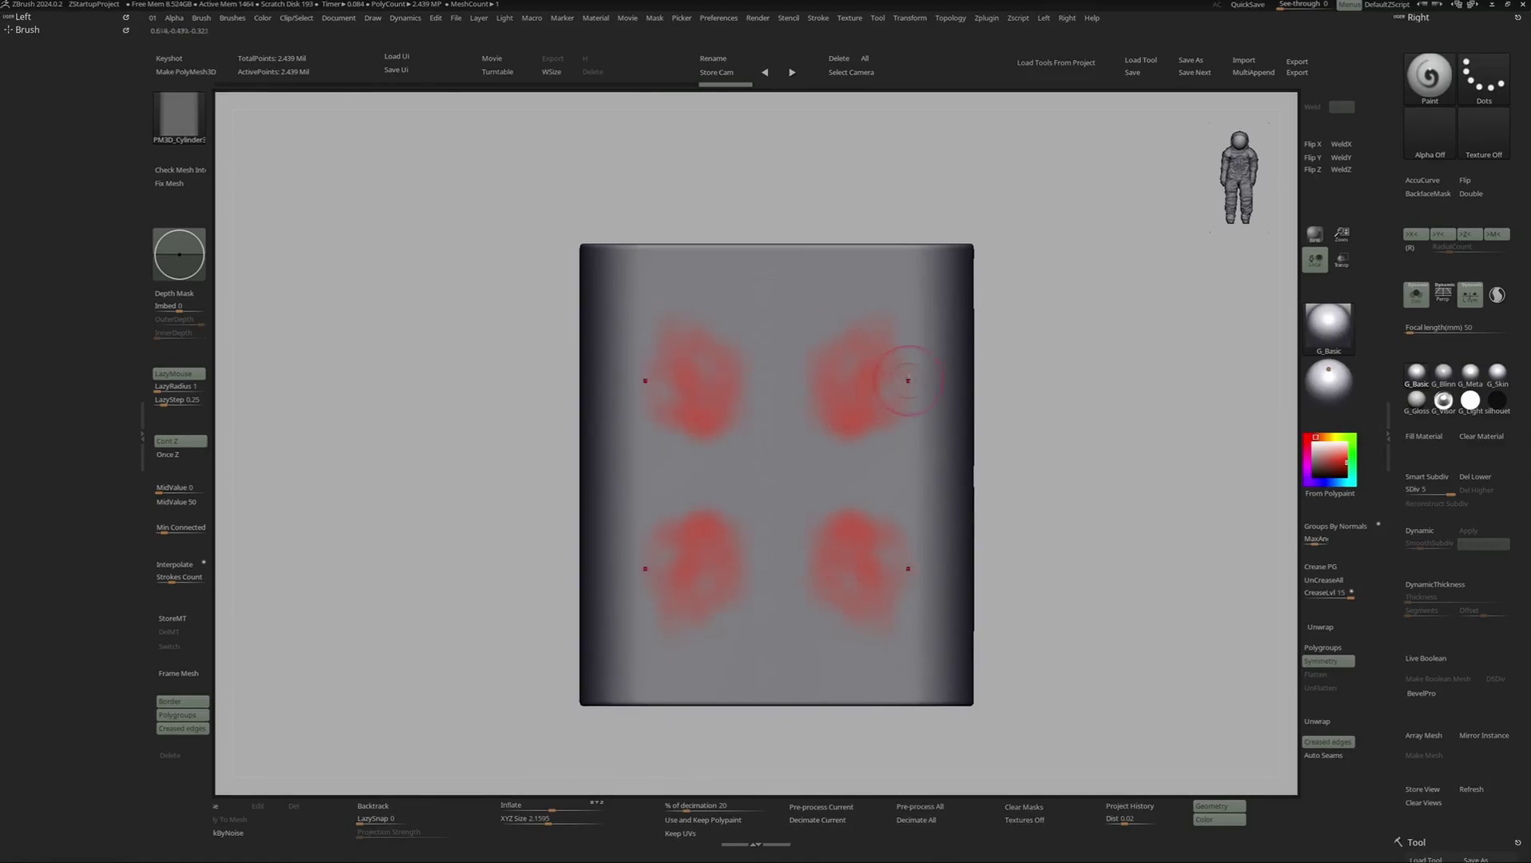
key(ctrl+z)
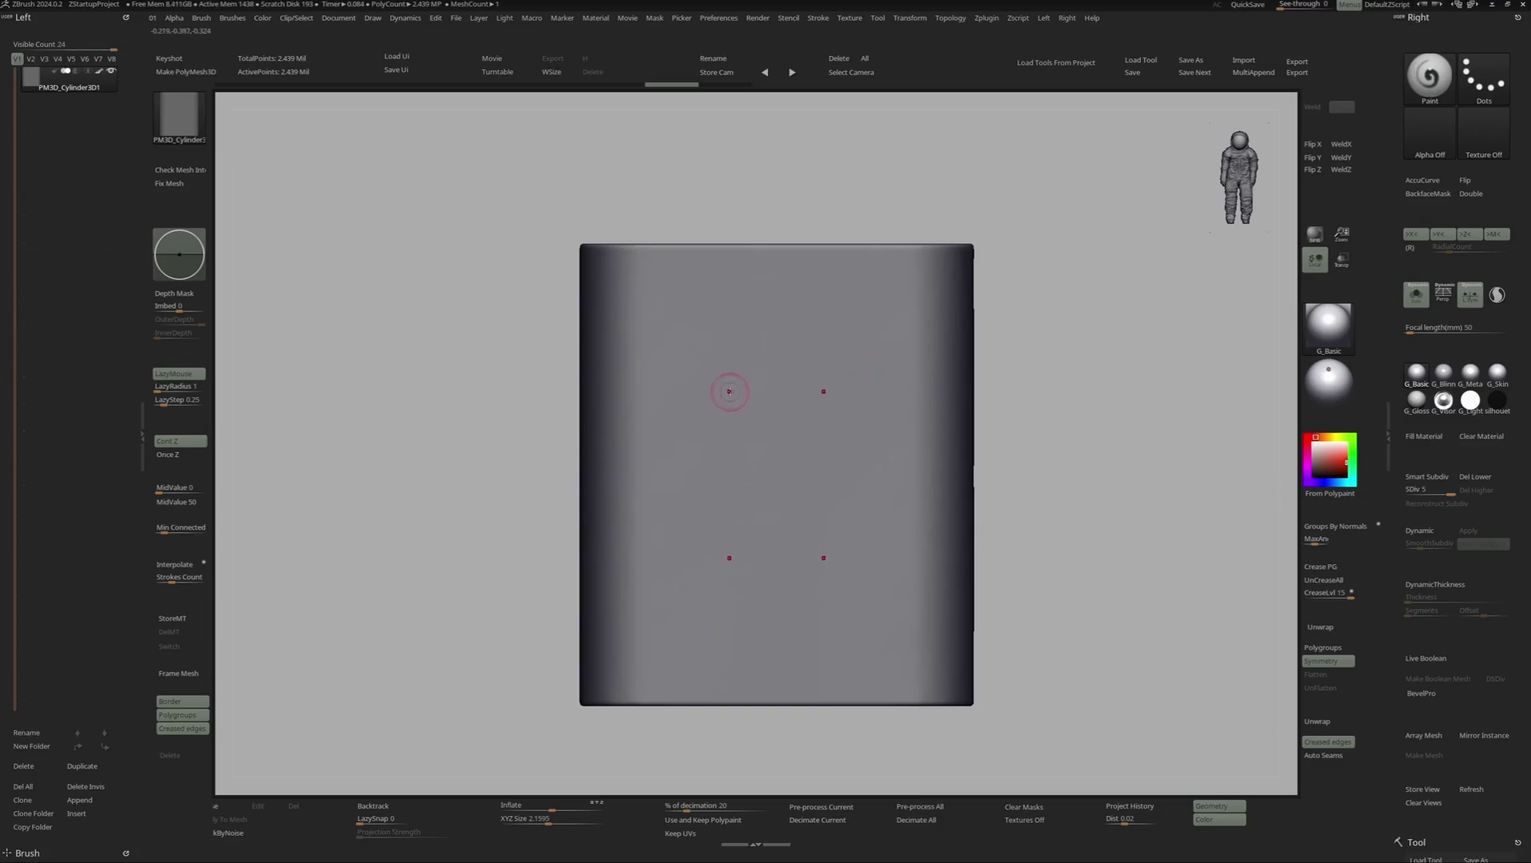
- Raise the start of the Paint brush's RGB Intensity tablet-pressure curve to full so pen pressure no longer weakens the colour
click(201, 17)
drag(201, 23, 62, 23)
scroll(65, 725, down, 6)
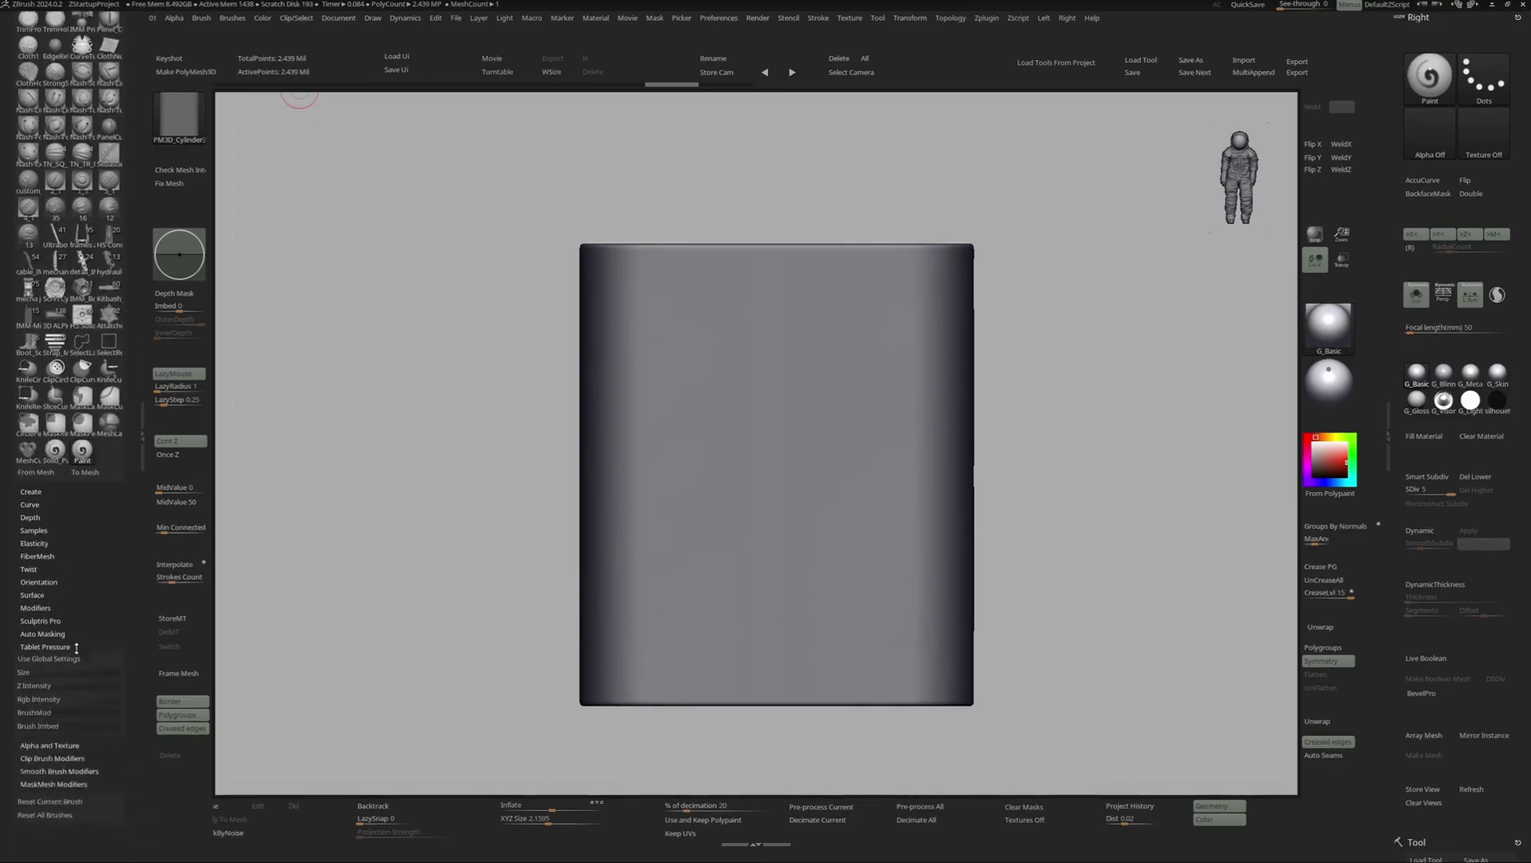
scroll(87, 534, down, 1)
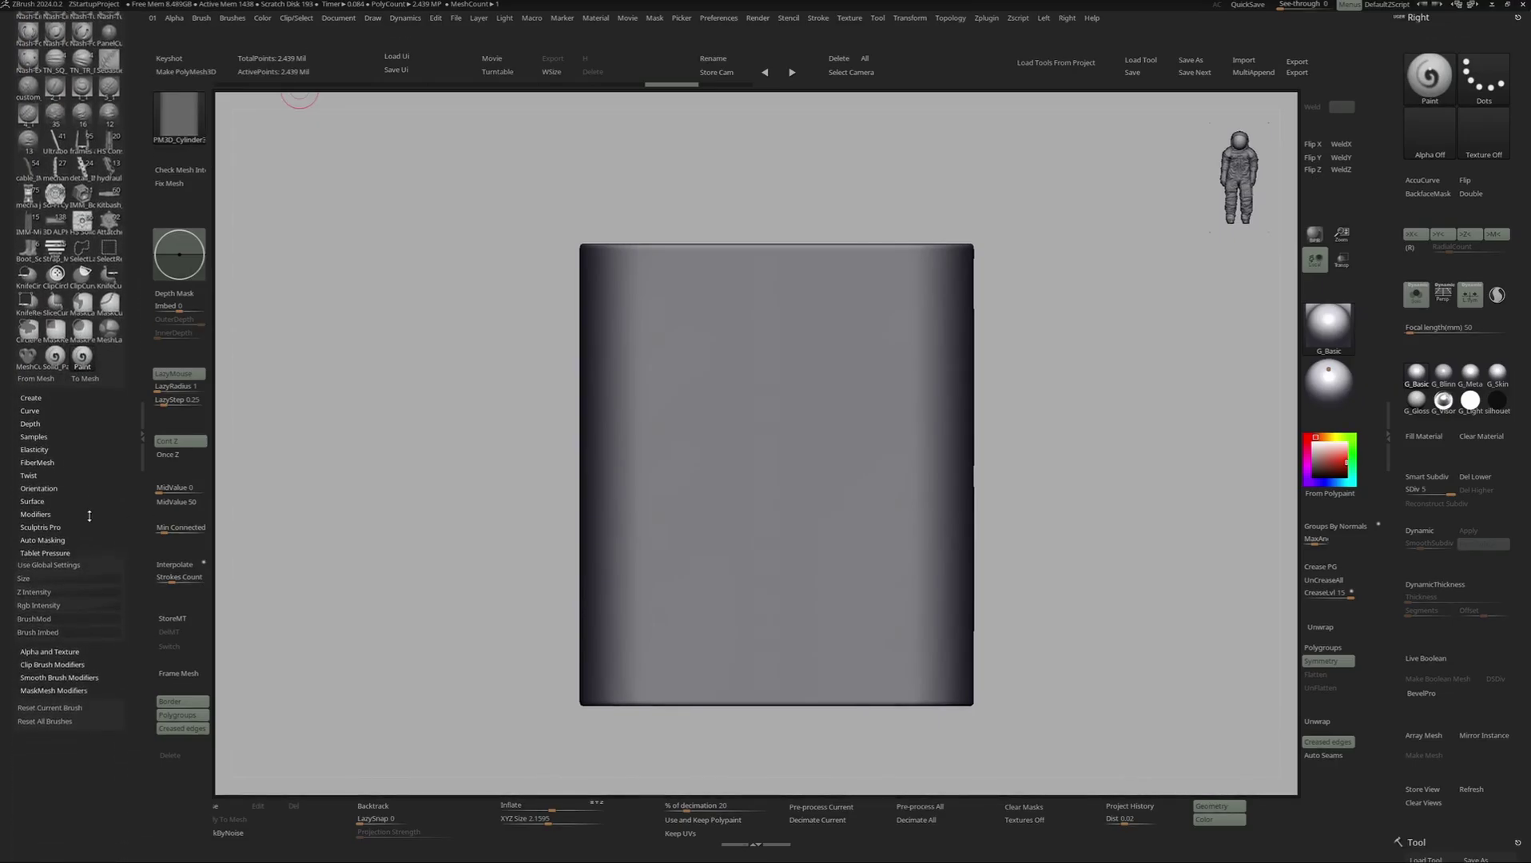
click(36, 579)
click(18, 650)
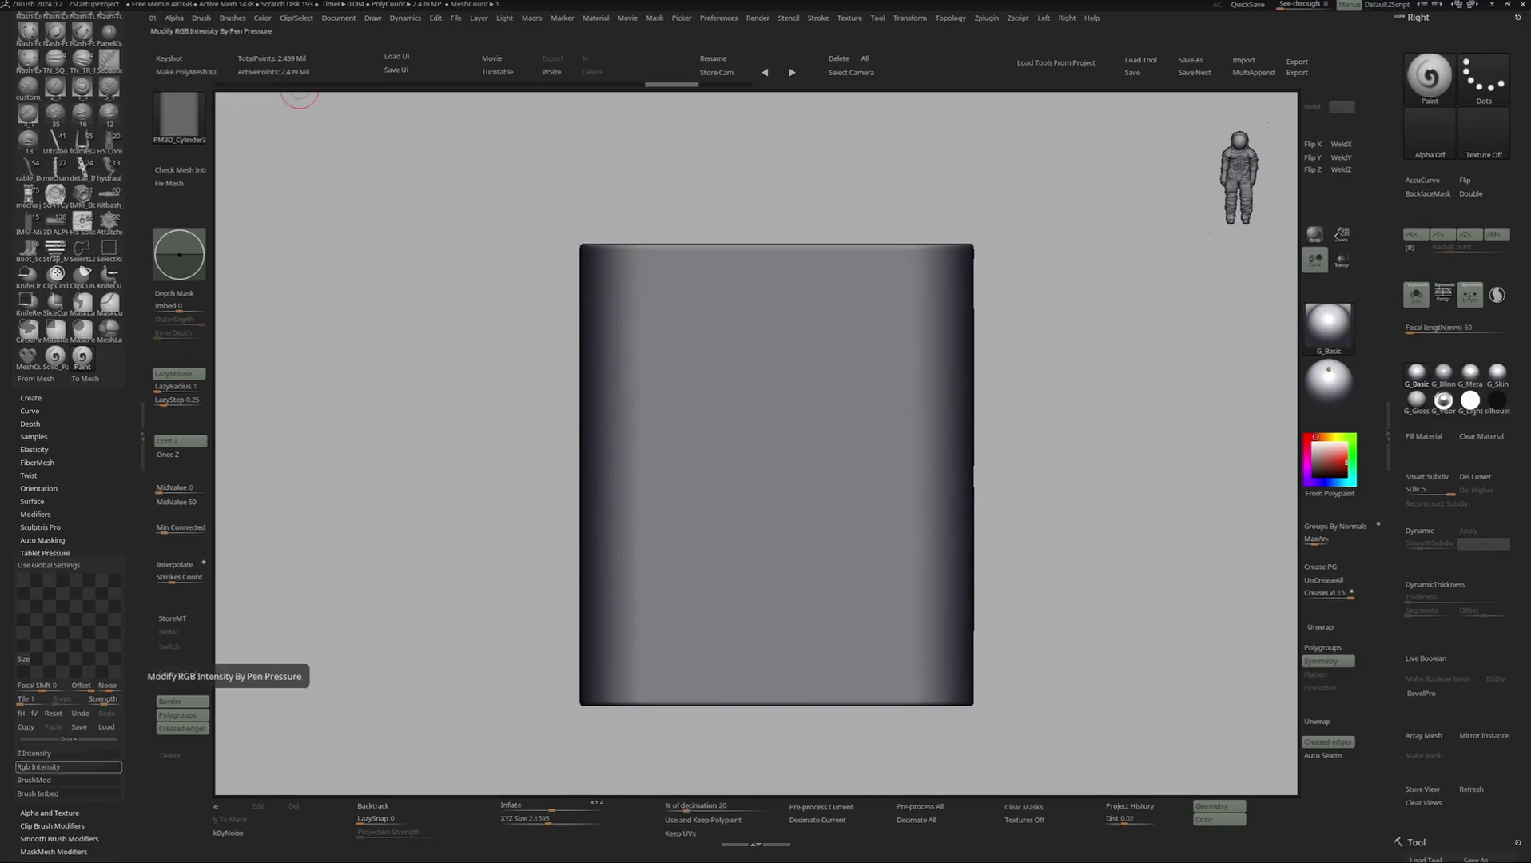
click(38, 766)
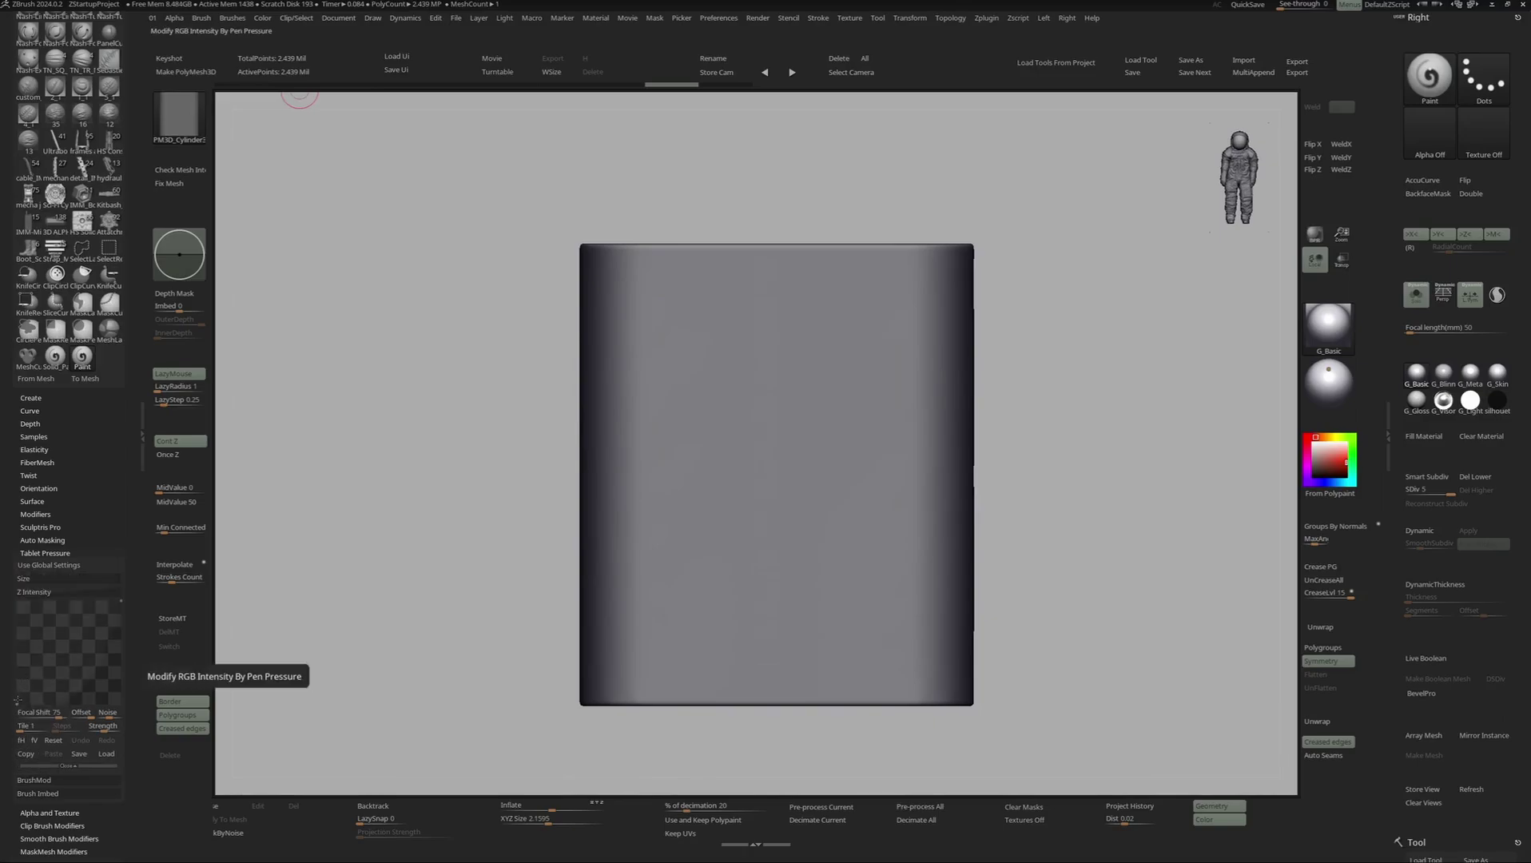
drag(18, 701, 18, 628)
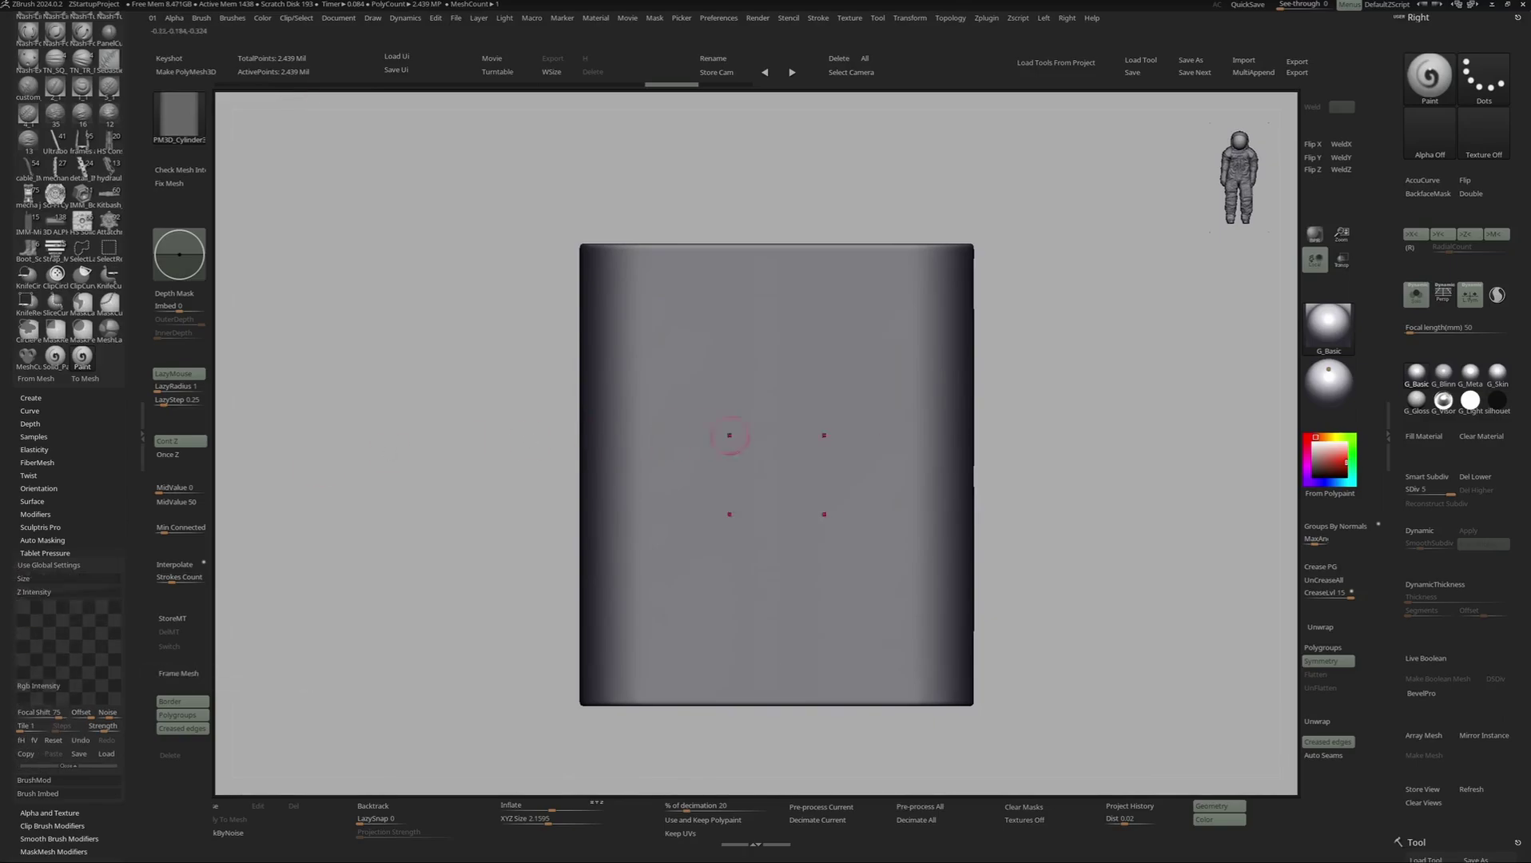
- Test mirrored red strokes on the front face with the Paint brush, undo the first stroke and change the Focal Shift
mouse_move(816, 363)
mouse_down()
mouse_move(887, 403)
mouse_move(825, 369)
mouse_move(861, 396)
mouse_up()
ctrl+right_drag(859, 340, 873, 338)
key(ctrl+z)
key(space)
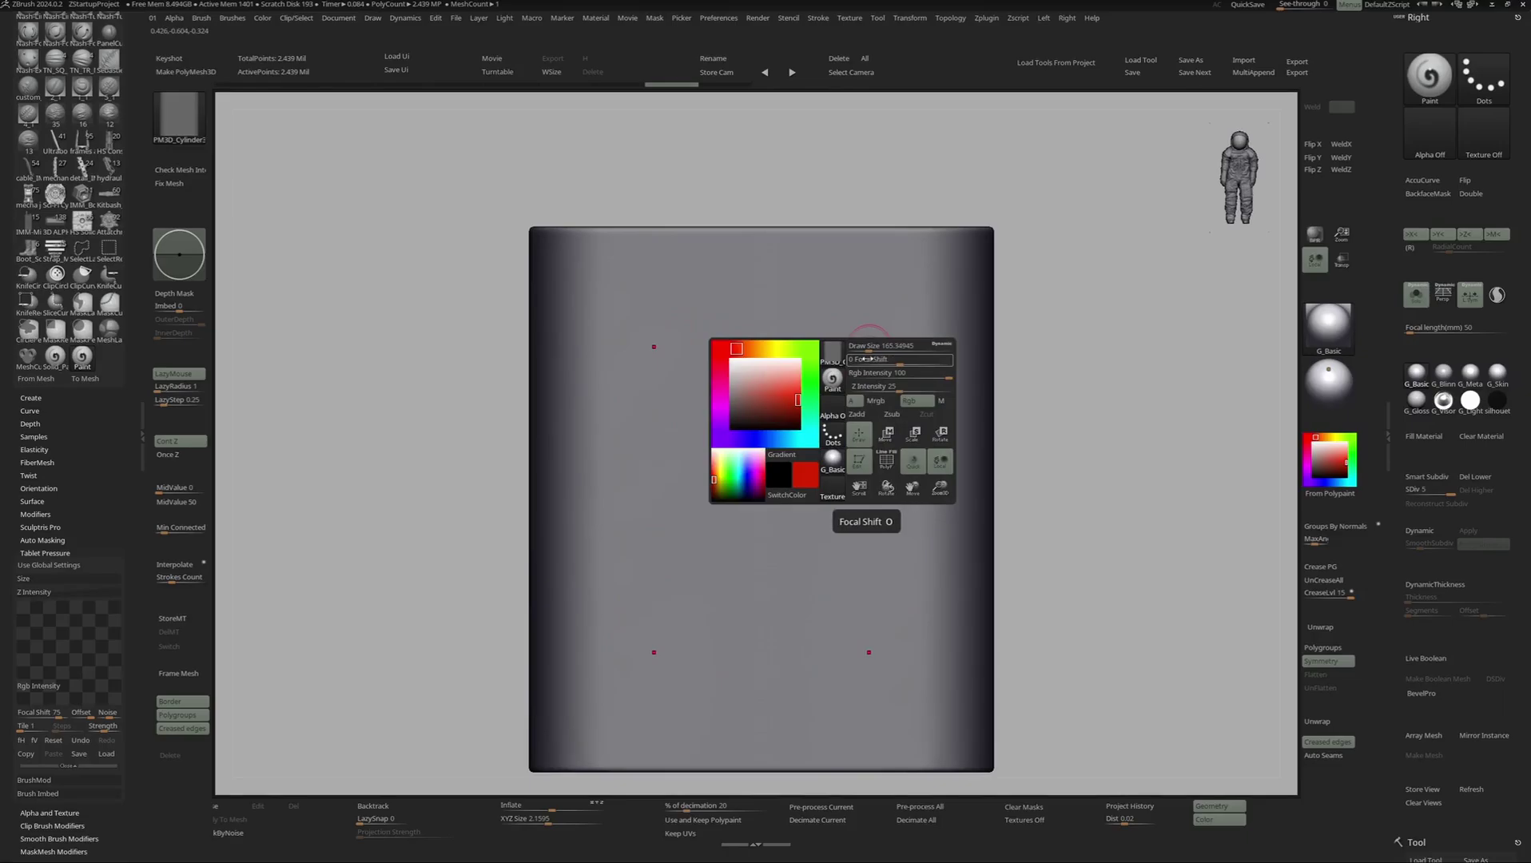
click(864, 359)
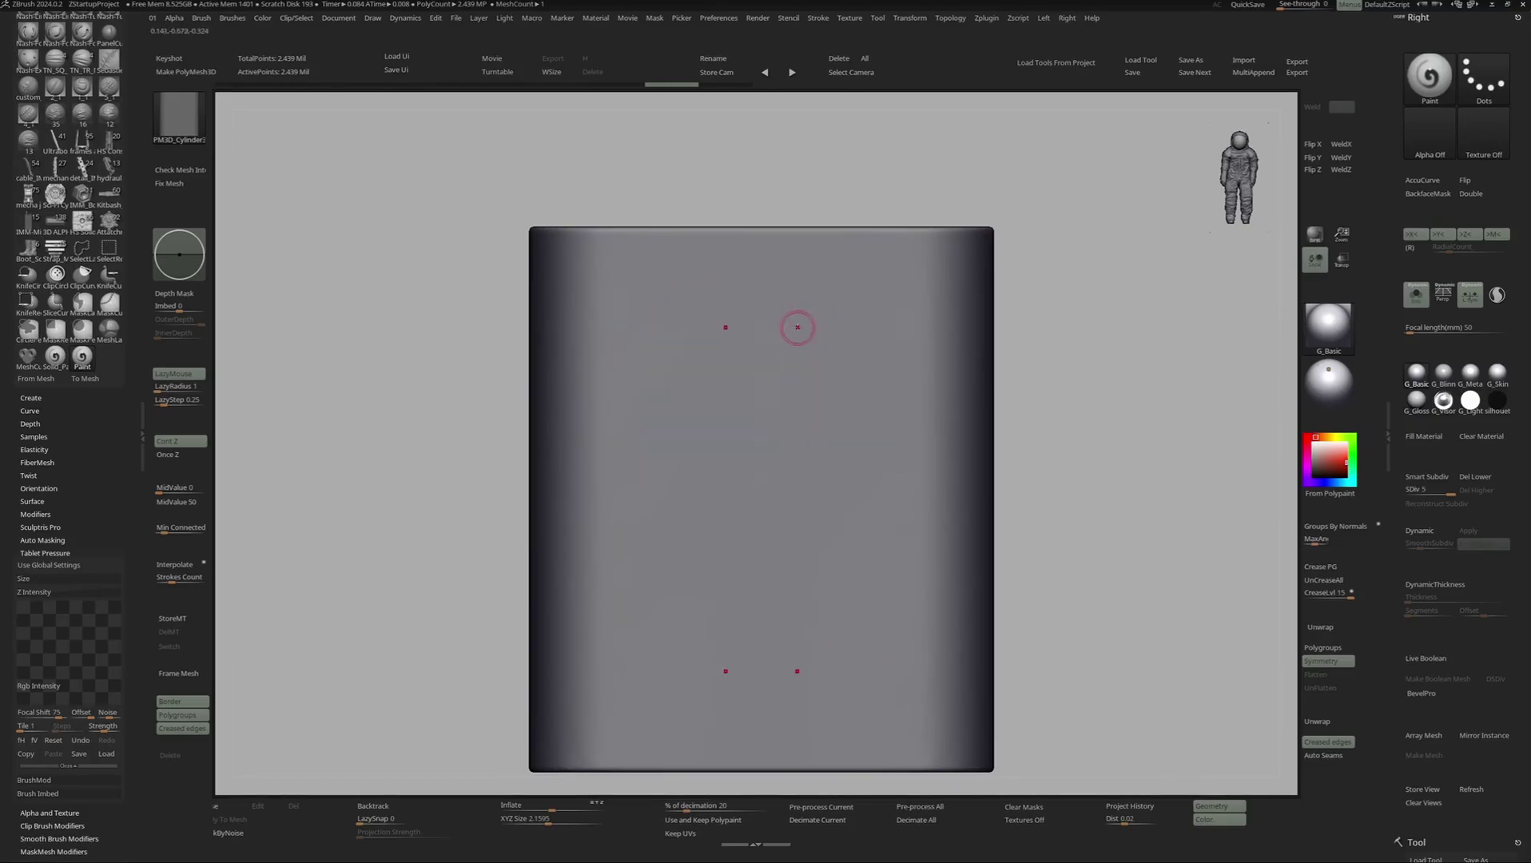
mouse_move(795, 324)
mouse_down()
mouse_move(879, 376)
mouse_move(799, 352)
mouse_move(847, 295)
mouse_move(891, 311)
mouse_move(887, 447)
mouse_move(766, 307)
mouse_move(811, 303)
mouse_up()
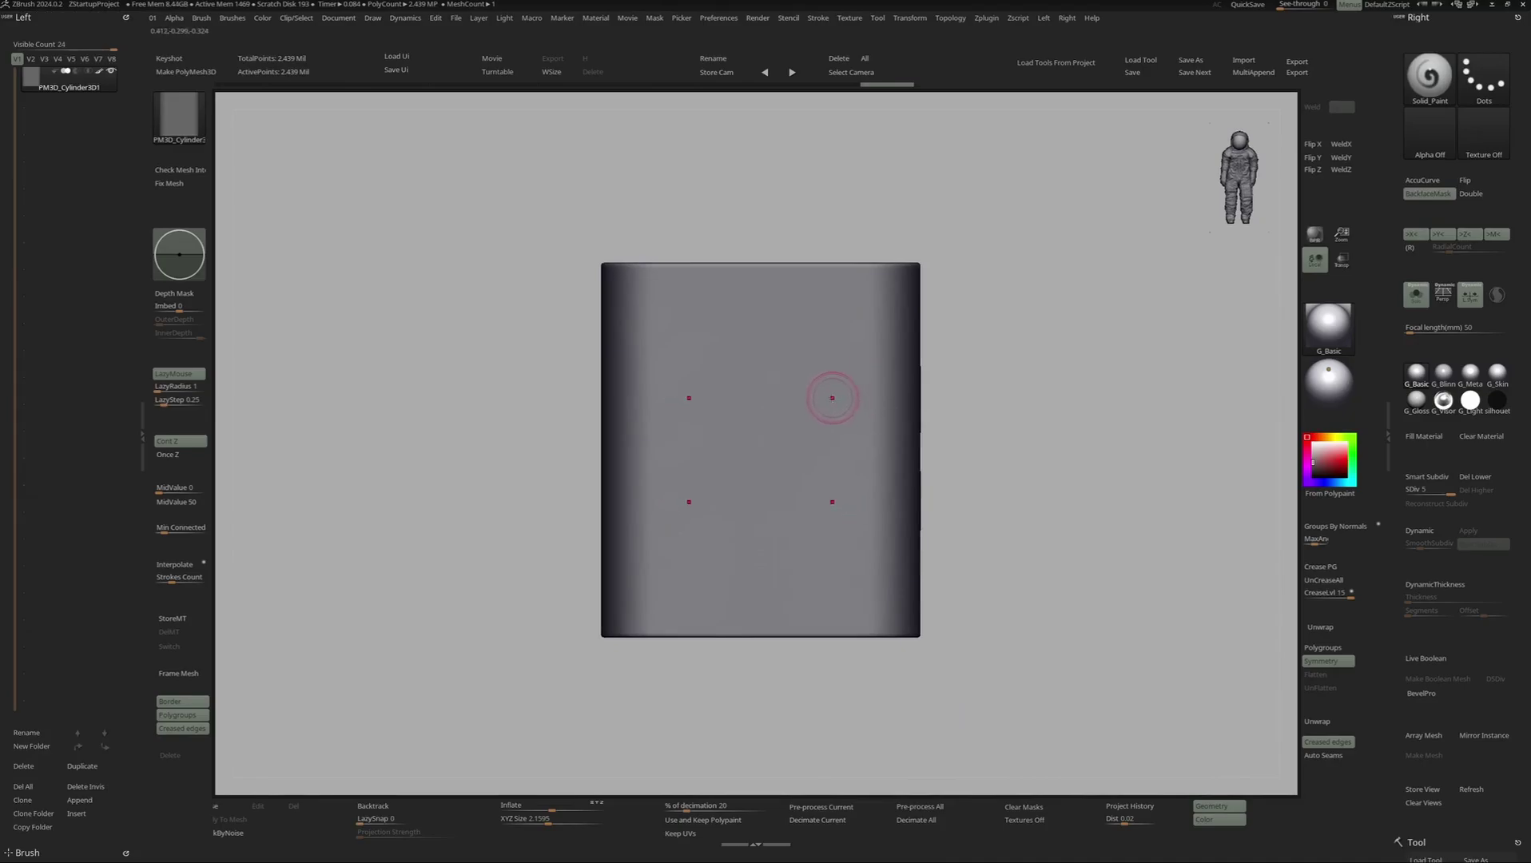
- Fill two mirrored horizontal bands across the cylinder with red by using an inverted rectangular mask, and clear the mask
key(space)
key(ctrl)
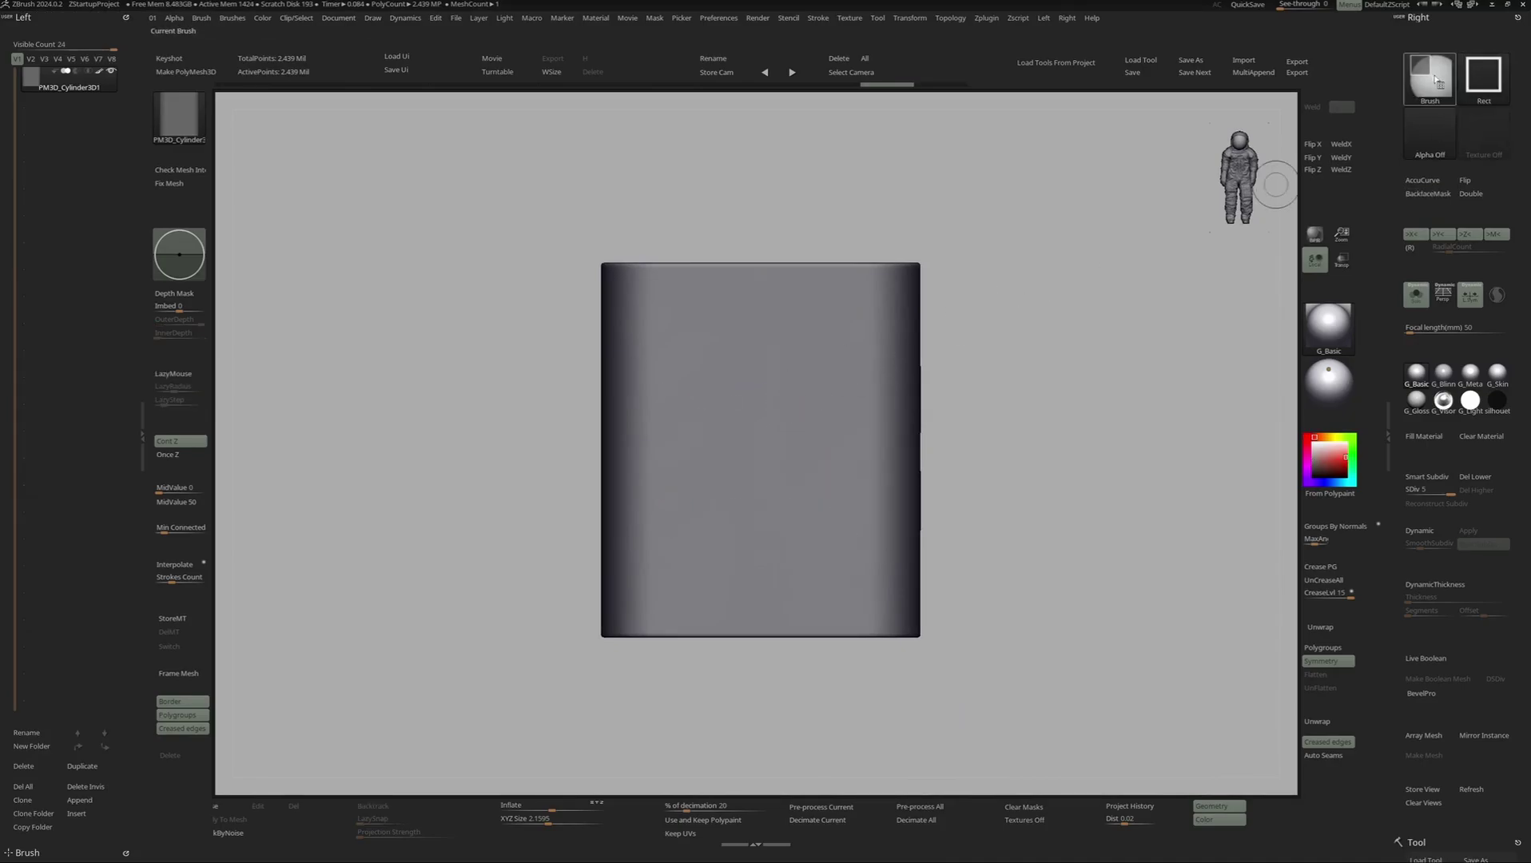
click(1437, 81)
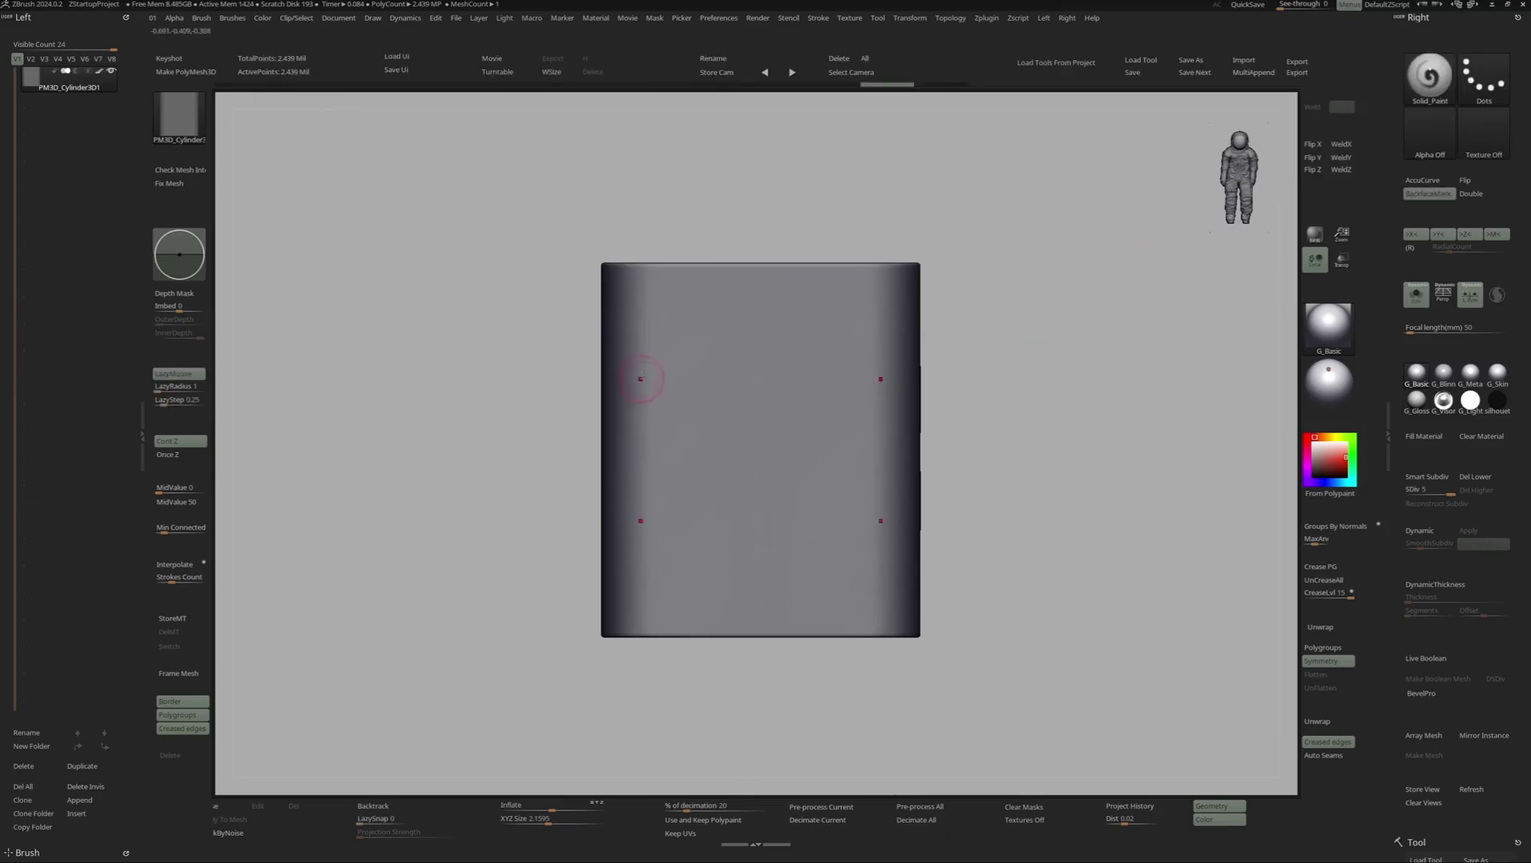
mouse_move(623, 350)
ctrl+mouse_down()
mouse_move(806, 437)
mouse_move(813, 396)
mouse_move(959, 385)
ctrl+mouse_up()
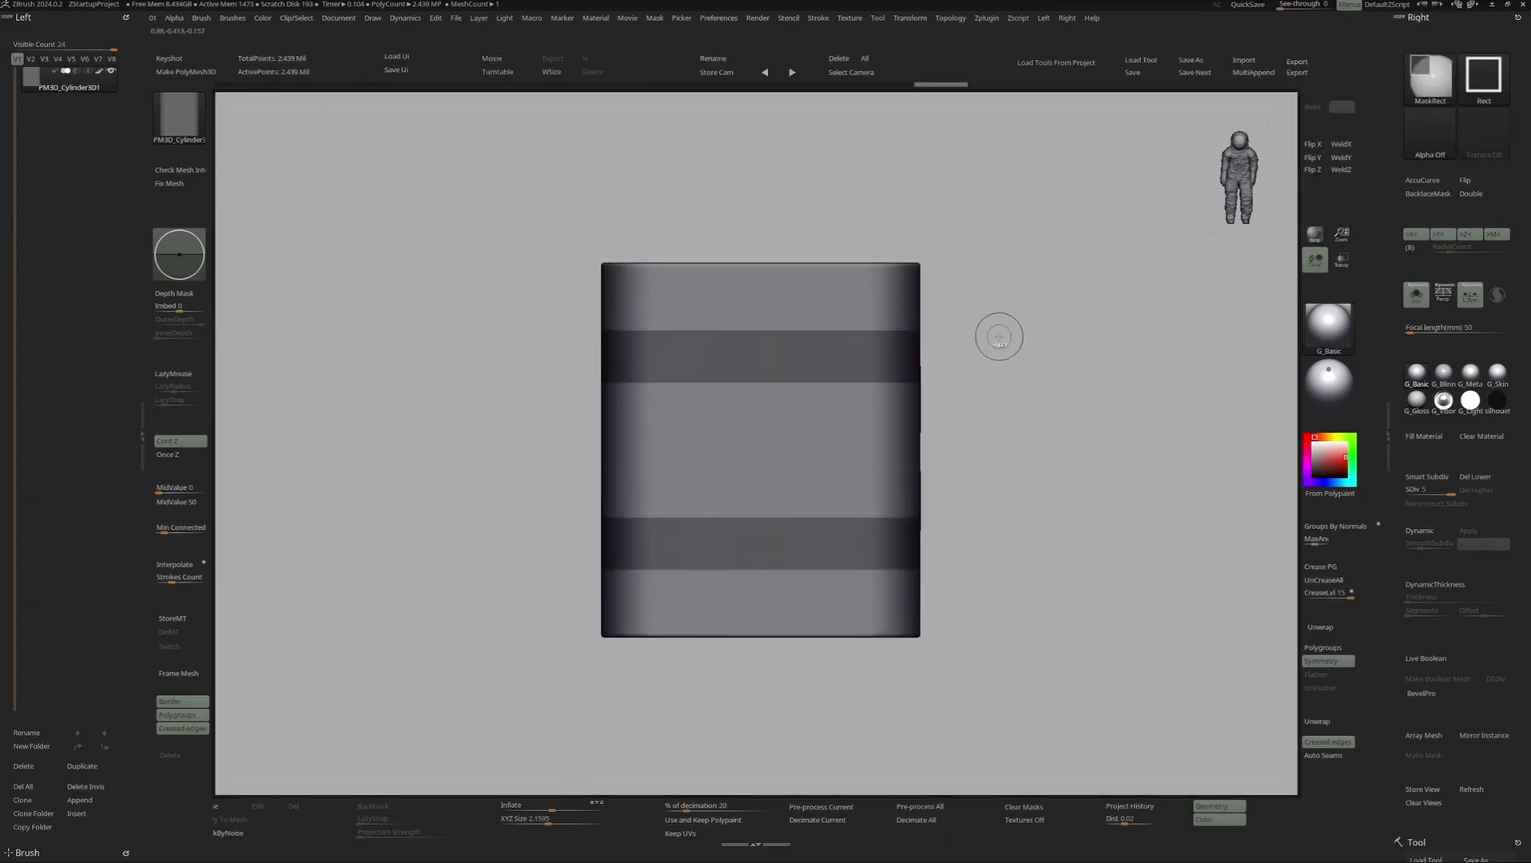
ctrl+click(998, 337)
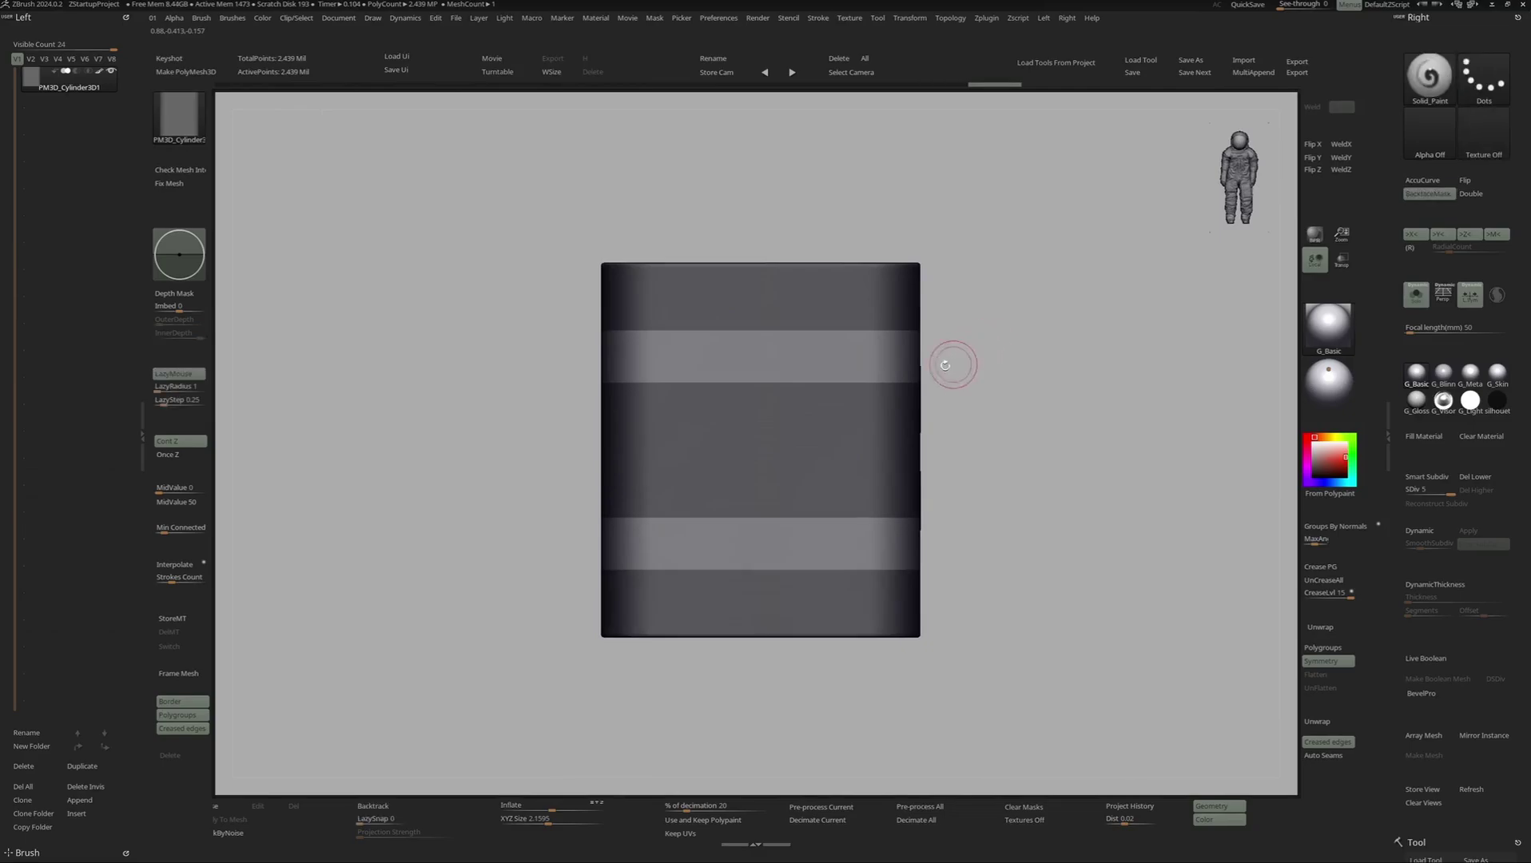
key(ctrl+f)
drag(952, 347, 918, 369)
ctrl+drag(1011, 301, 987, 320)
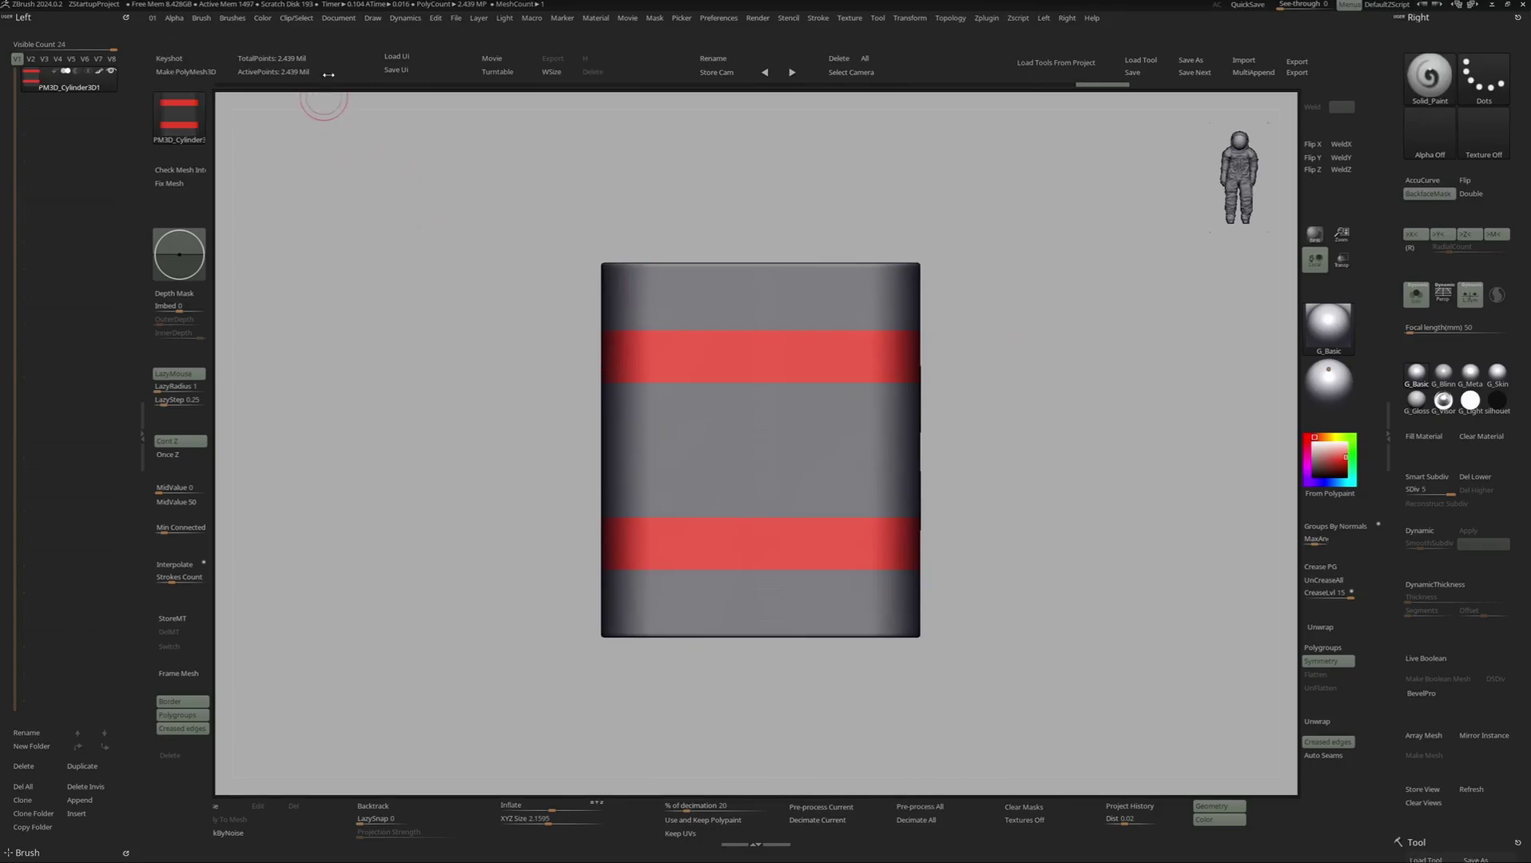
click(264, 19)
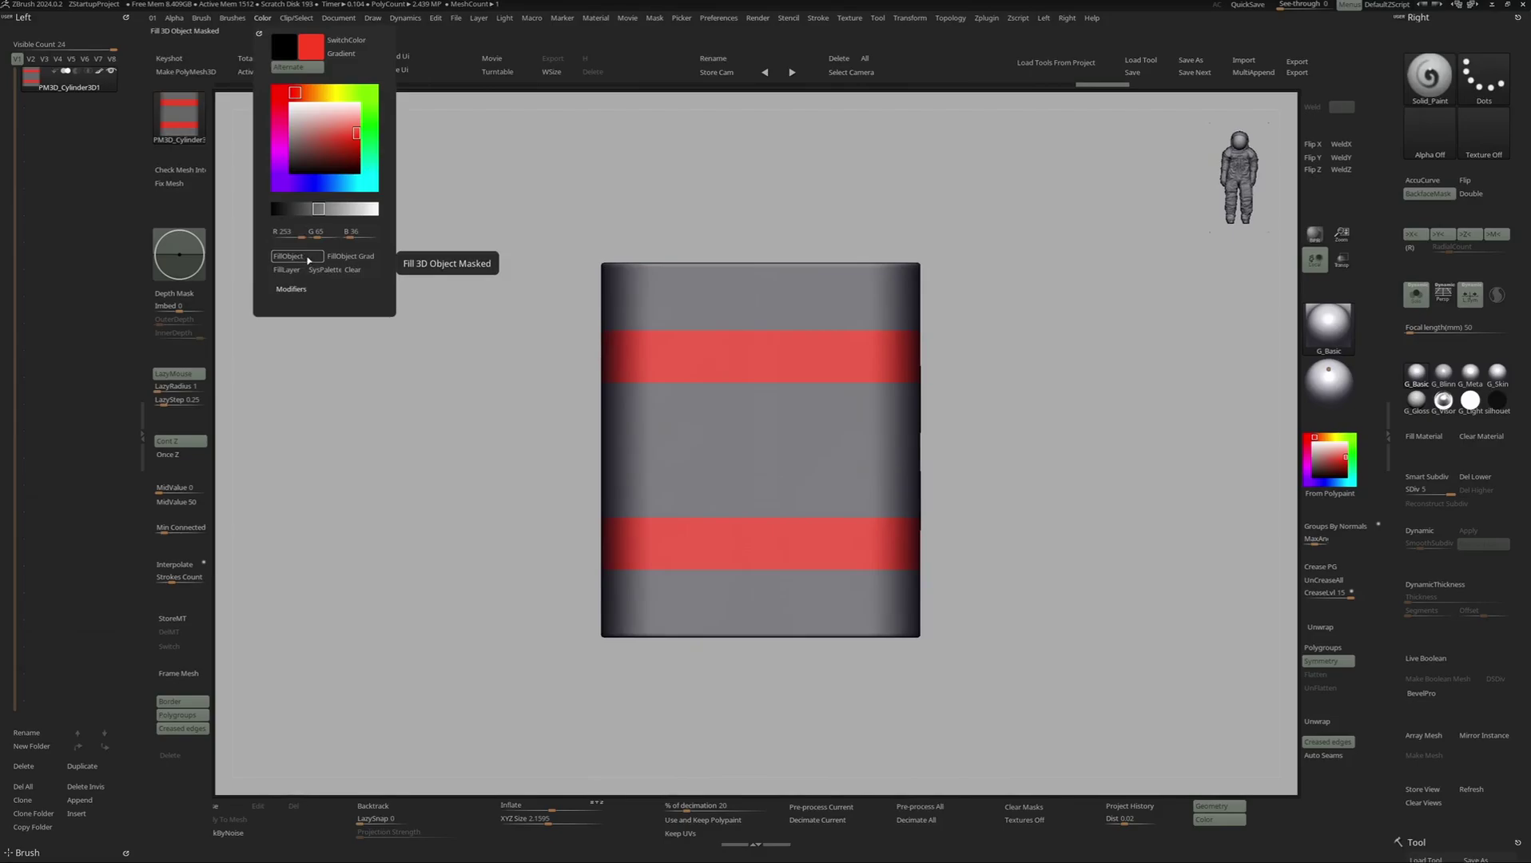
- Paint mirrored straight diagonal strokes between the two red bands with the Solid_Paint brush to form an X
mouse_move(868, 441)
right_down()
mouse_move(830, 448)
mouse_move(734, 406)
right_up()
mouse_move(657, 509)
right_down()
mouse_move(724, 523)
mouse_move(663, 511)
right_up()
mouse_move(663, 511)
ctrl+right_down()
mouse_move(649, 528)
mouse_move(648, 513)
ctrl+right_up()
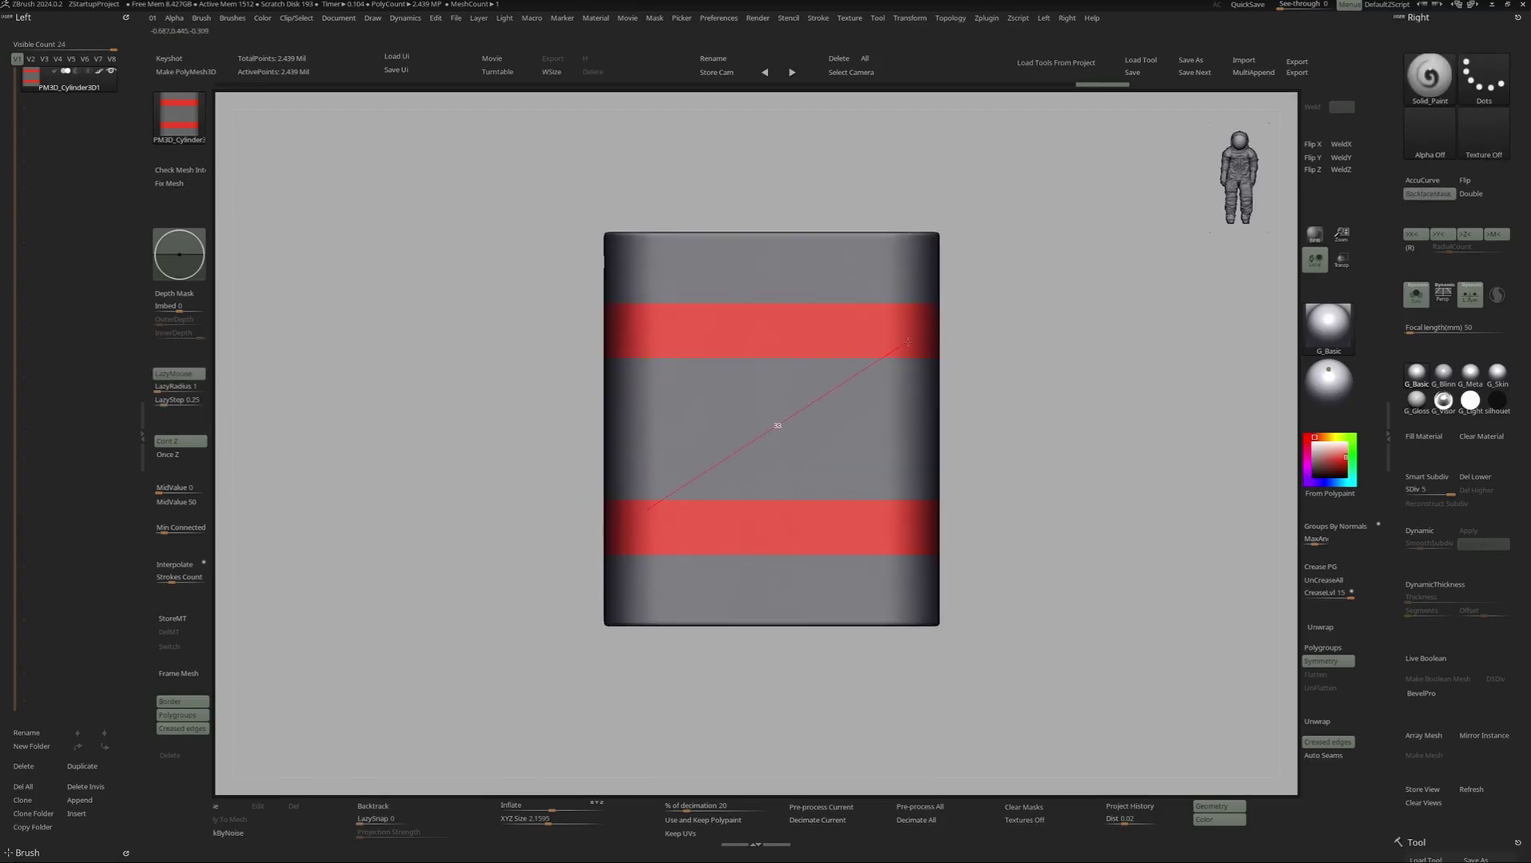
key(space)
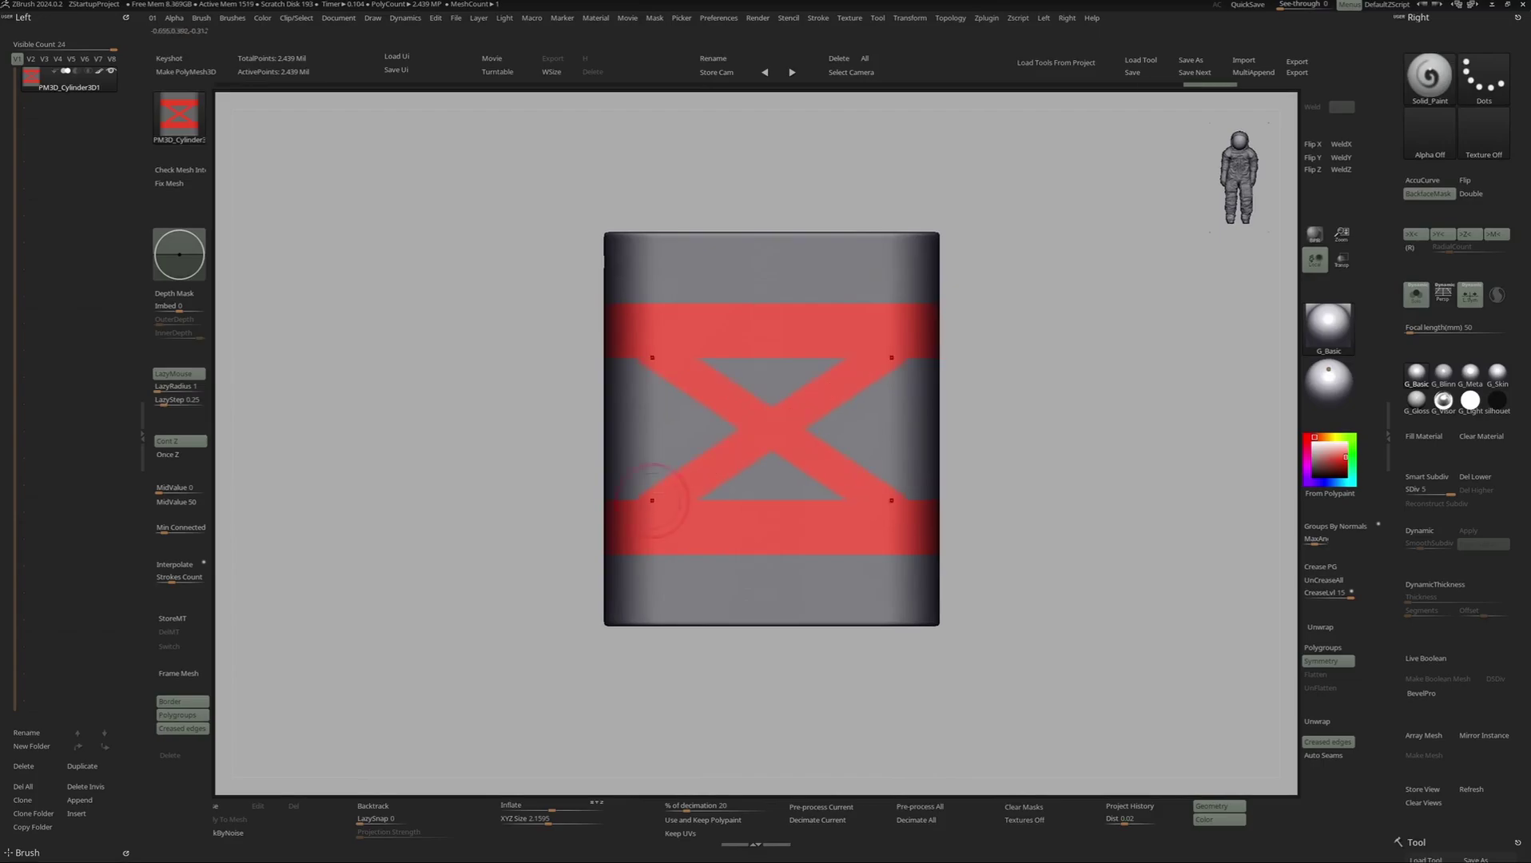
key(space)
ctrl+right_drag(849, 360, 857, 365)
key(space)
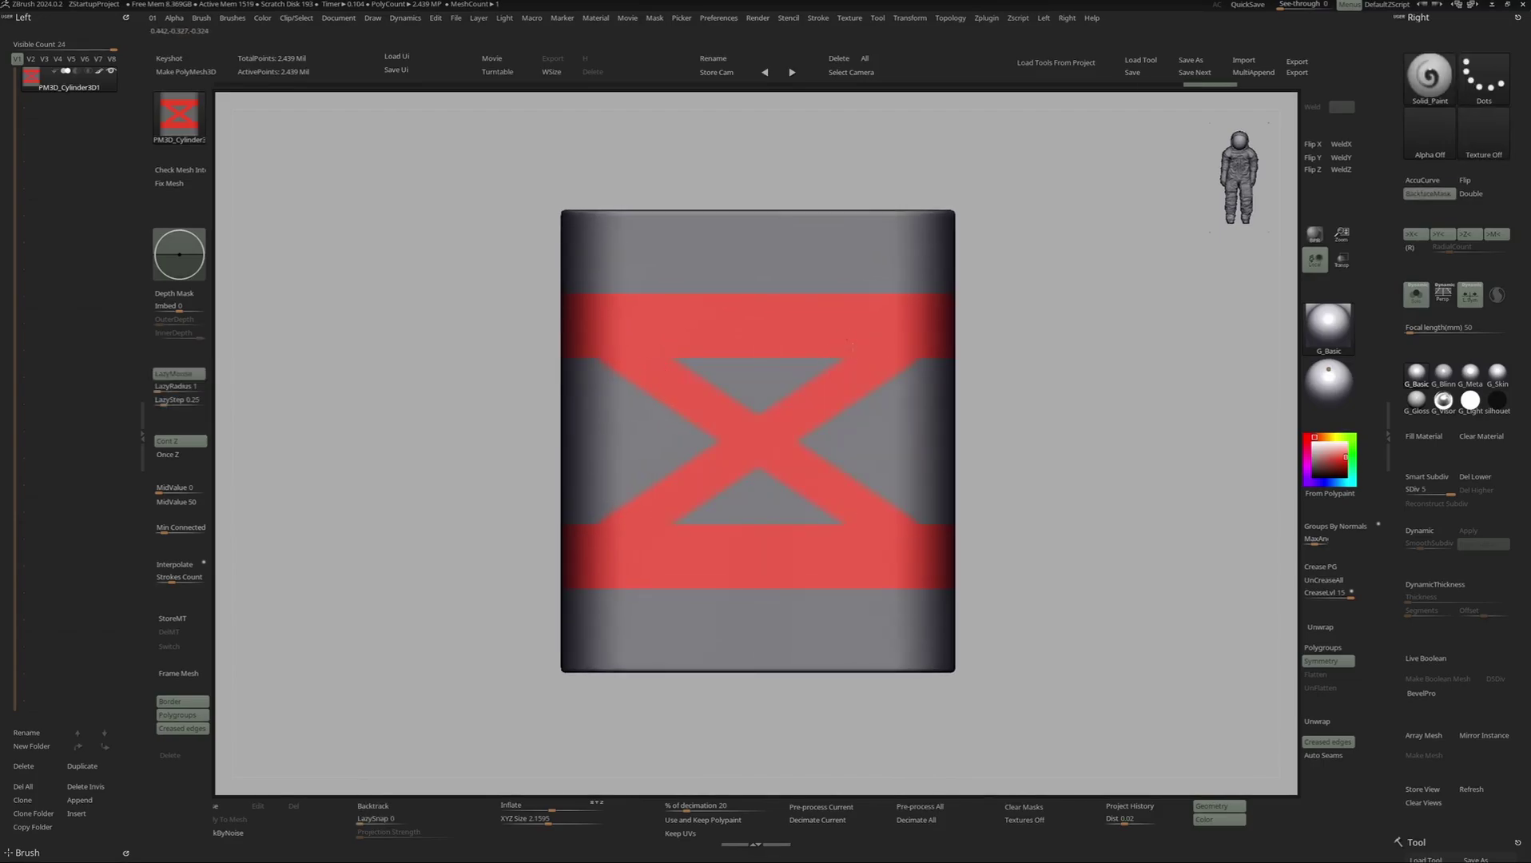
key(space)
key(space)
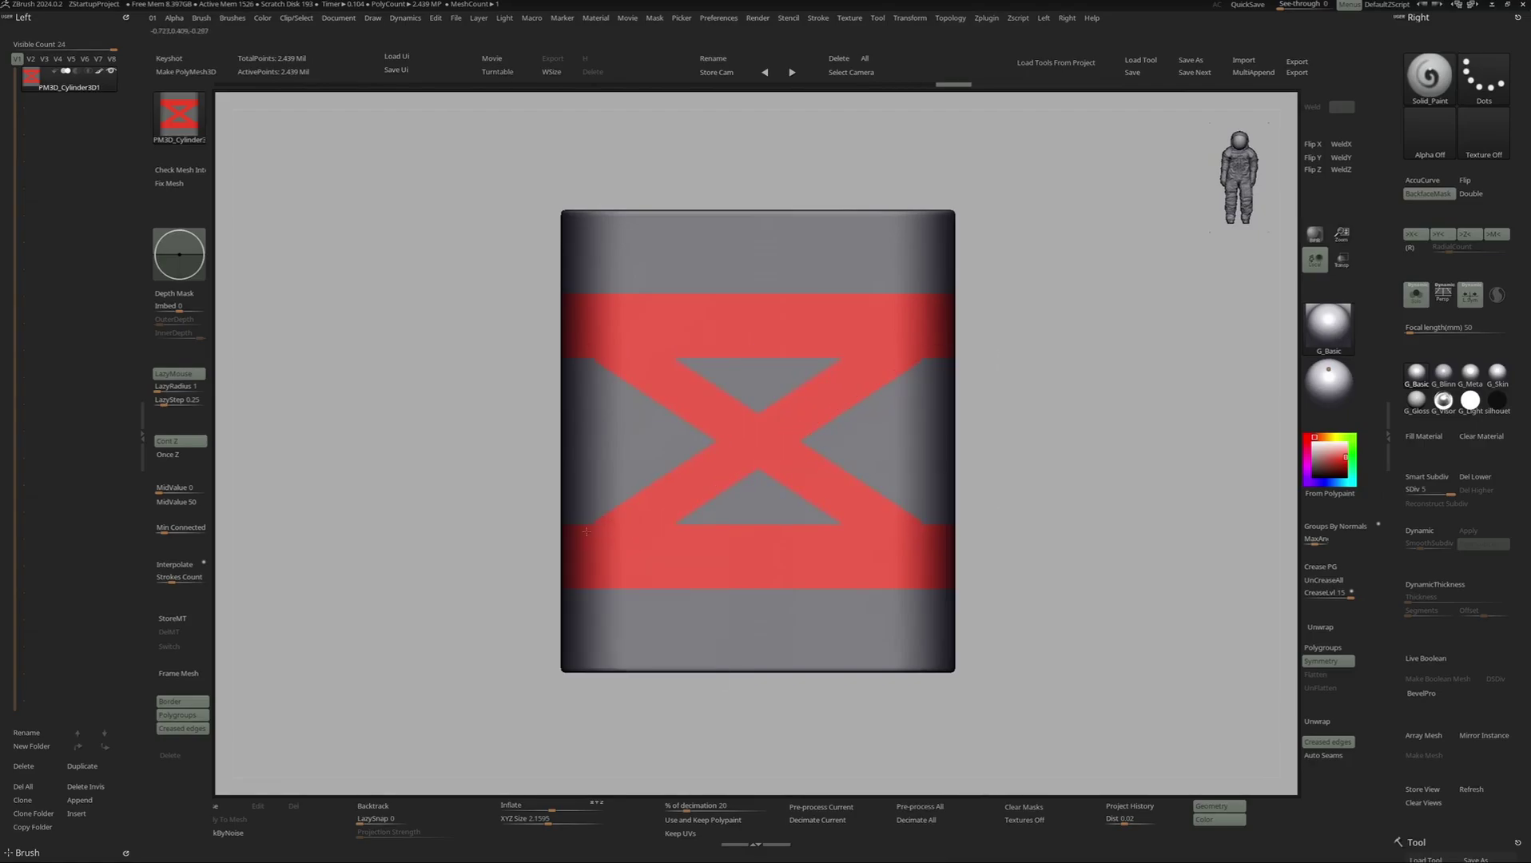
key(space)
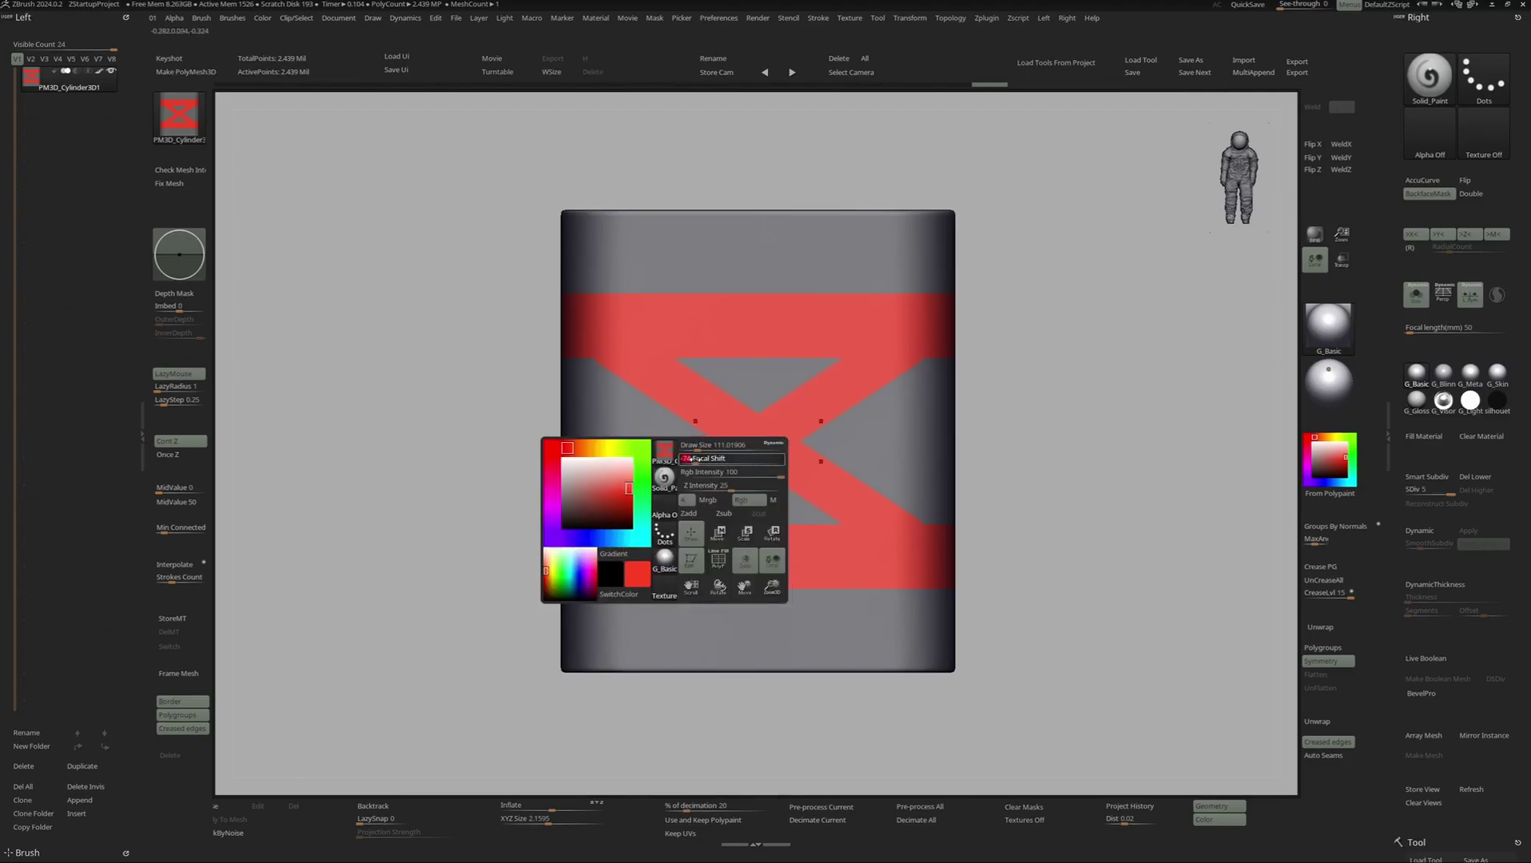
- Try masking a small rectangle at the upper corner of the lower red band and undo it
mouse_move(653, 293)
right_down()
mouse_move(703, 300)
mouse_move(645, 347)
mouse_move(773, 405)
mouse_move(803, 391)
mouse_move(720, 472)
right_up()
ctrl+right_drag(627, 546, 605, 548)
ctrl+drag(620, 527, 597, 538)
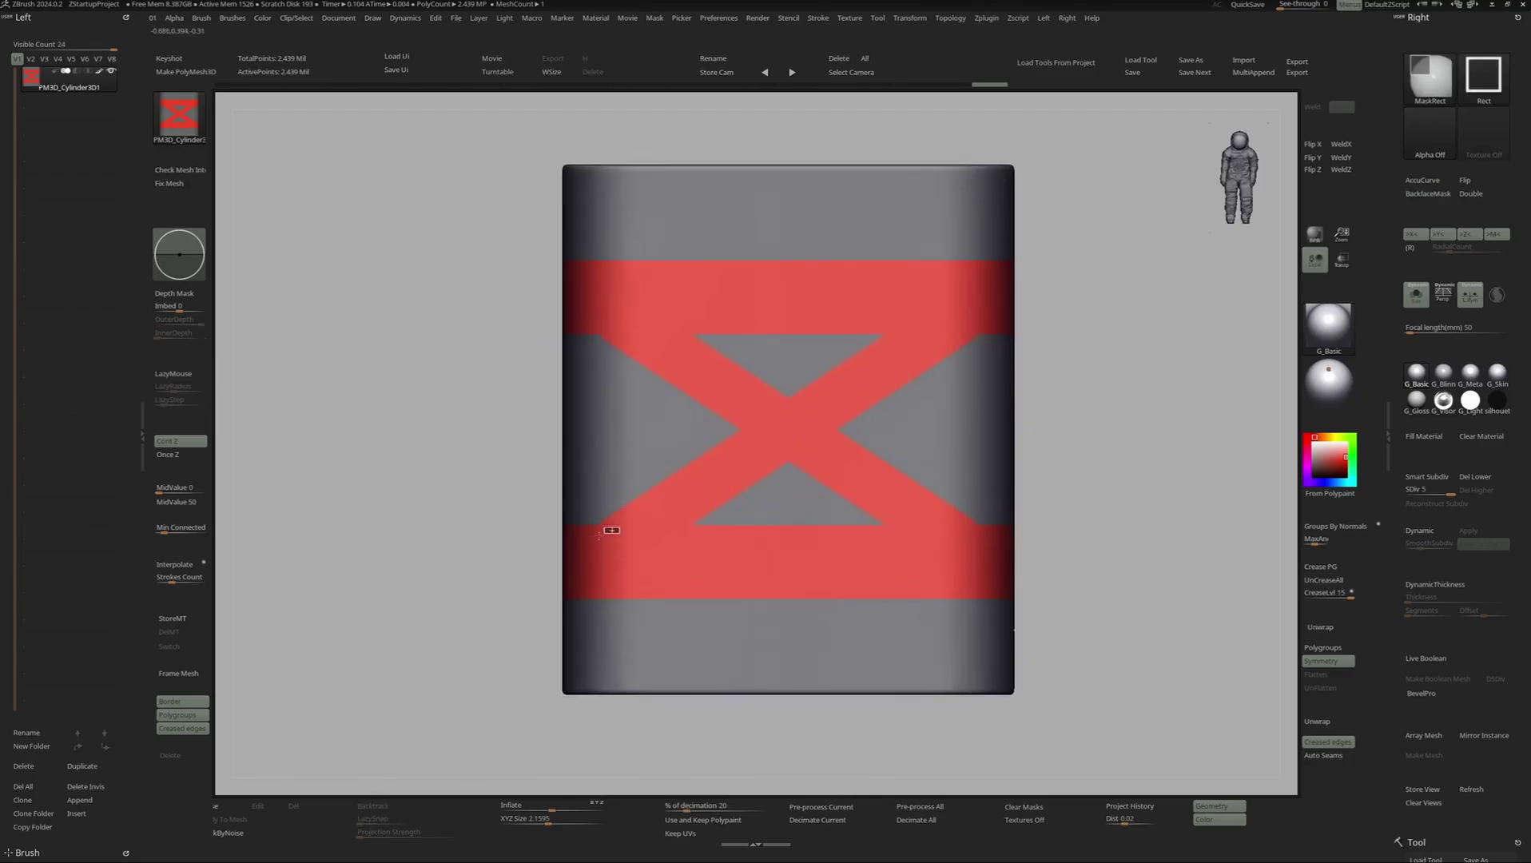
key(ctrl+z)
- Stretch the cylinder vertically with the transform gizmo to an XYZ Size of about 2.84
mouse_move(694, 474)
right_down()
mouse_move(863, 399)
mouse_move(1019, 280)
mouse_move(999, 319)
mouse_move(876, 365)
mouse_move(751, 369)
mouse_move(759, 431)
mouse_move(831, 399)
mouse_move(881, 403)
mouse_move(824, 402)
mouse_move(708, 479)
right_up()
mouse_move(973, 299)
shift+right_down()
mouse_move(971, 314)
mouse_move(951, 255)
shift+right_up()
key(w)
drag(797, 376, 797, 331)
key(q)
mouse_move(796, 331)
right_down()
mouse_move(837, 430)
mouse_move(827, 351)
mouse_move(817, 367)
right_up()
ctrl+right_drag(817, 368, 814, 391)
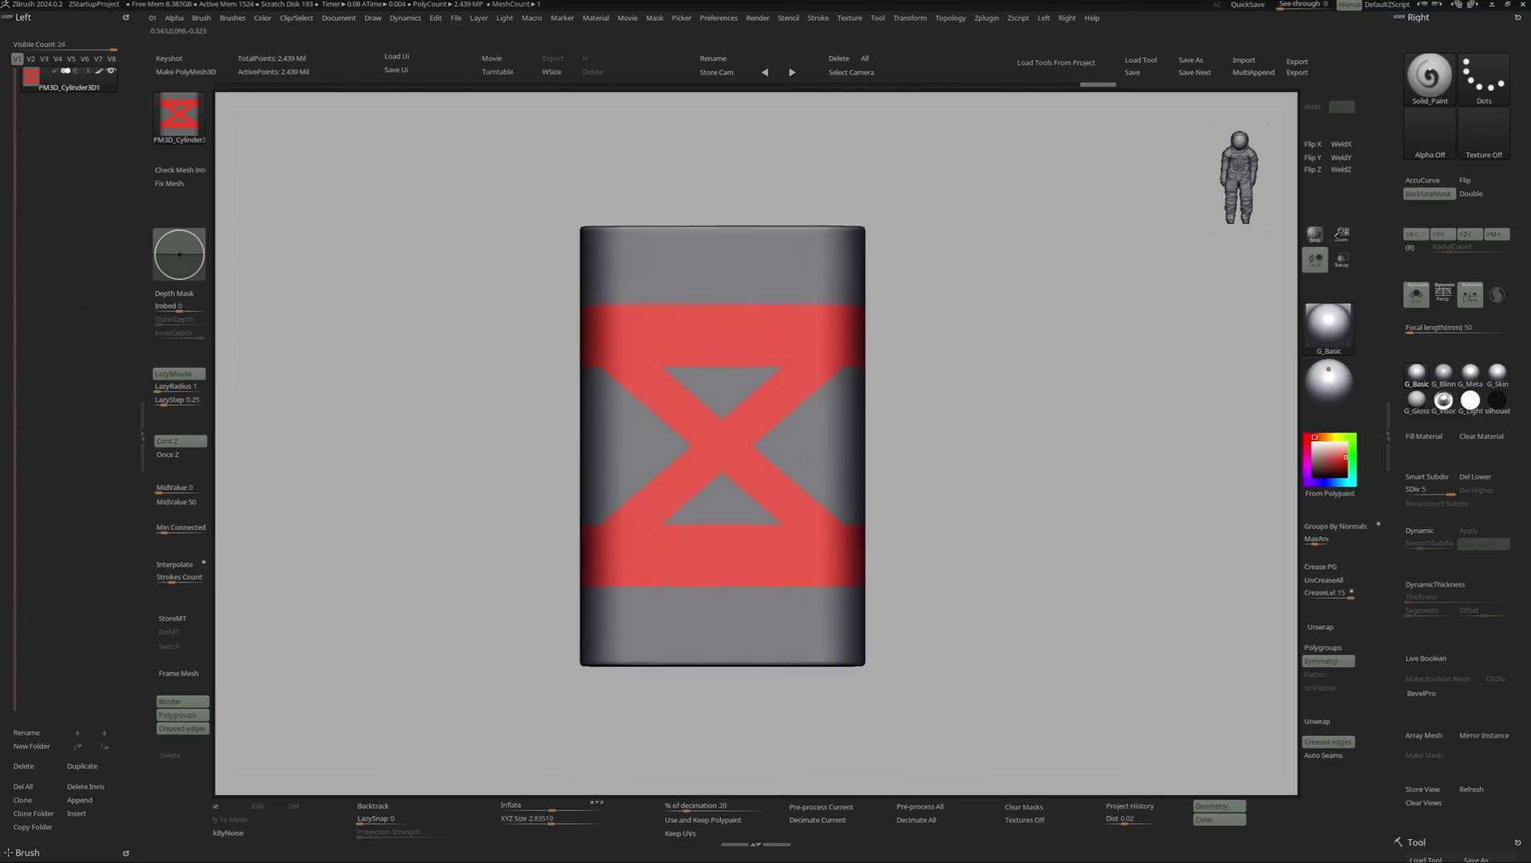
- Recess a rectangular slot into both narrow sides of the cylinder within each red band
mouse_move(795, 462)
right_down()
mouse_move(815, 489)
mouse_move(769, 480)
mouse_move(748, 440)
mouse_move(781, 471)
right_up()
key(3)
click(740, 496)
ctrl+right_drag(659, 393, 638, 409)
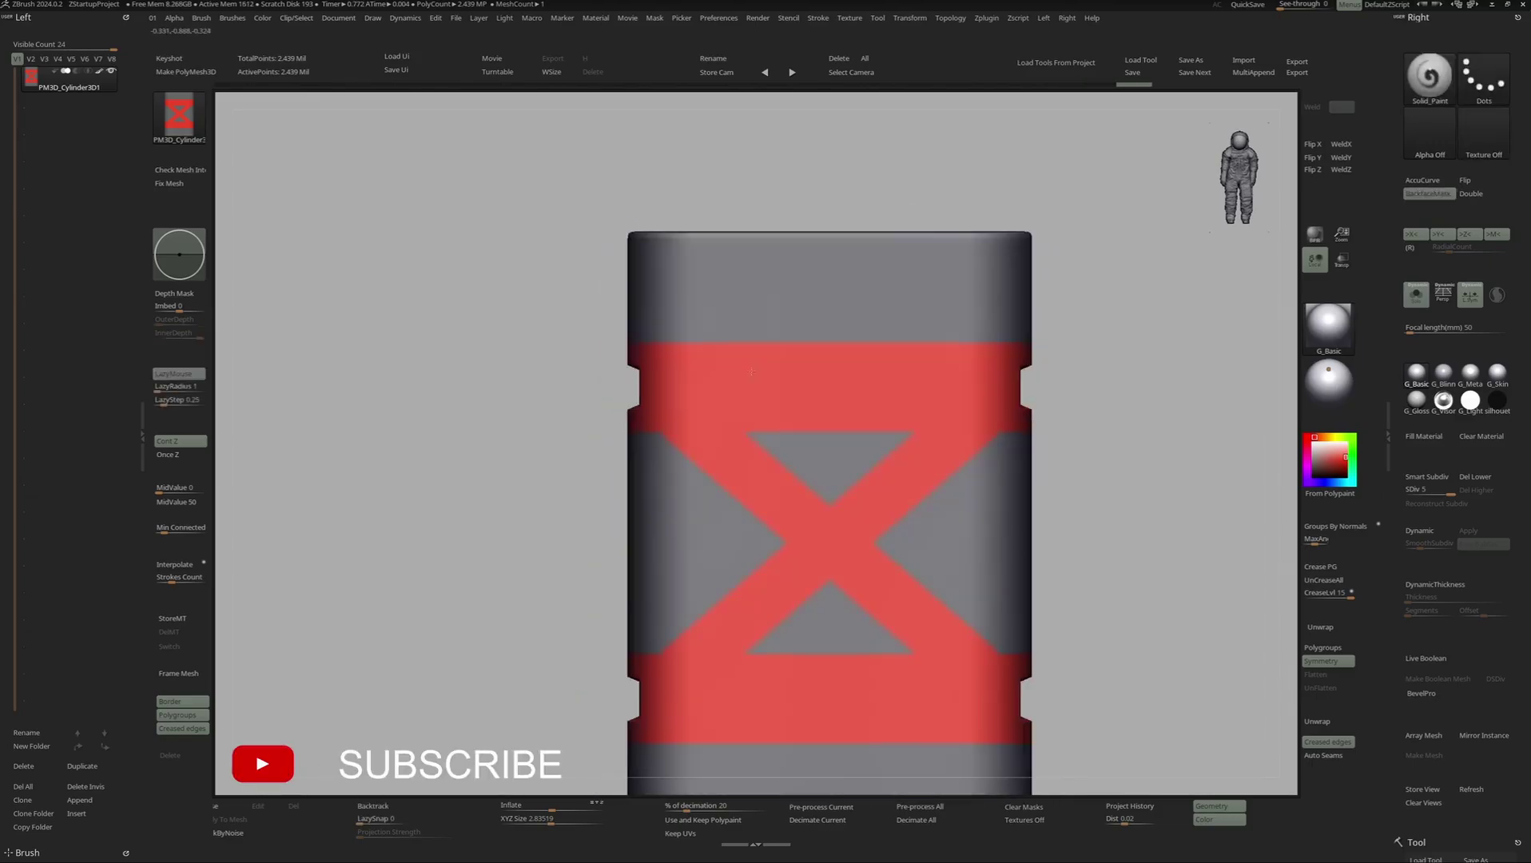
- Mask a wide rectangle in the front face's upper red band, invert the mask and extrude the rectangle inward as a pocket
alt+right_drag(839, 344, 761, 336)
click(1483, 477)
alt+right_drag(741, 393, 768, 393)
ctrl+drag(680, 353, 867, 372)
mouse_move(779, 382)
right_down()
mouse_move(820, 382)
mouse_move(758, 445)
mouse_move(785, 389)
right_up()
key(shift+f)
key(w)
ctrl+click(747, 398)
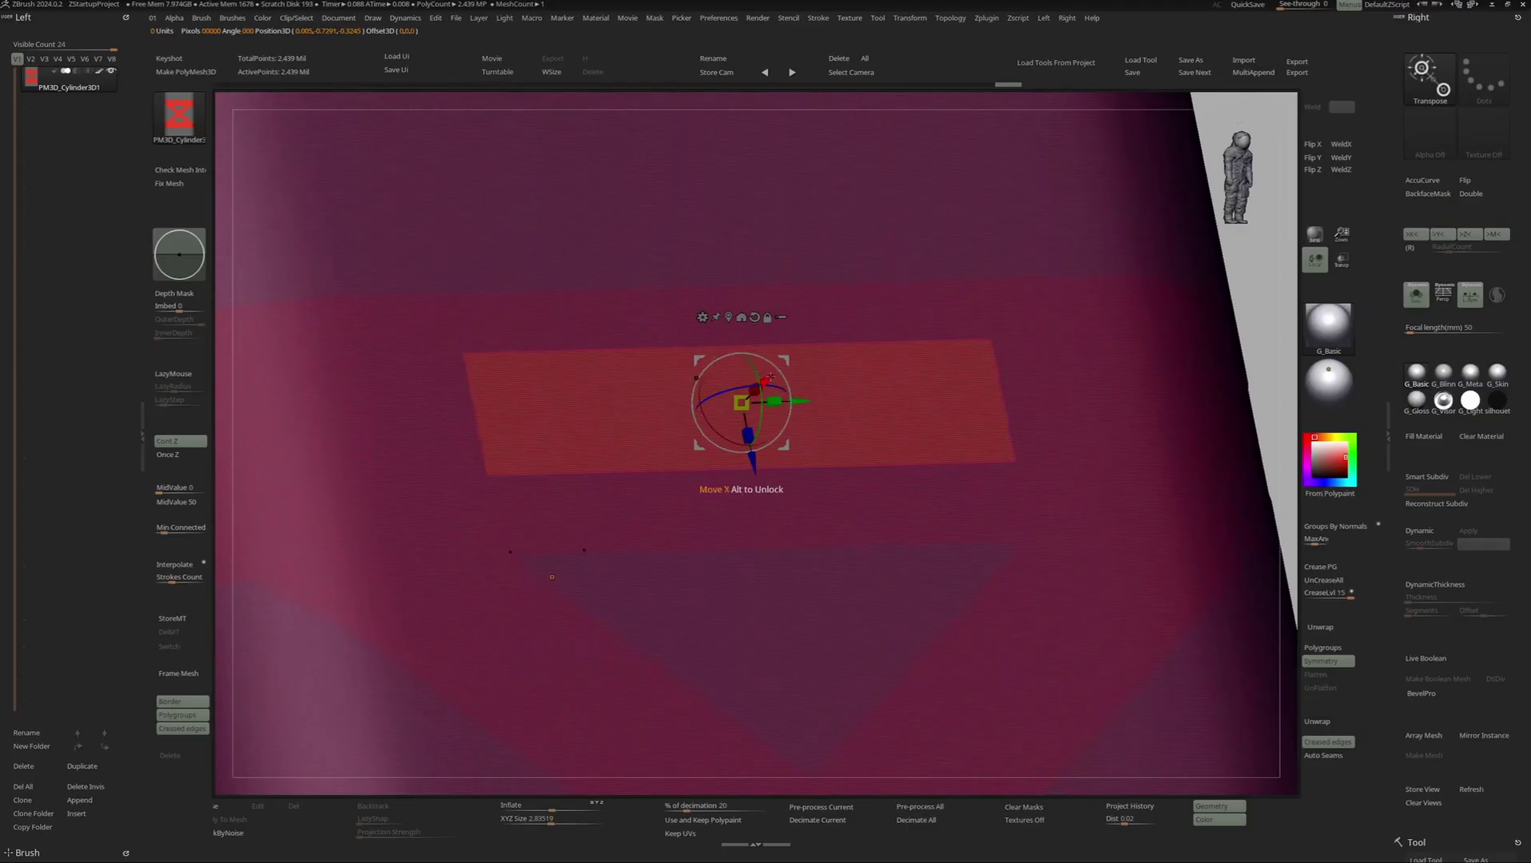
drag(766, 381, 749, 397)
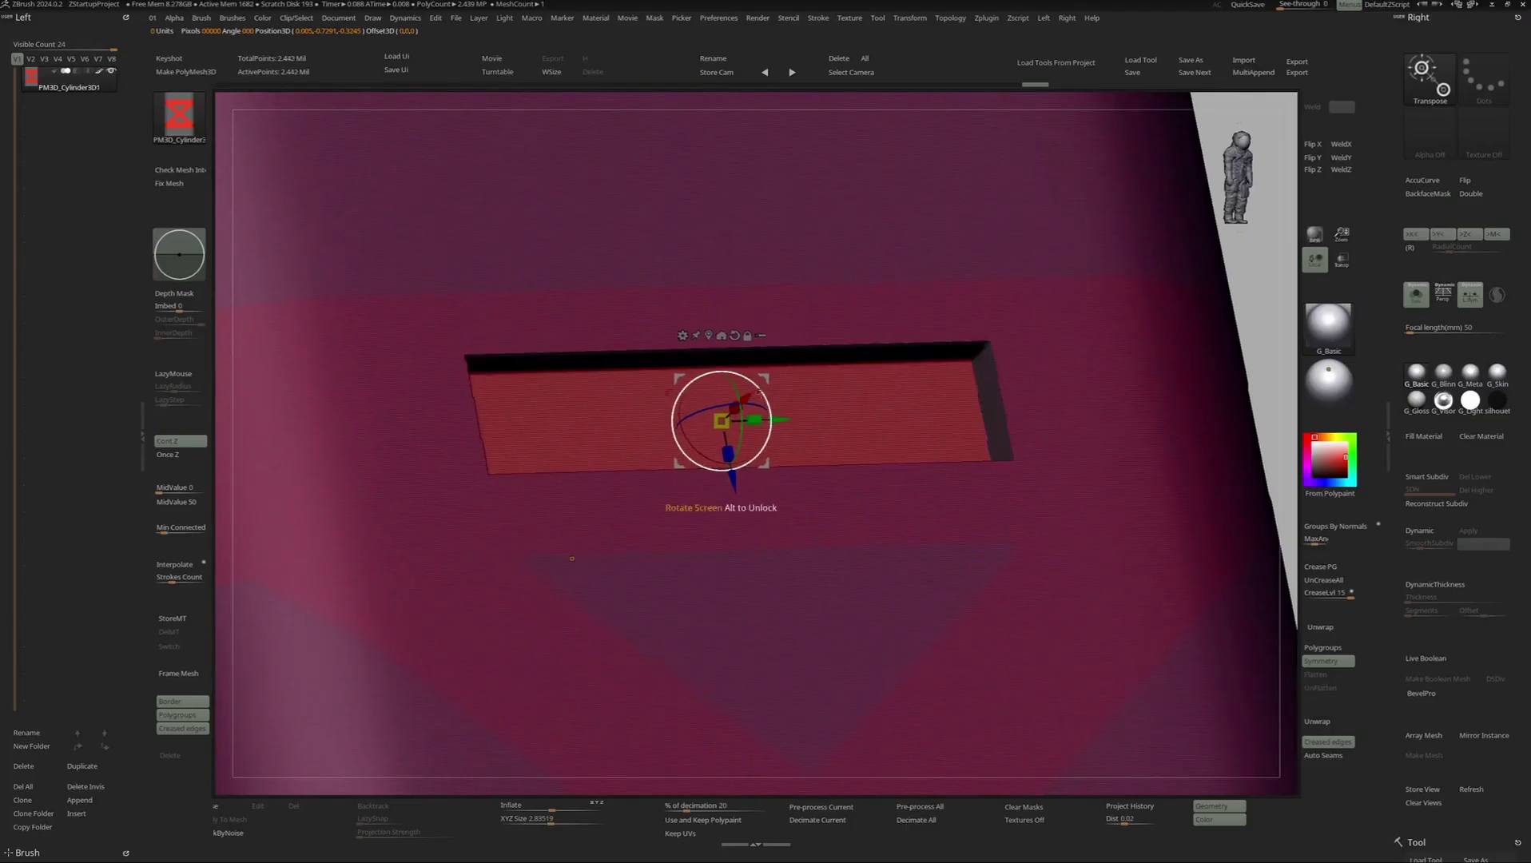
right_drag(769, 402, 720, 411)
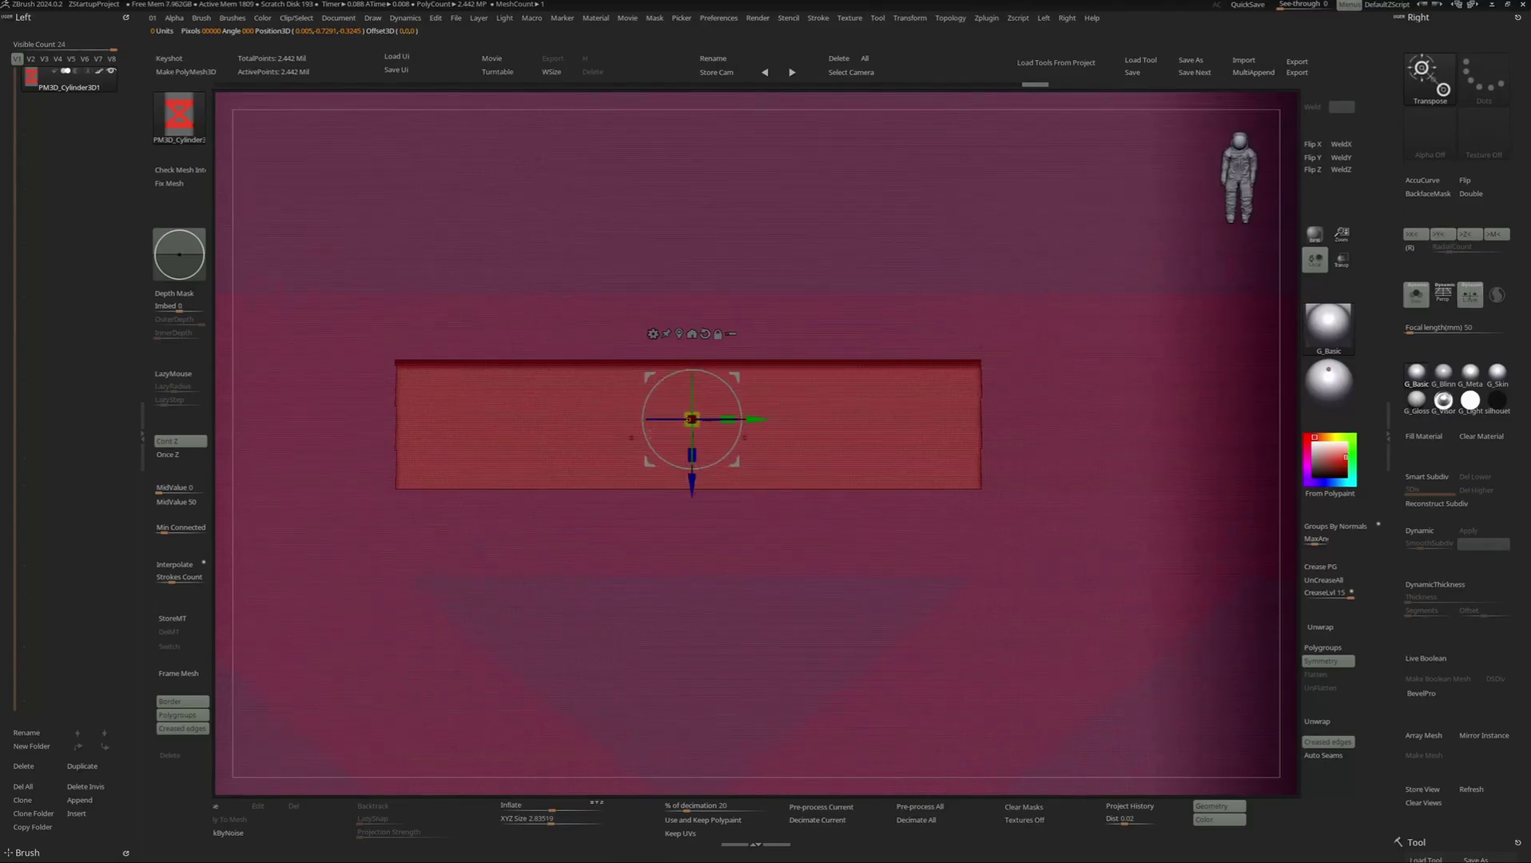
- Scale the extruded pocket's floor down so that its side walls taper inward
key(ctrl+shift+z)
key(ctrl+shift+z)
drag(689, 431, 584, 470)
drag(688, 467, 689, 373)
- Inspect the wireframe at the pocket's corner, hide the wireframe and clear the mask
key(q)
mouse_move(769, 349)
ctrl+right_down()
mouse_move(1009, 388)
mouse_move(979, 380)
ctrl+right_up()
scroll(980, 380, up, 3)
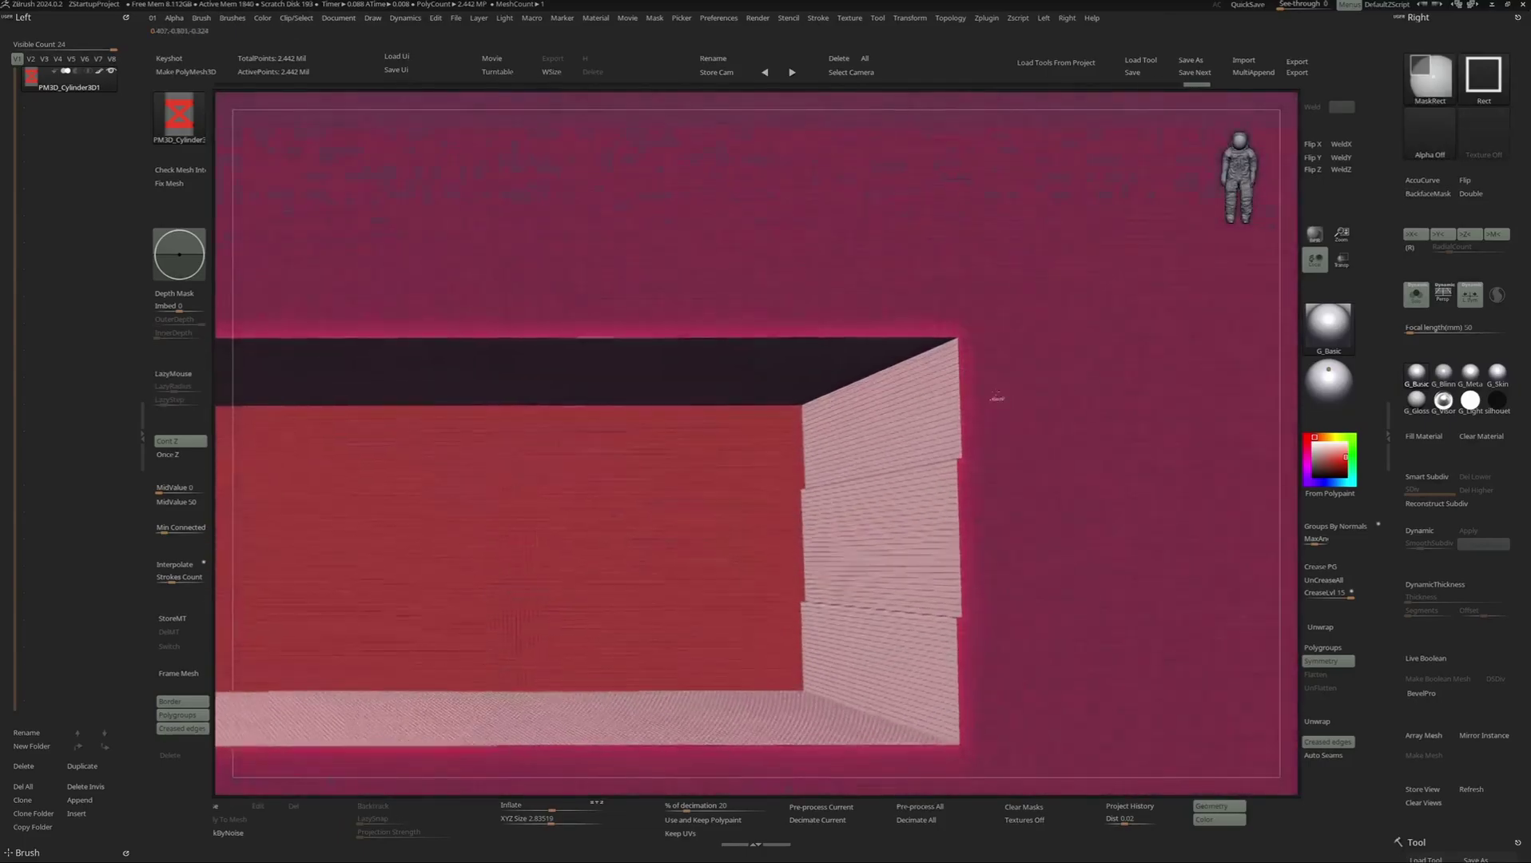
key(4)
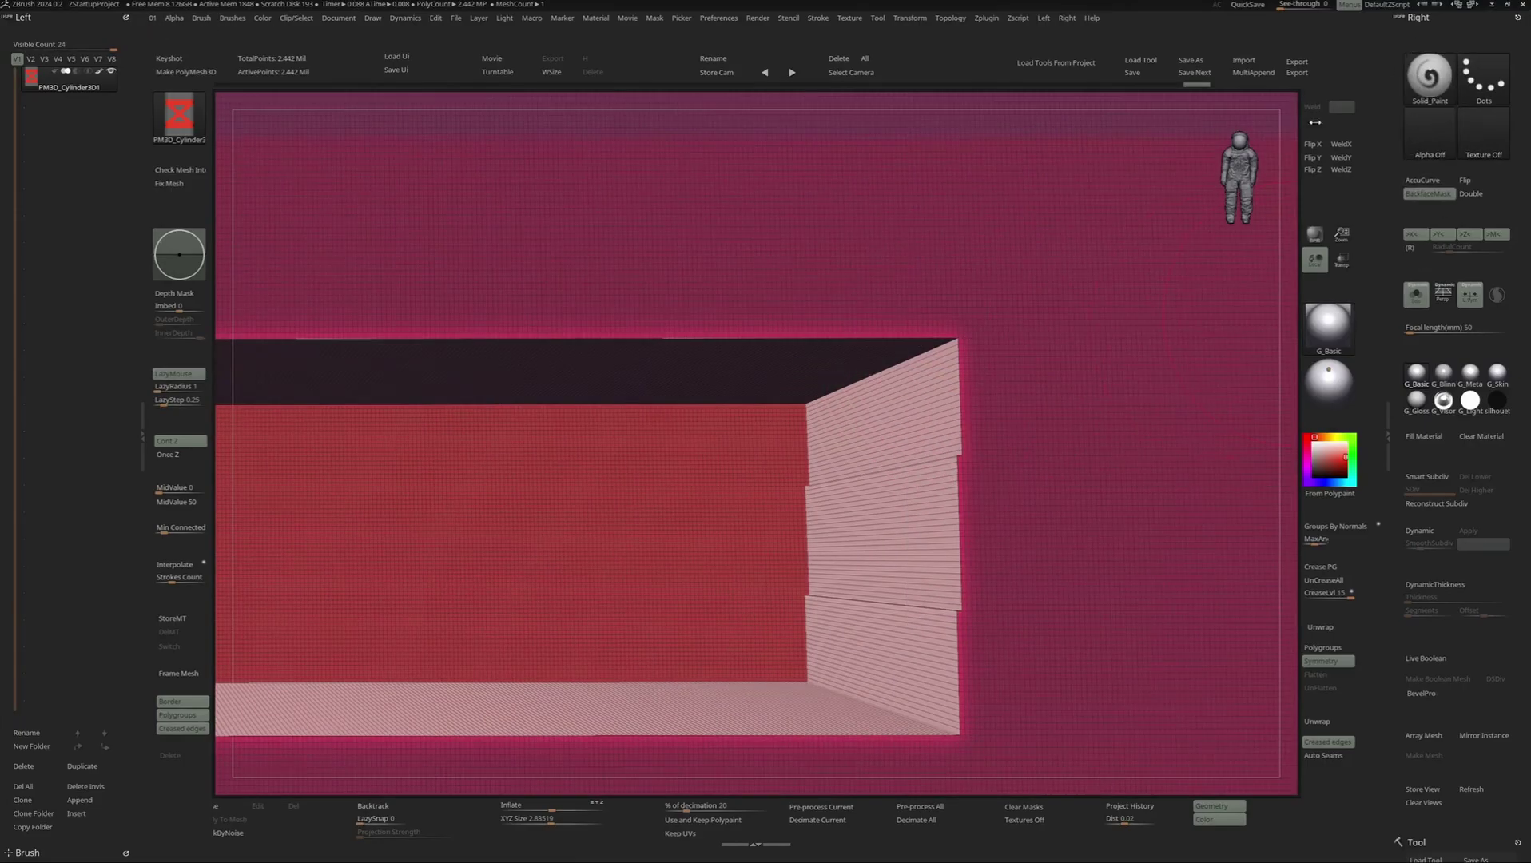
mouse_move(1014, 398)
ctrl+right_down()
mouse_move(1060, 355)
mouse_move(1031, 388)
ctrl+right_up()
key(4)
key(shift+f)
ctrl+drag(1031, 388, 1047, 400)
- Mask a rectangular border around the front pocket together with the side slots, unmasking the areas between them
mouse_move(979, 397)
right_down()
mouse_move(1005, 389)
mouse_move(928, 400)
mouse_move(940, 396)
right_up()
ctrl+drag(564, 380, 1050, 426)
ctrl+alt+drag(543, 319, 630, 501)
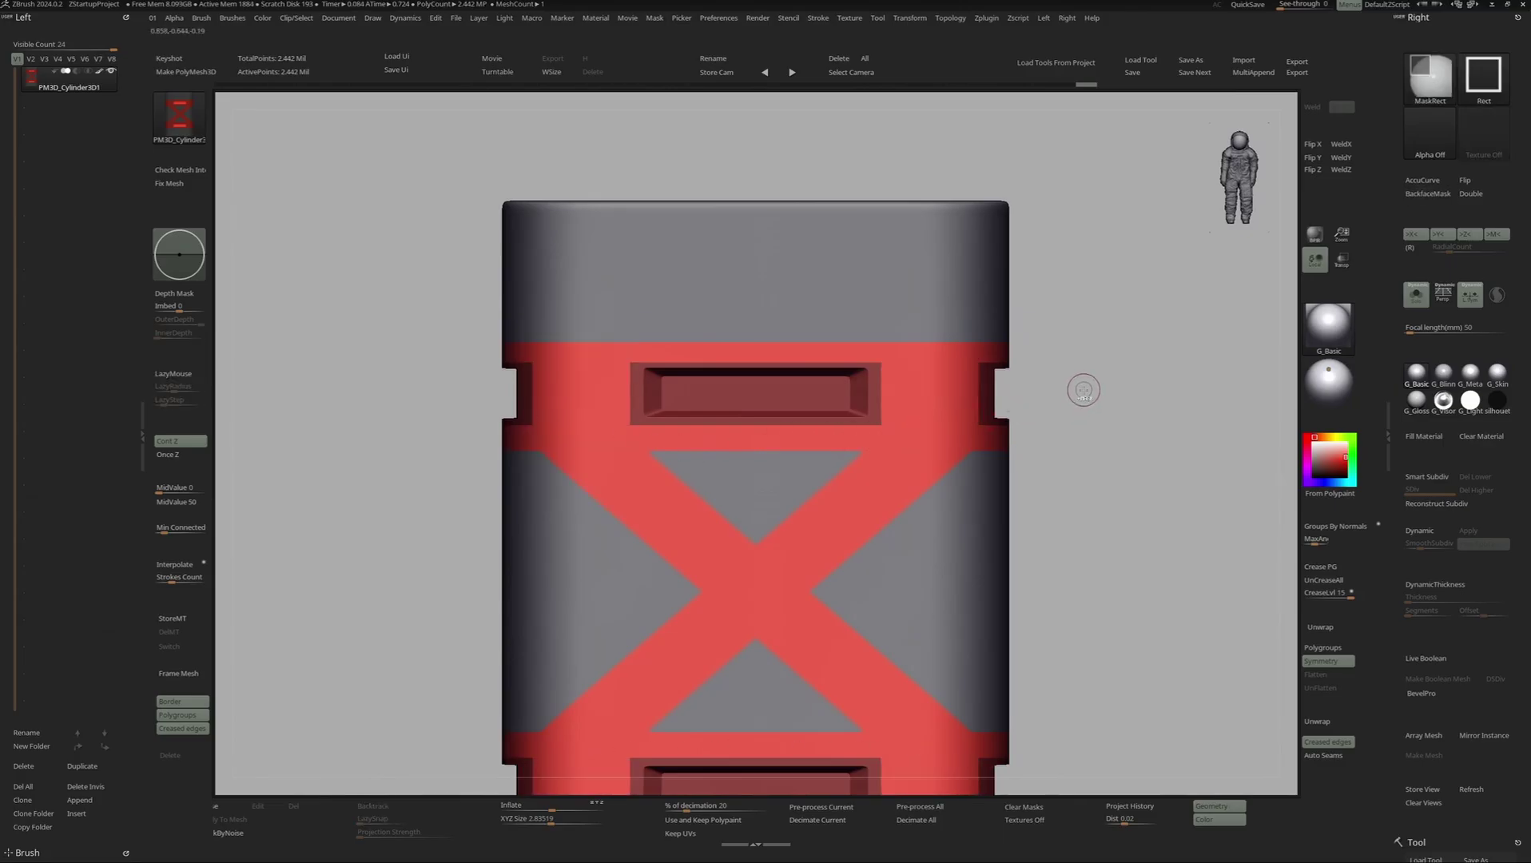
- Round the corners of the pocket and slot masks with Apply Round Corners To Mask
ctrl+right_drag(901, 398, 895, 413)
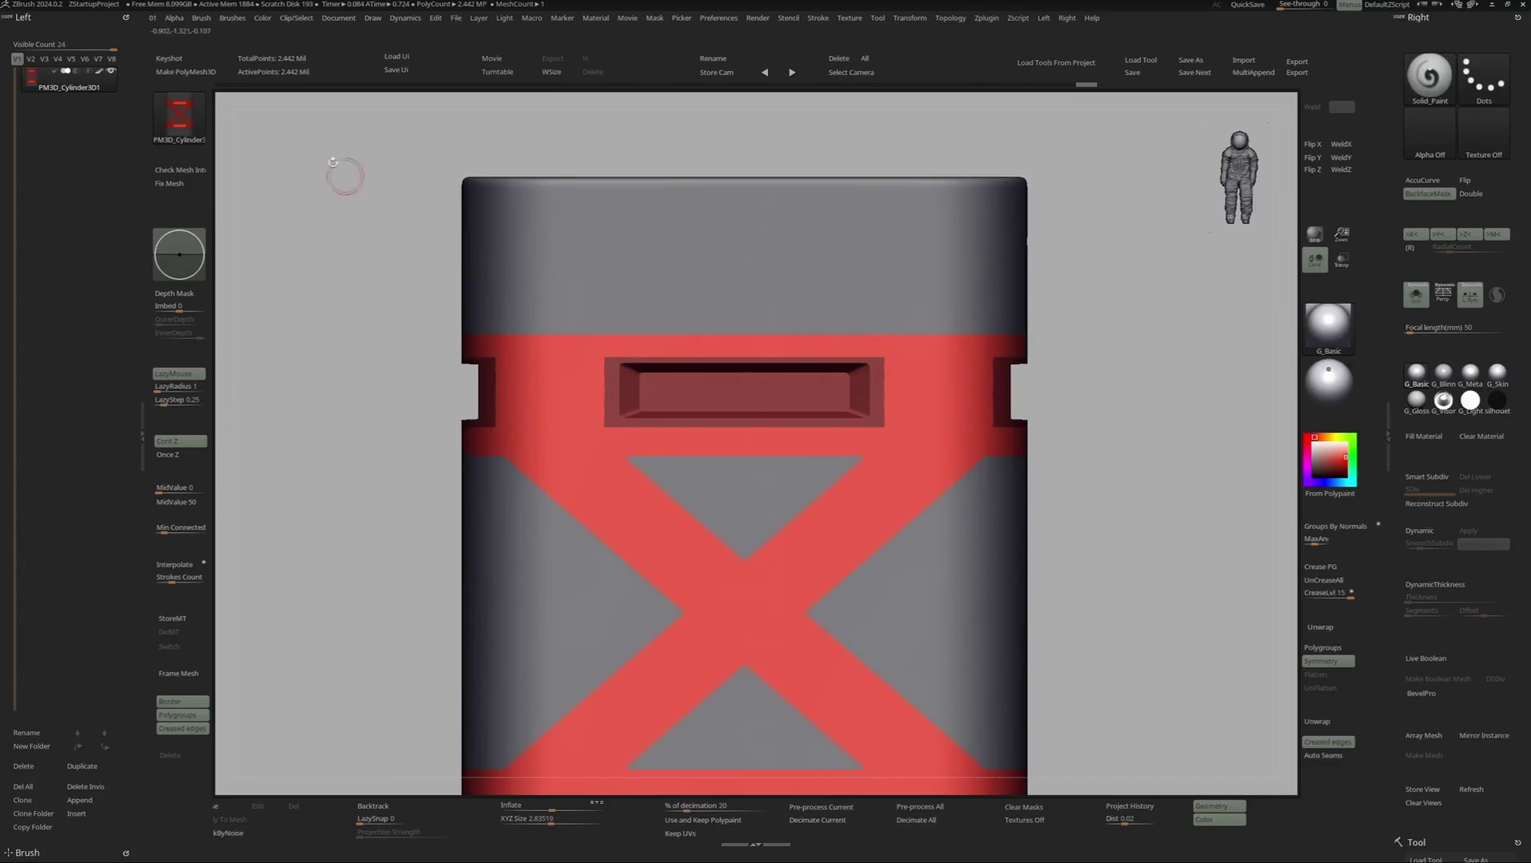
click(531, 20)
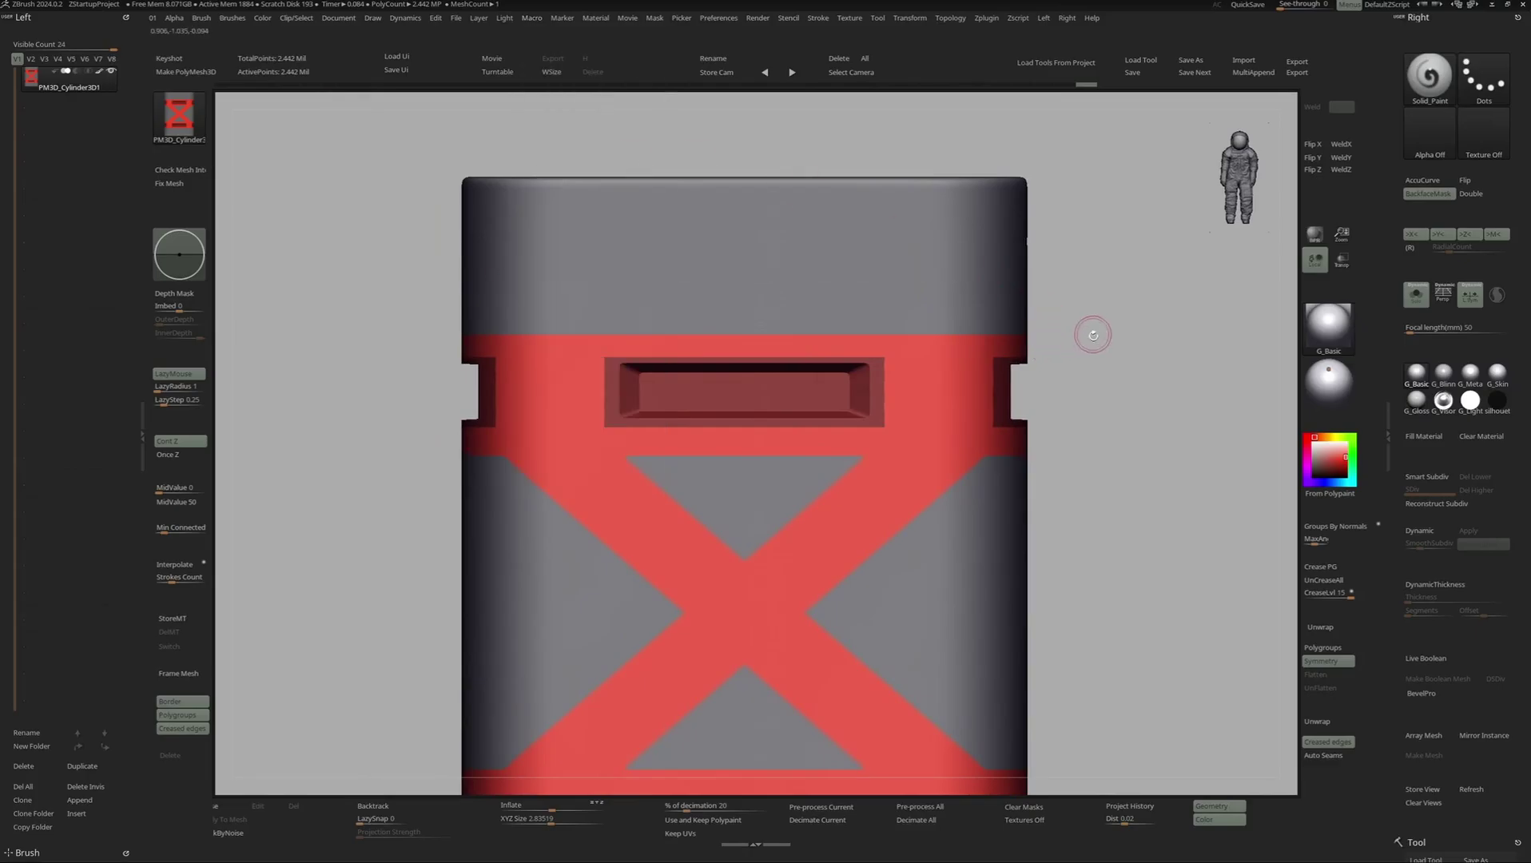
key(3)
key(4)
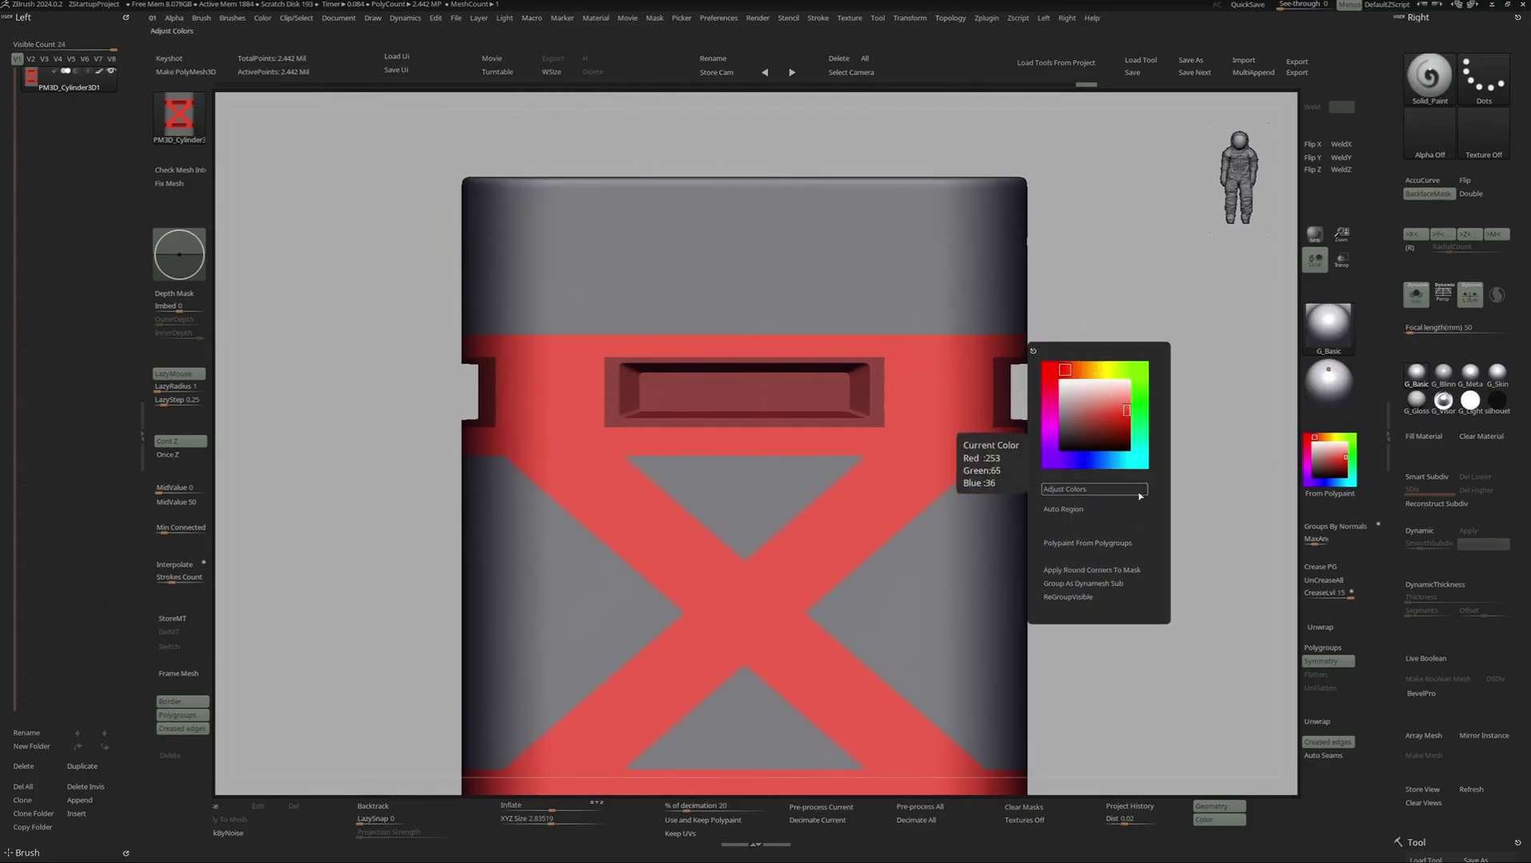
click(1081, 570)
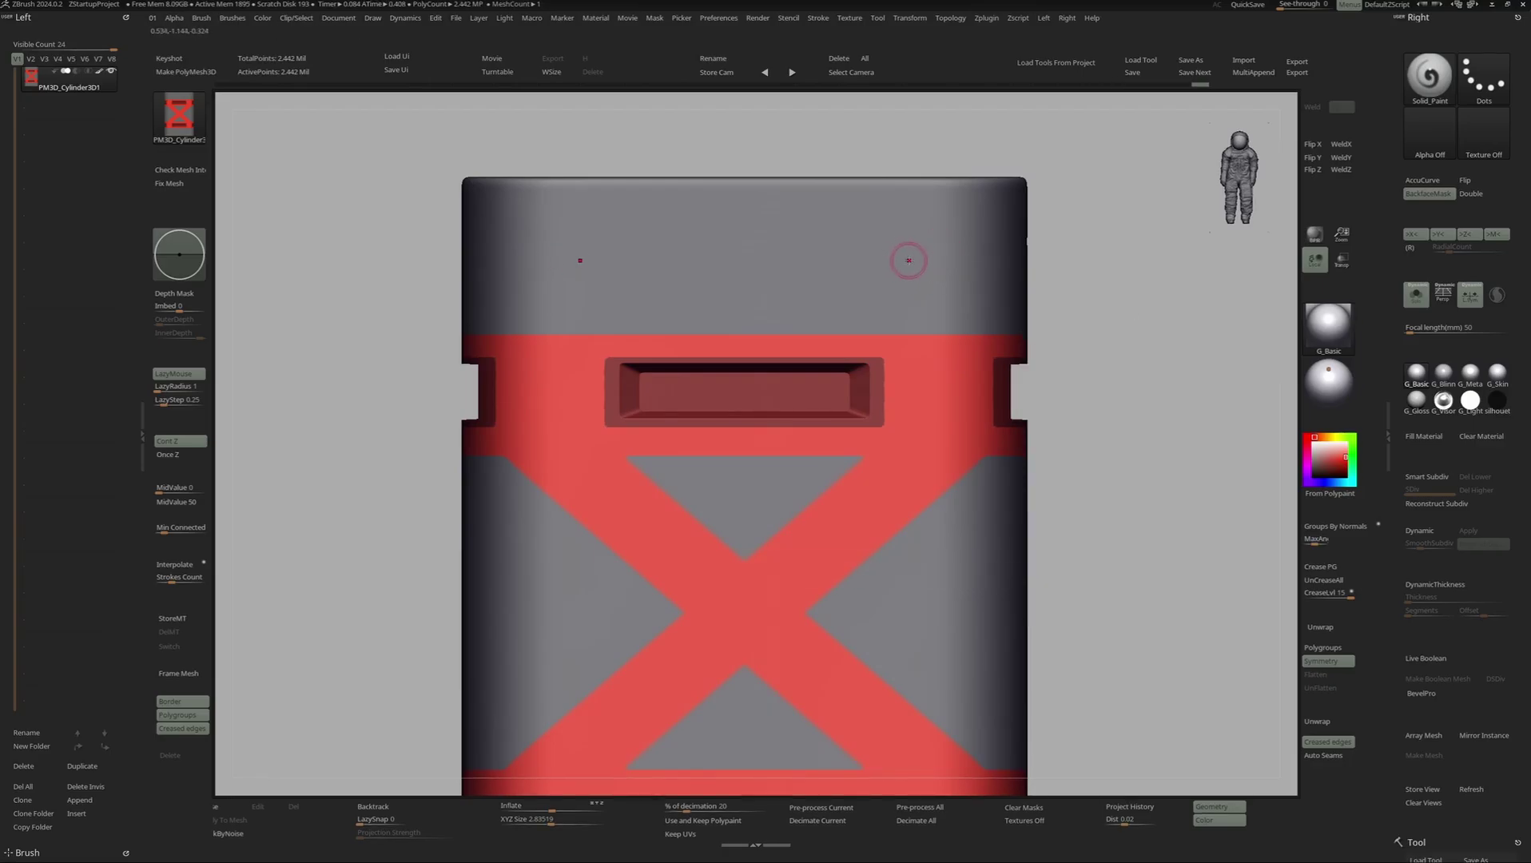
- Sample the body's grey colour, invert the mask, fill the pocket and slot areas with grey and clear the mask
key(c)
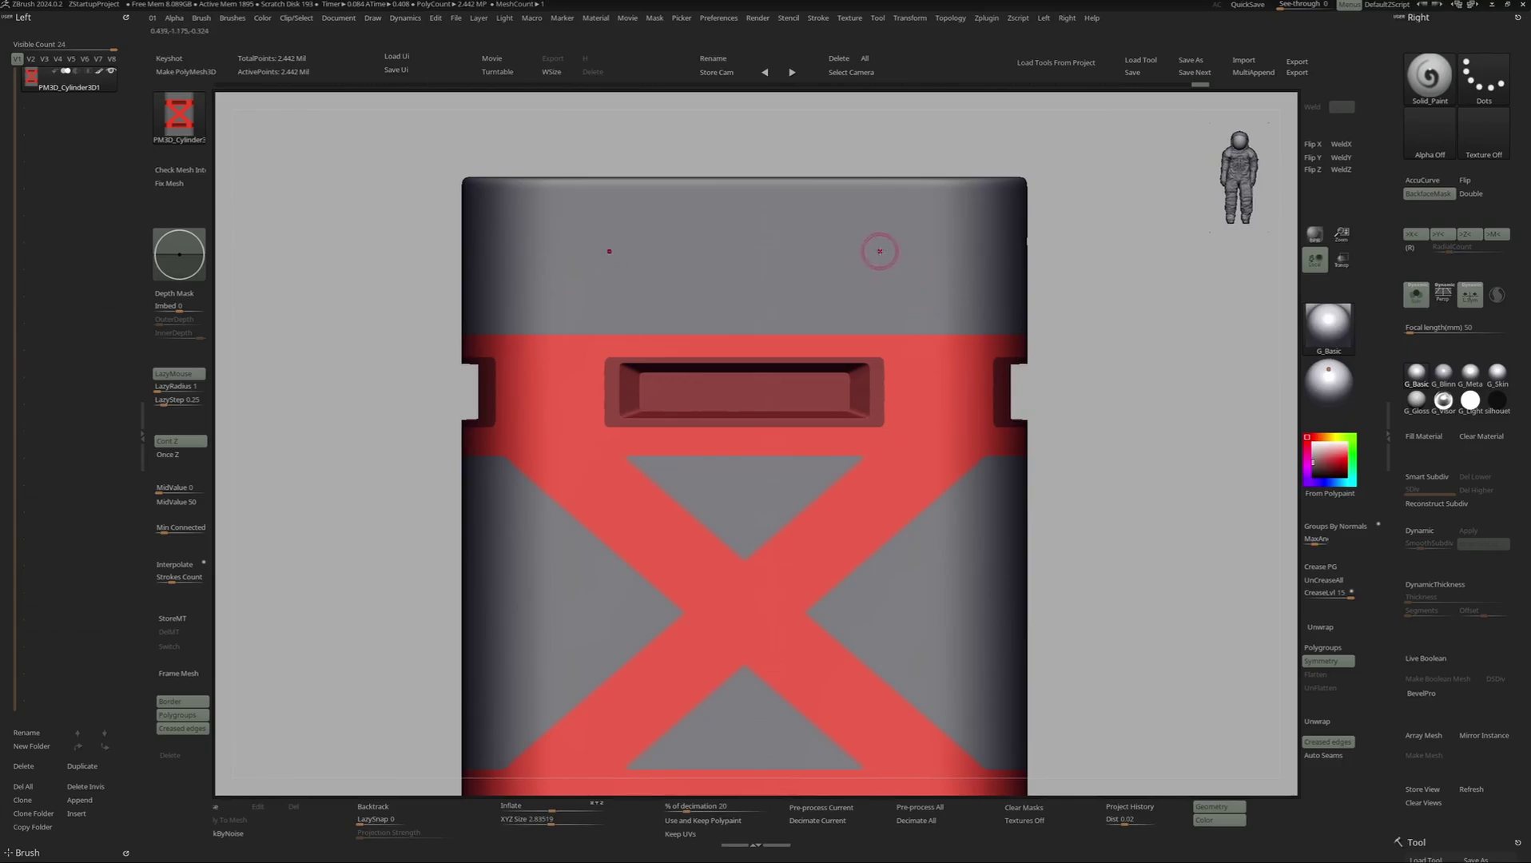
key(ctrl)
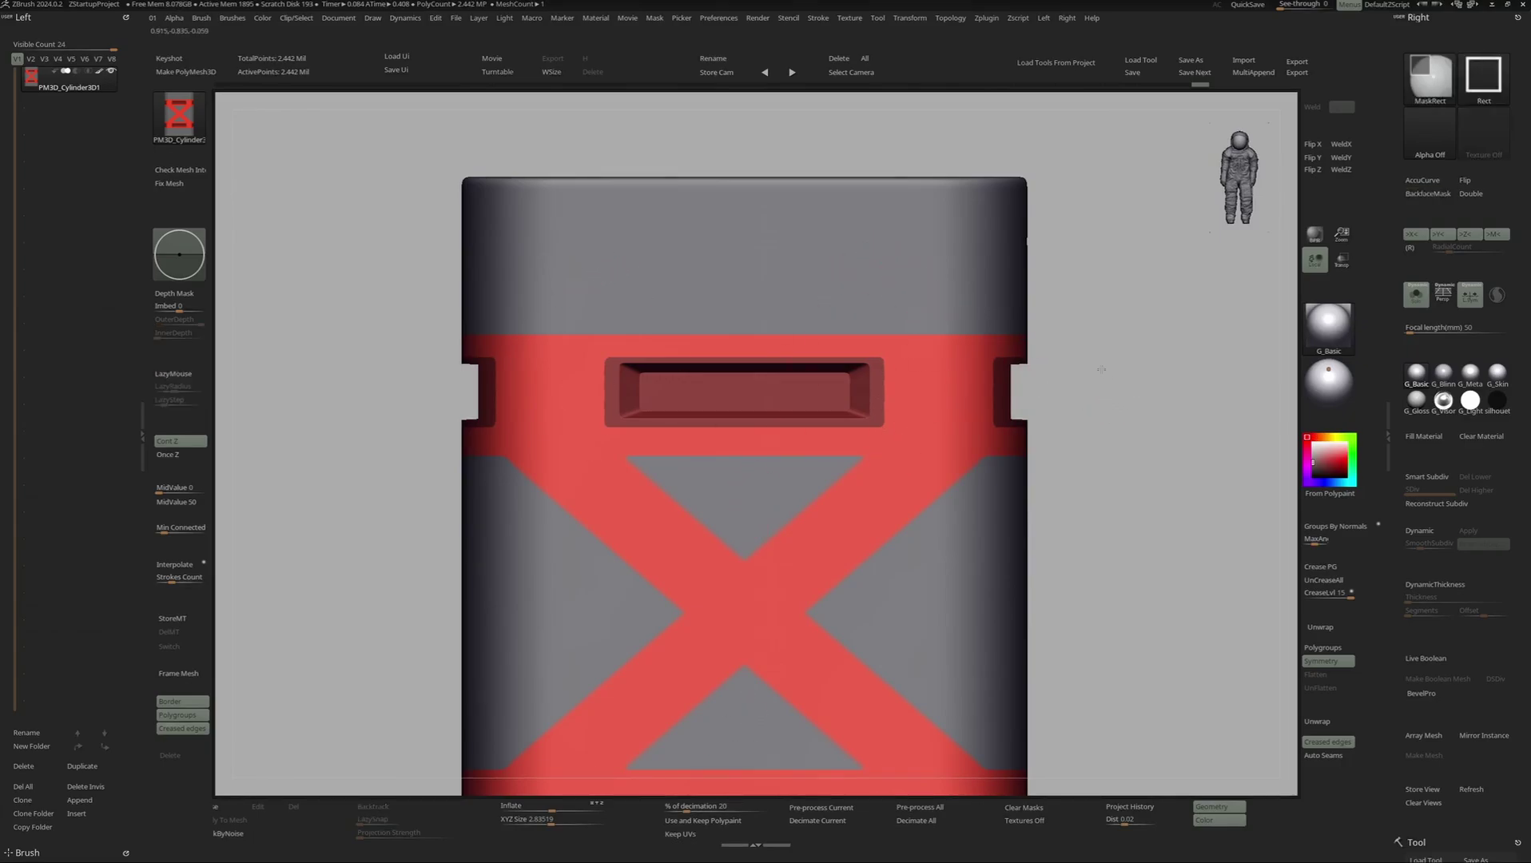
ctrl+click(1101, 373)
drag(1138, 383, 1062, 399)
key(ctrl+f)
drag(1038, 382, 895, 377)
mouse_move(479, 342)
ctrl+mouse_down()
mouse_move(789, 378)
mouse_move(1041, 364)
mouse_move(773, 352)
ctrl+mouse_up()
ctrl+click(1054, 364)
ctrl+drag(1080, 314, 1039, 344)
- Center the gizmo on the unmasked mesh and stretch the whole body slightly along its height
ctrl+right_drag(1039, 344, 951, 404)
ctrl+right_drag(951, 404, 755, 425)
mouse_move(513, 416)
ctrl+mouse_down()
mouse_move(580, 441)
mouse_move(547, 419)
ctrl+mouse_up()
key(w)
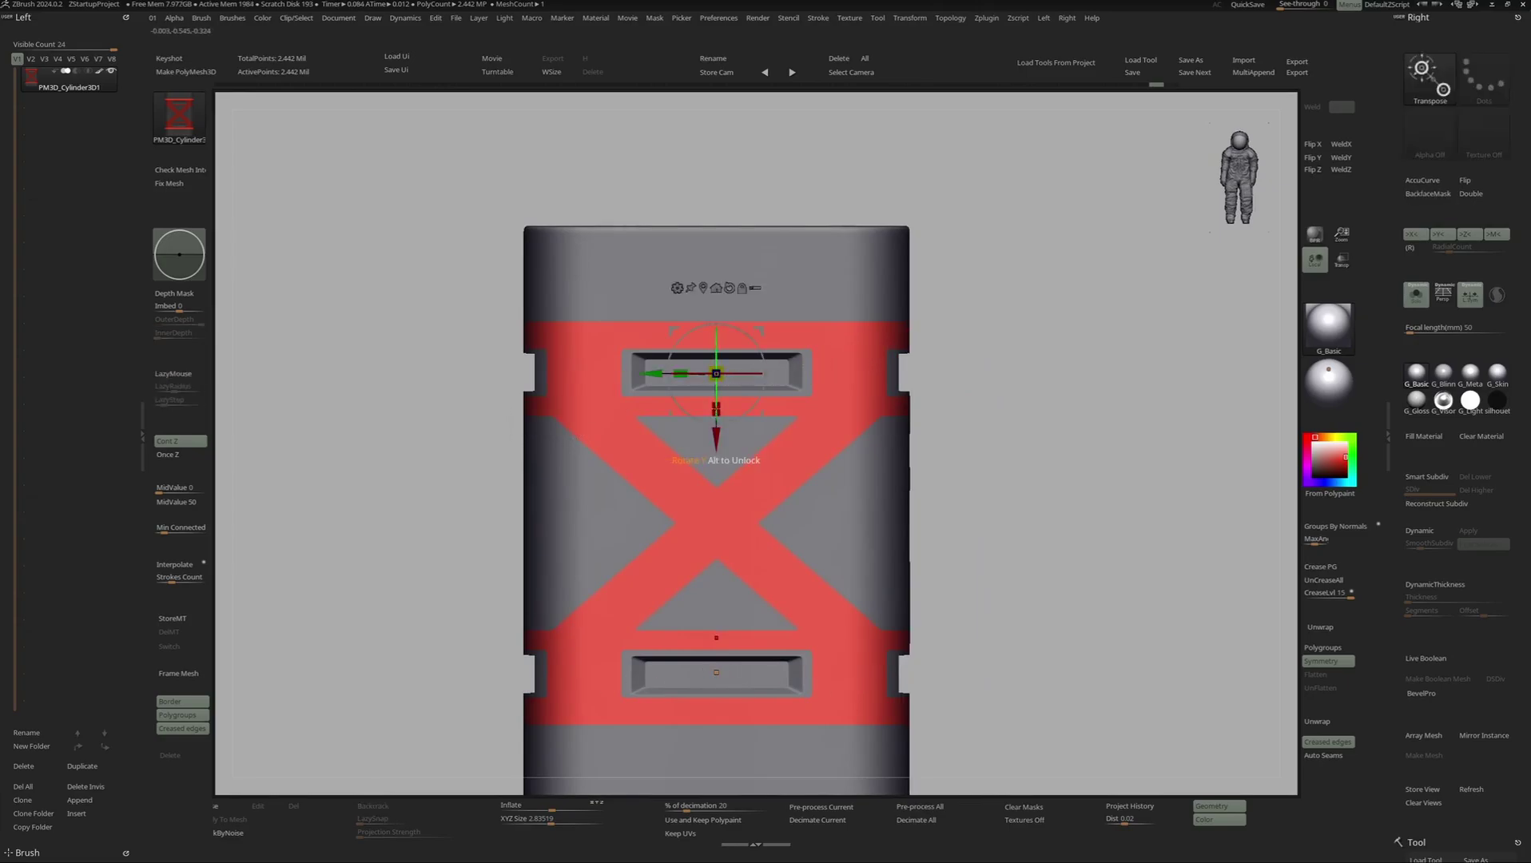
click(704, 290)
alt+right_drag(739, 559, 739, 510)
drag(716, 512, 715, 527)
key(q)
- Mask a strip across the upper band, invert the mask and fill the unmasked area with red
ctrl+drag(520, 371, 595, 399)
mouse_move(510, 358)
ctrl+mouse_down()
mouse_move(581, 382)
mouse_move(959, 390)
mouse_move(960, 362)
ctrl+mouse_up()
ctrl+click(958, 350)
key(ctrl+f)
ctrl+right_drag(960, 362, 895, 370)
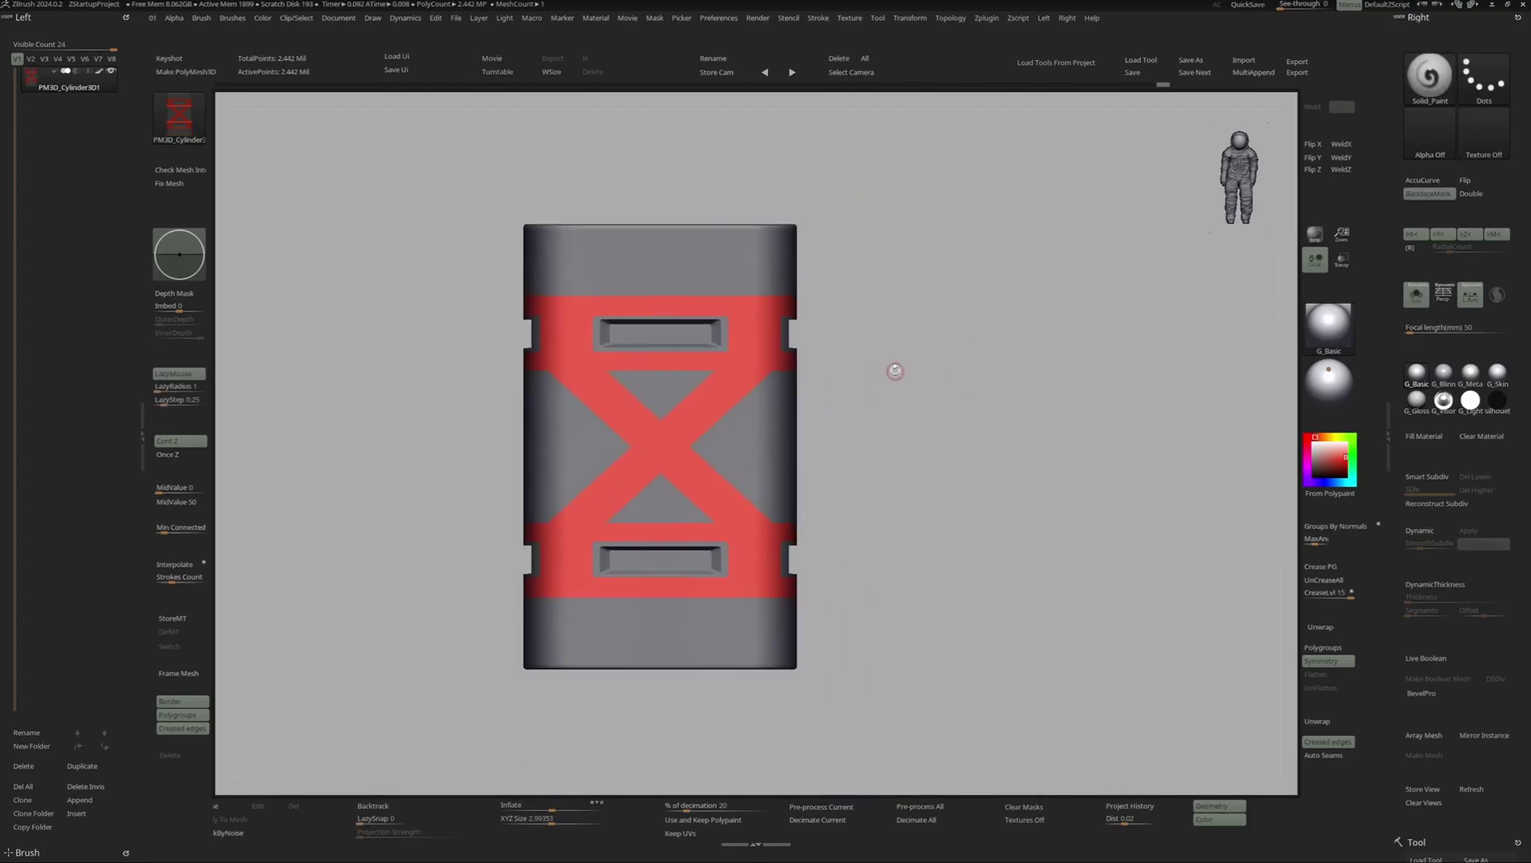
- Create polygroups from the polypaint, isolate the red strap group to check it and show the whole mesh again
mouse_move(786, 410)
right_down()
mouse_move(762, 381)
mouse_move(839, 350)
mouse_move(772, 375)
right_up()
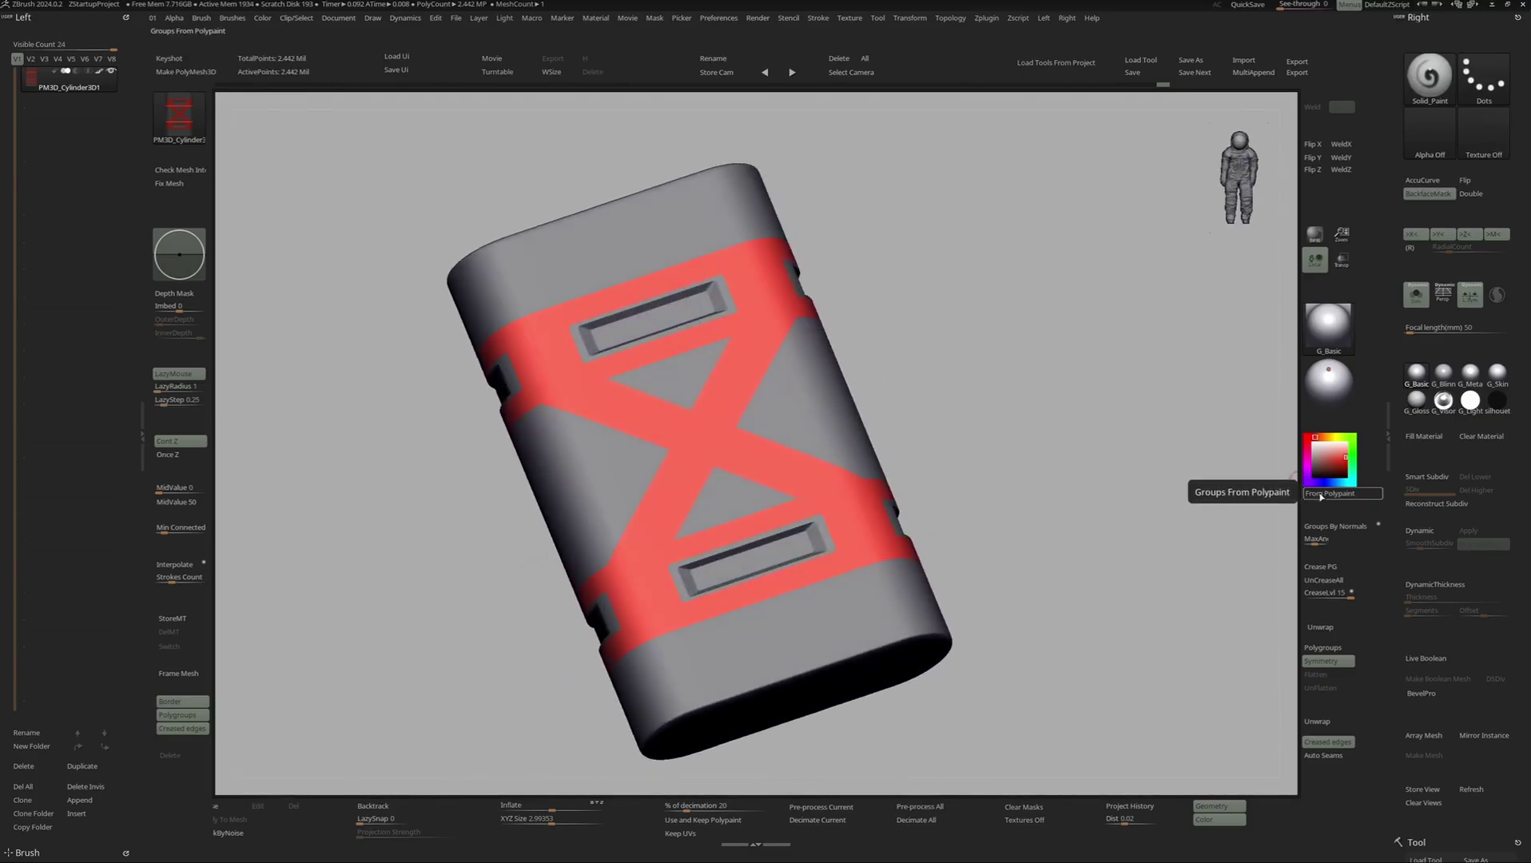
click(1321, 494)
click(1419, 17)
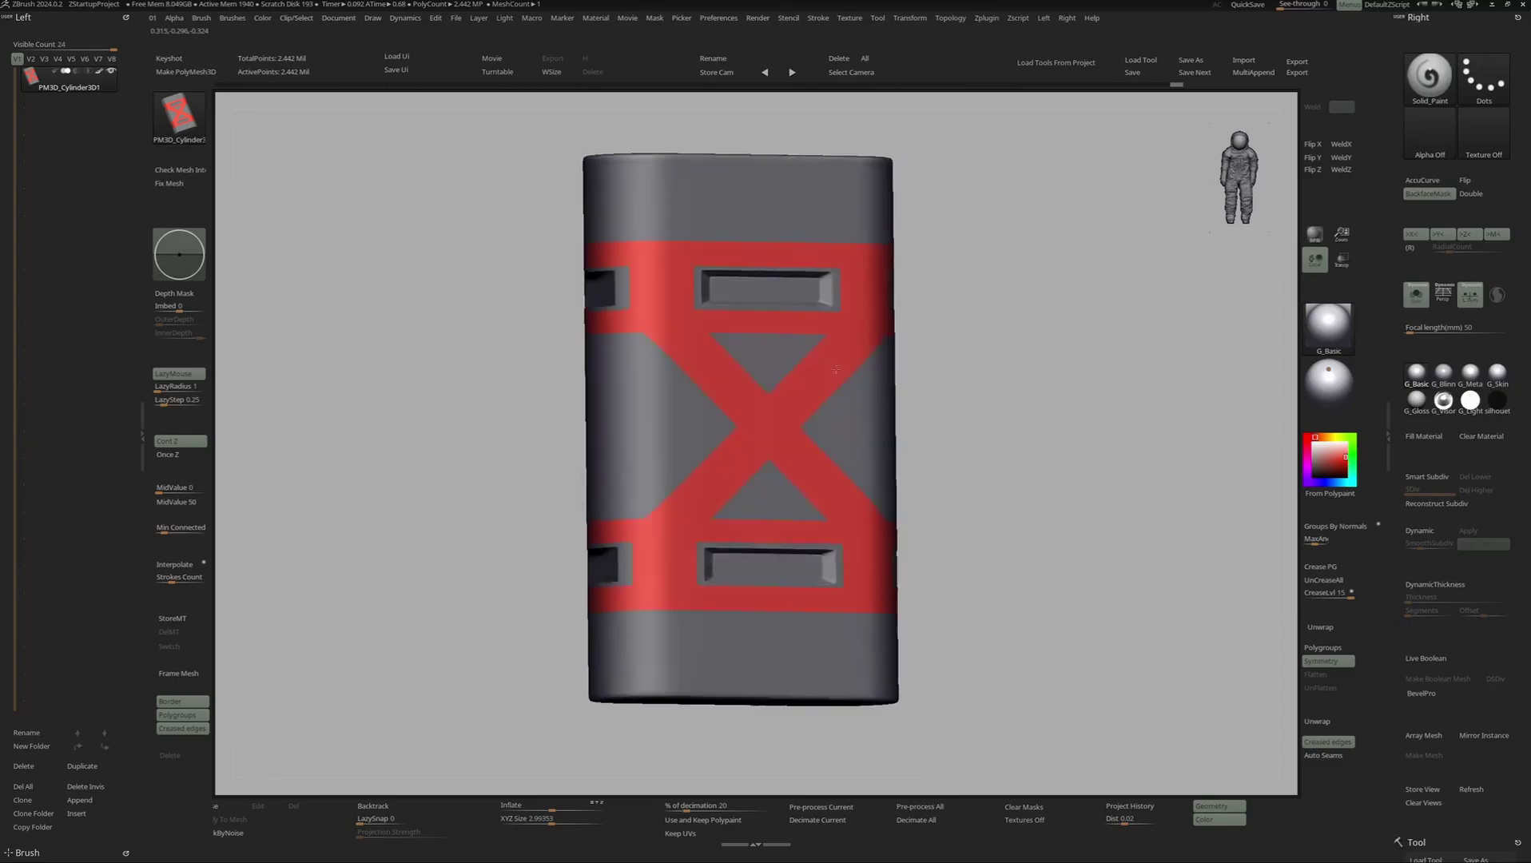
ctrl+shift+click(841, 346)
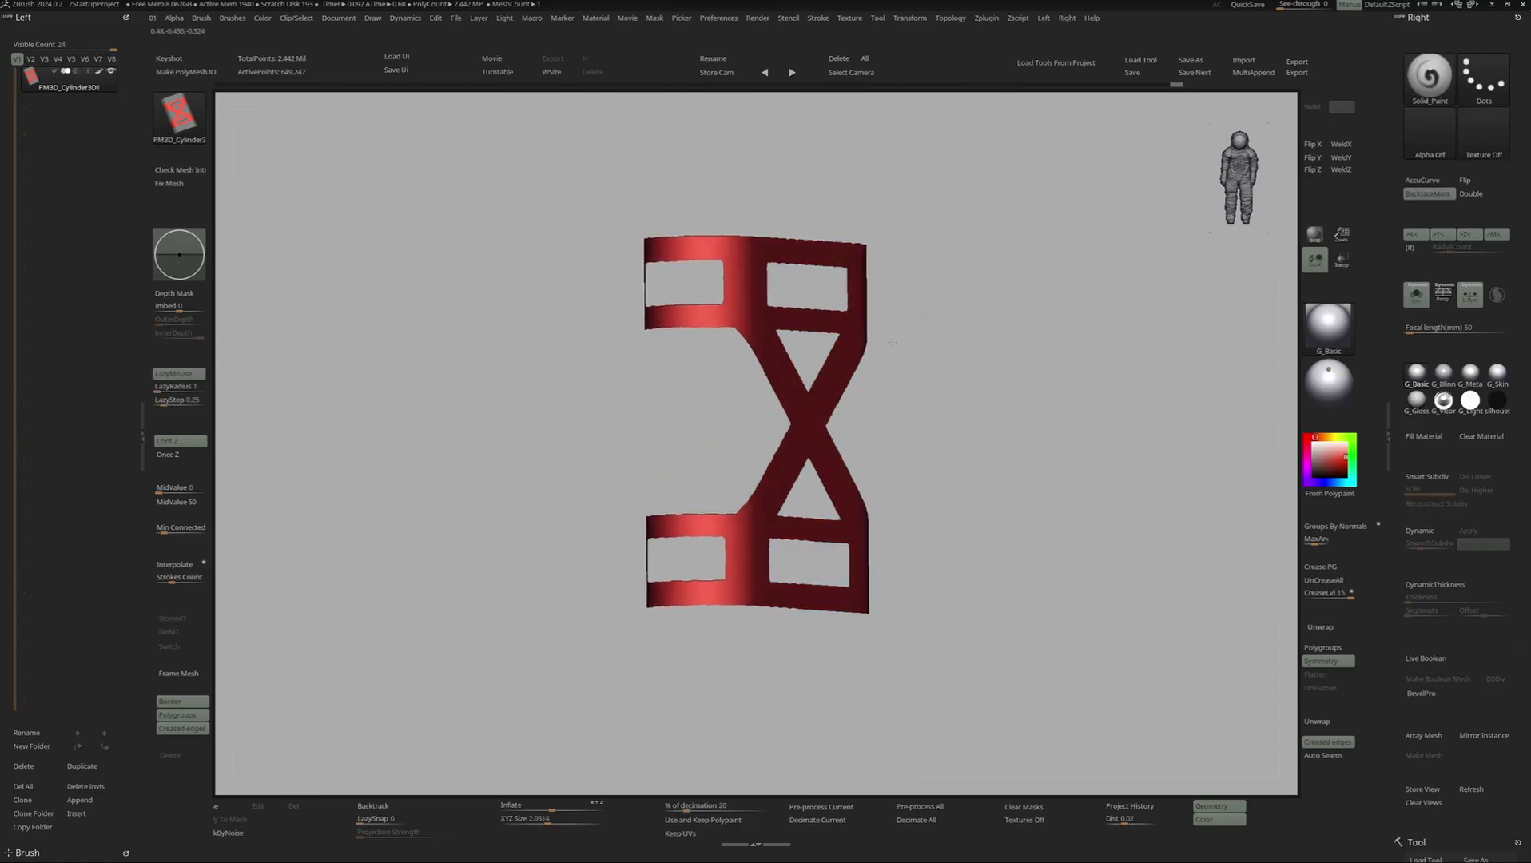
ctrl+shift+click(951, 324)
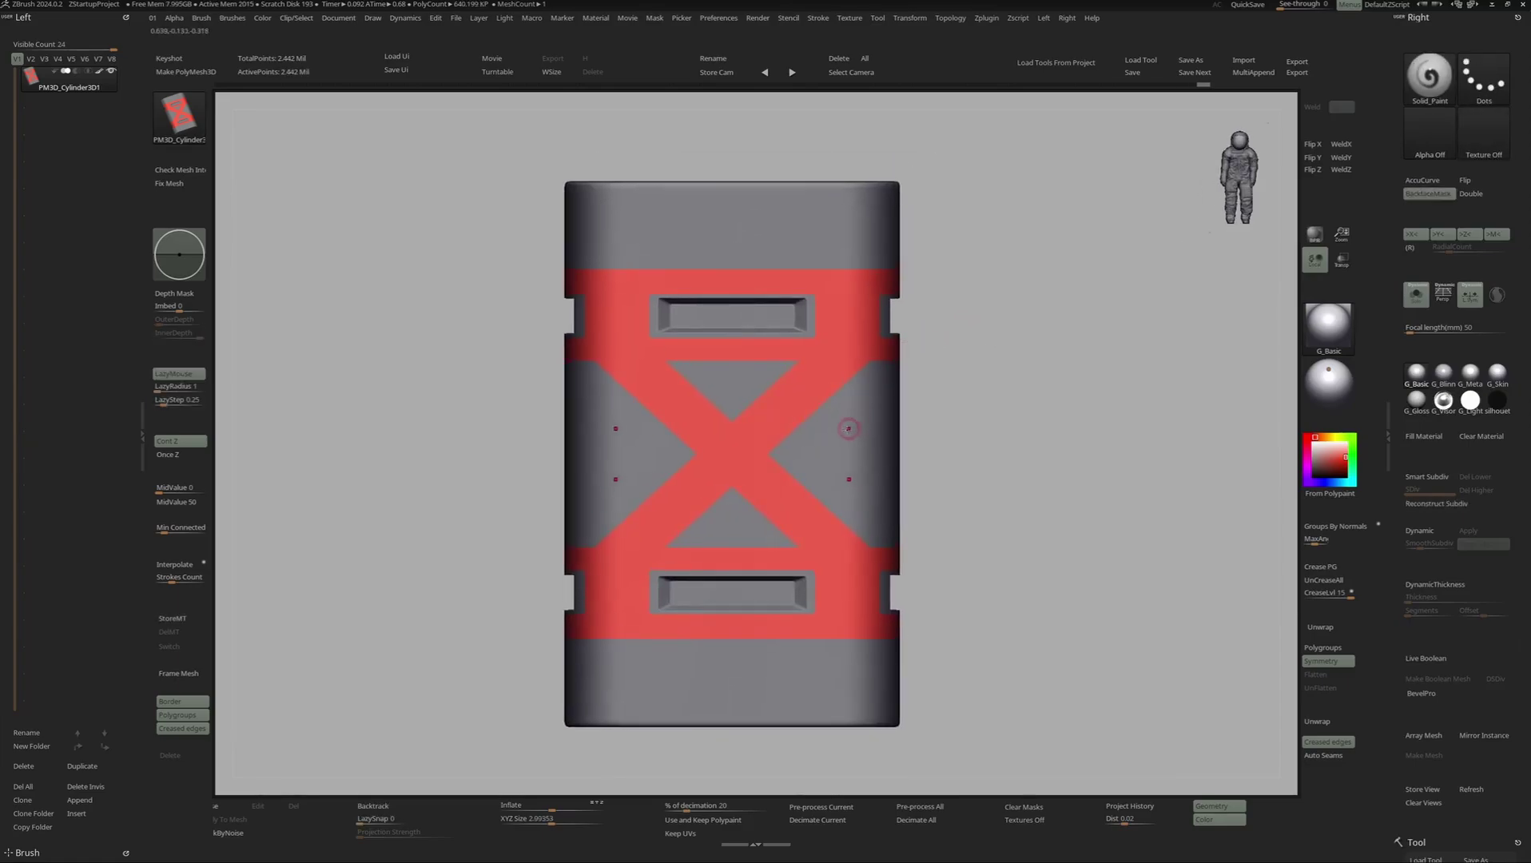
- Sample the body's grey colour, fill the entire mesh with it and duplicate the subtool
key(c)
key(ctrl+shift+f)
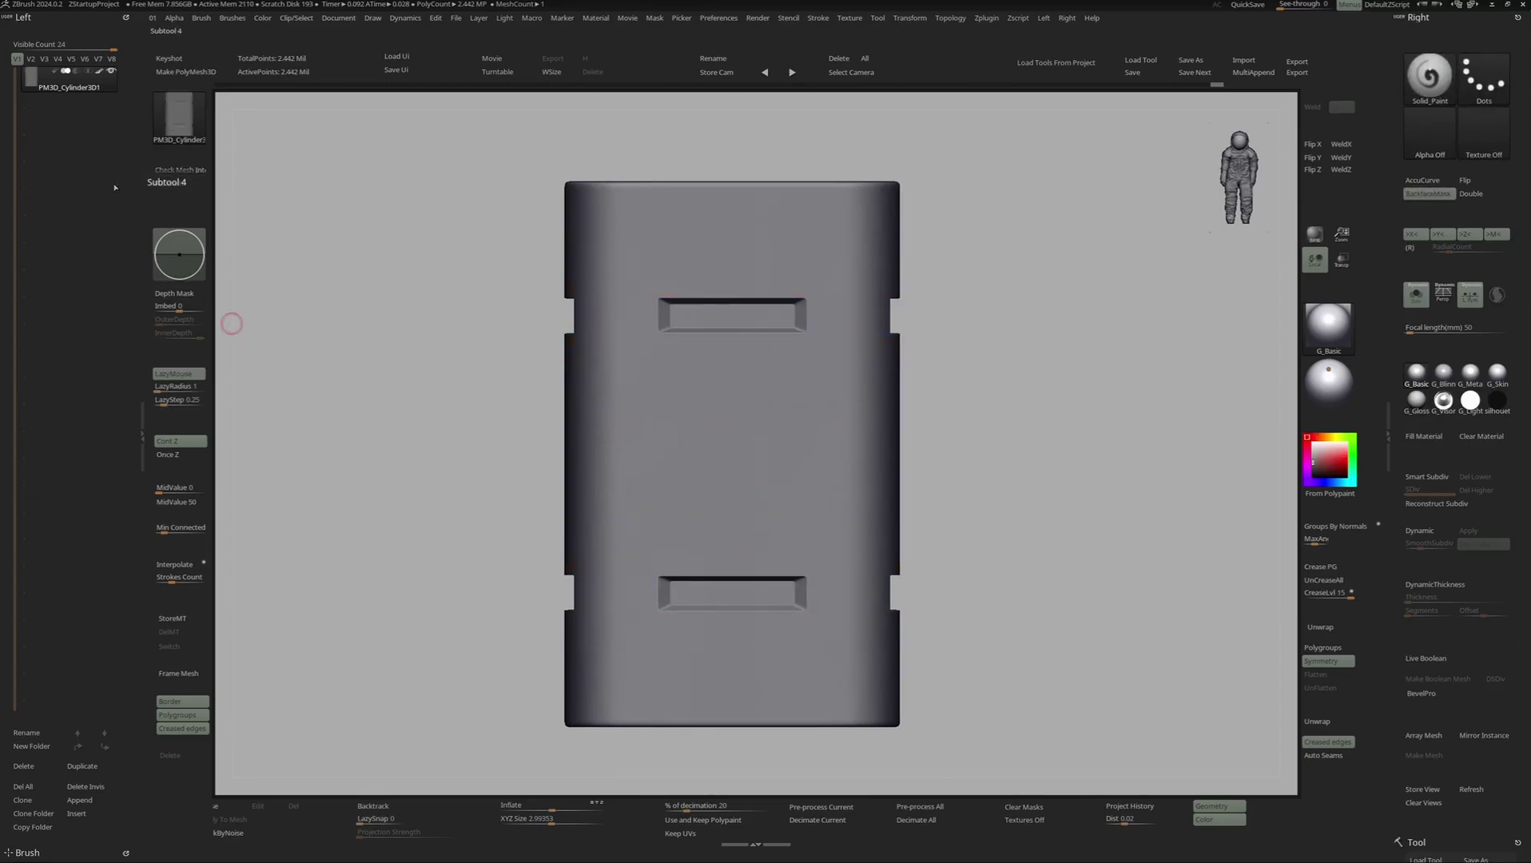
key(ctrl+shift+d)
- Mark the duplicate's current undo history state as the source for history projection
right_drag(640, 366, 795, 365)
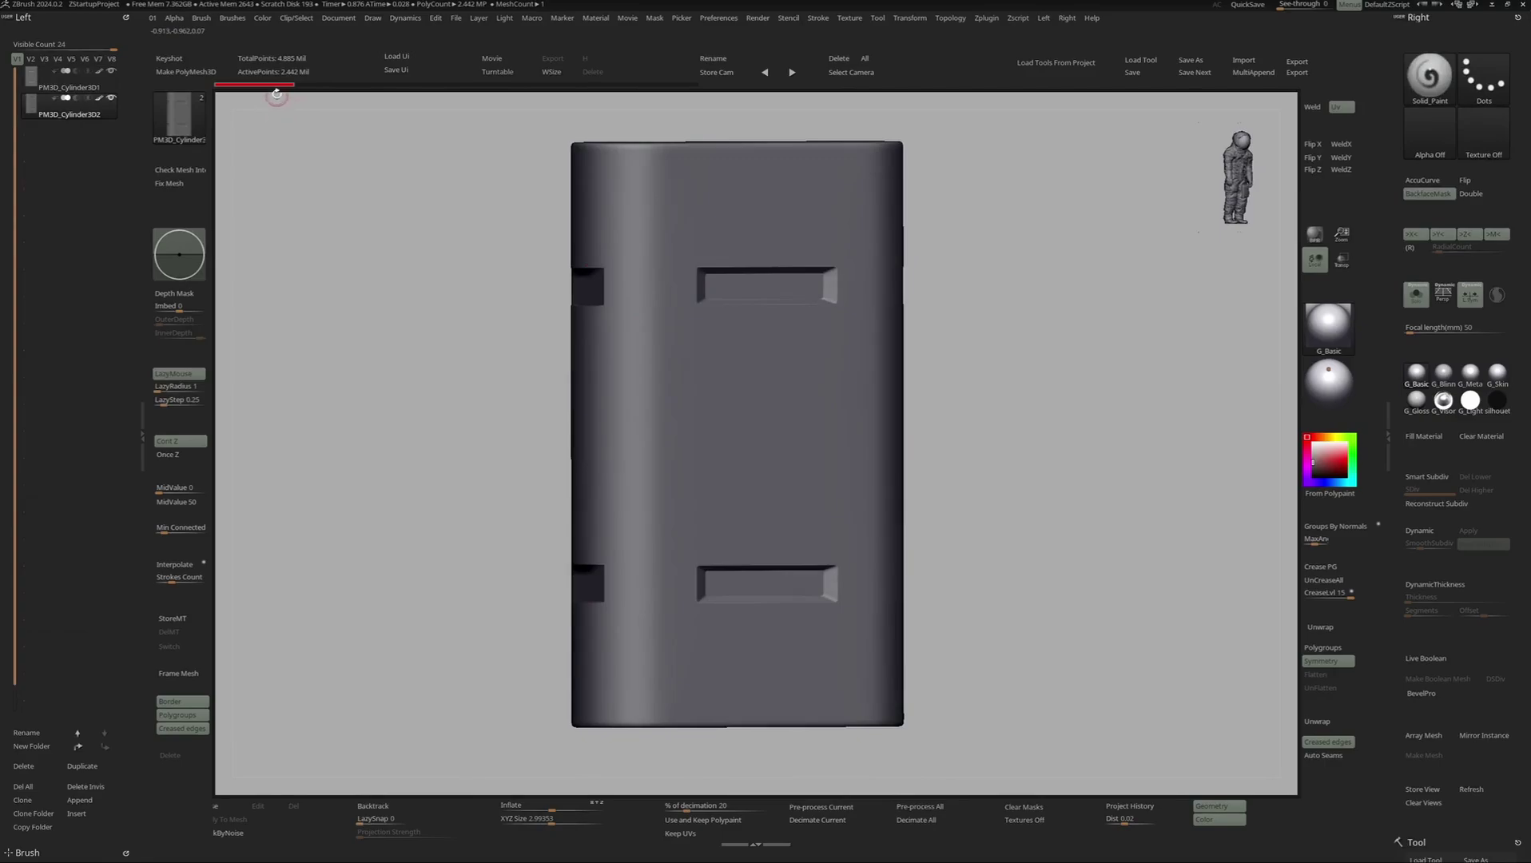
key(ctrl)
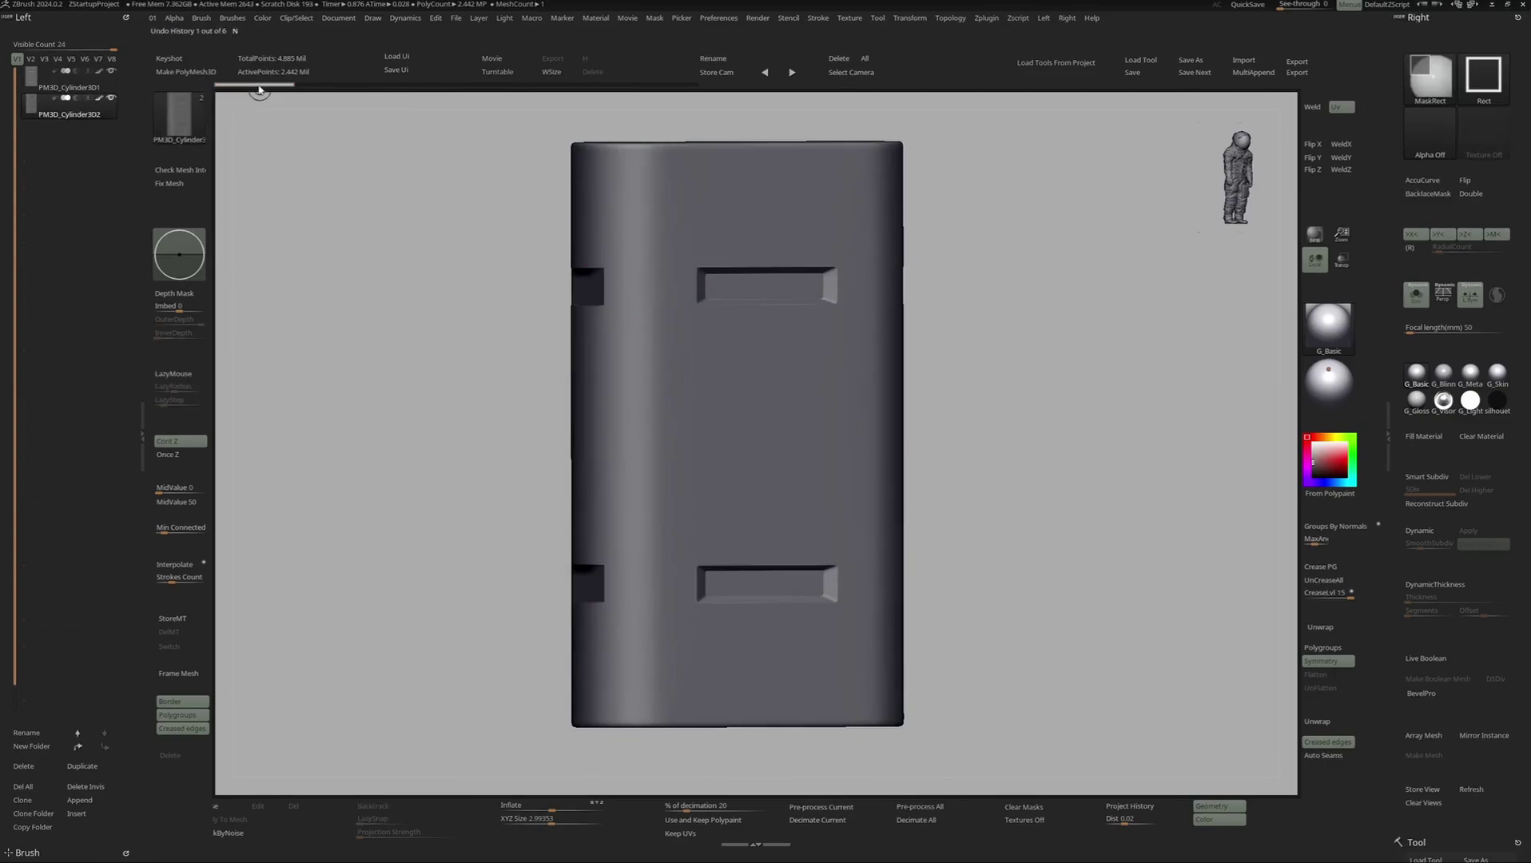
mouse_move(262, 89)
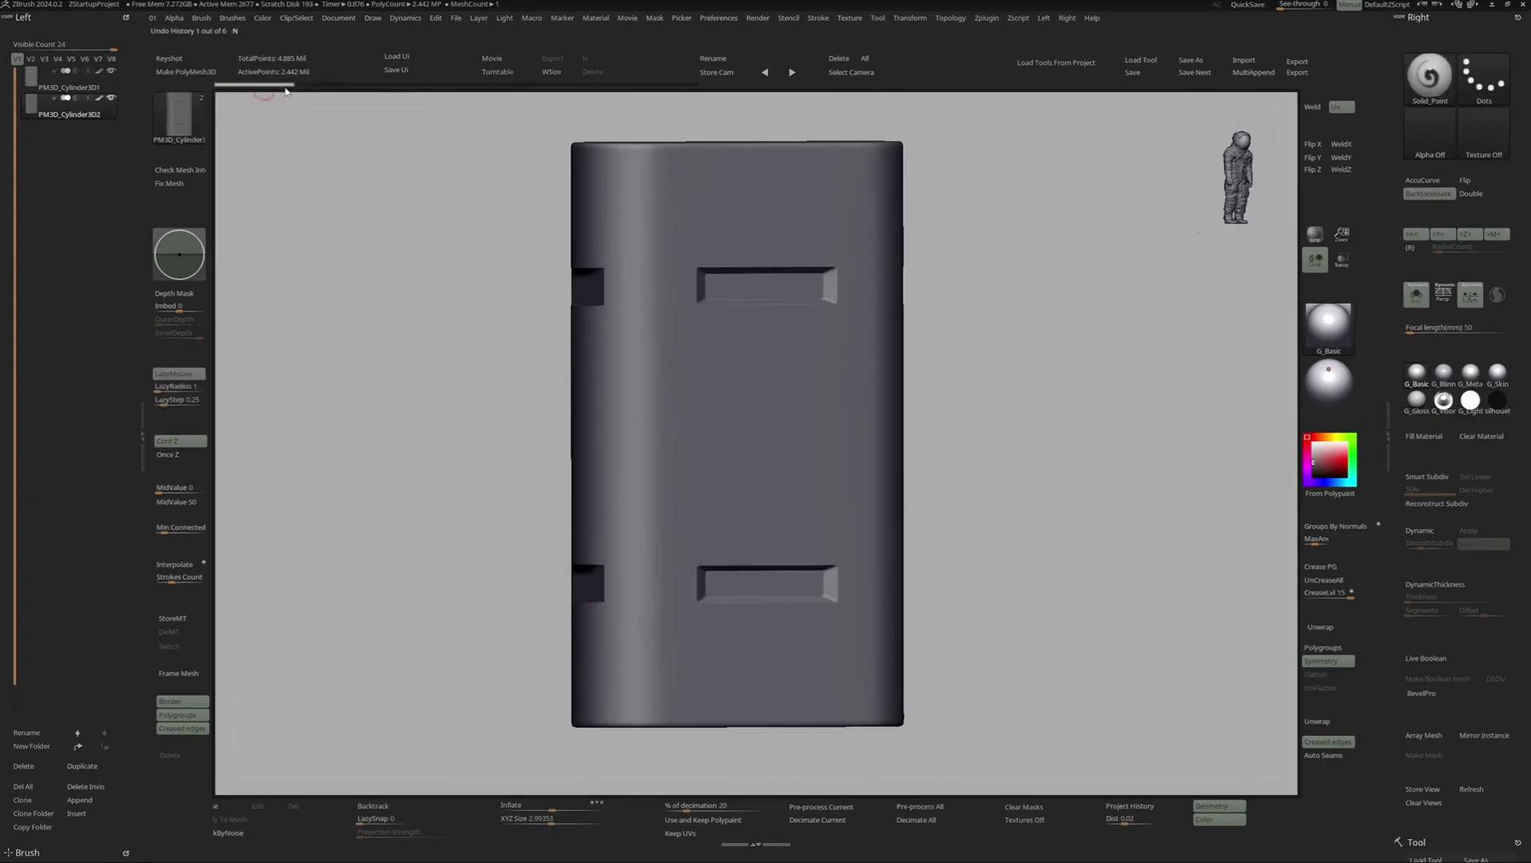
- Isolate the strap polygroup on the duplicate and smooth its jagged borders with Polish By Features
mouse_move(838, 352)
right_down()
mouse_move(828, 368)
mouse_move(845, 366)
mouse_move(786, 429)
mouse_move(809, 273)
mouse_move(840, 314)
mouse_move(881, 311)
mouse_move(883, 336)
mouse_move(944, 317)
mouse_move(980, 356)
right_up()
key(ctrl+shift)
ctrl+shift+click(822, 297)
key(t)
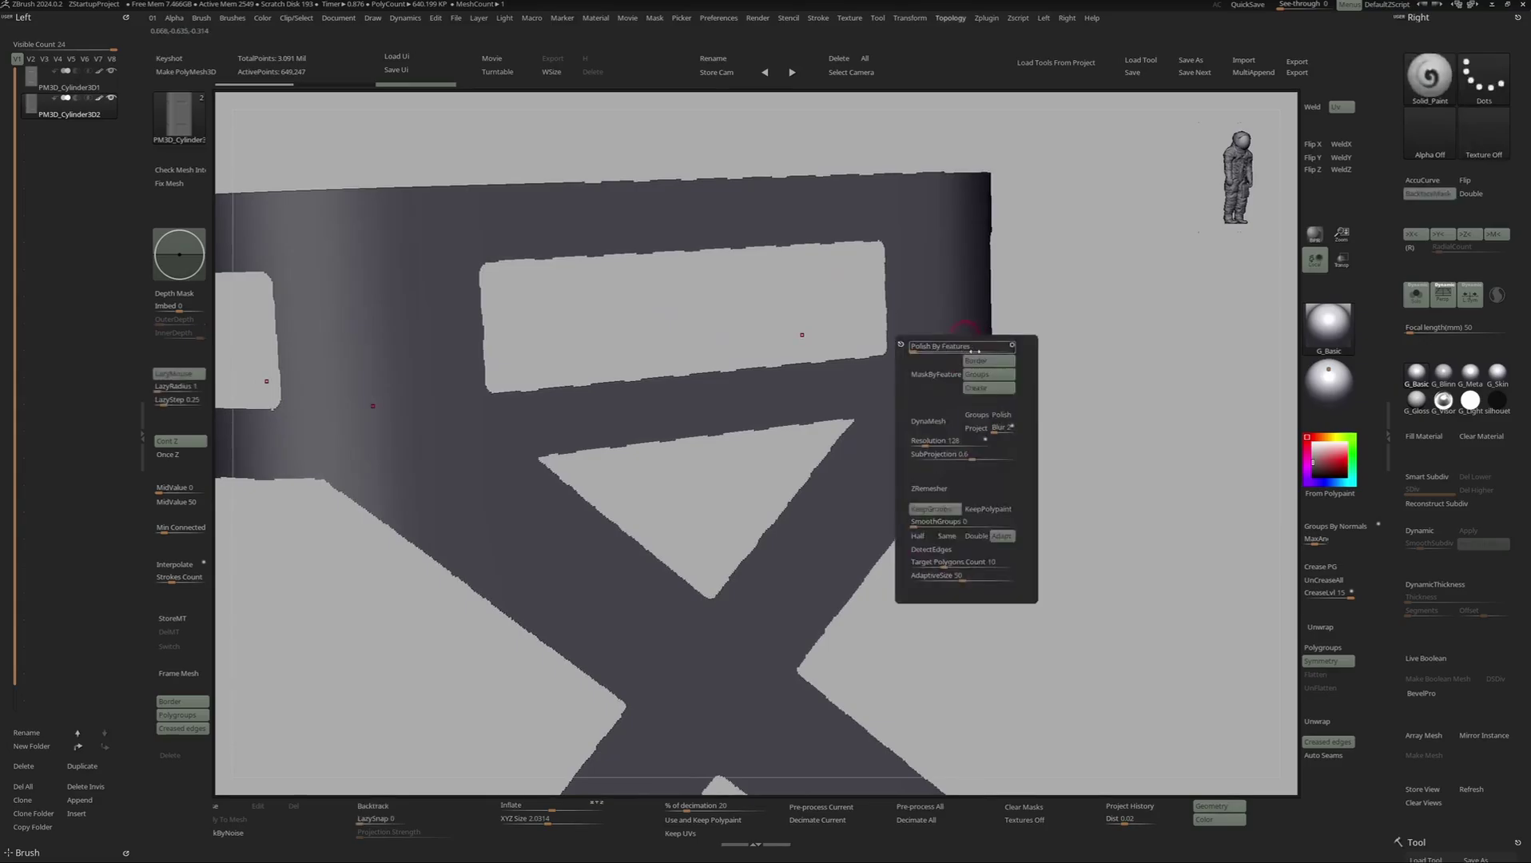
drag(971, 350, 995, 344)
key(t)
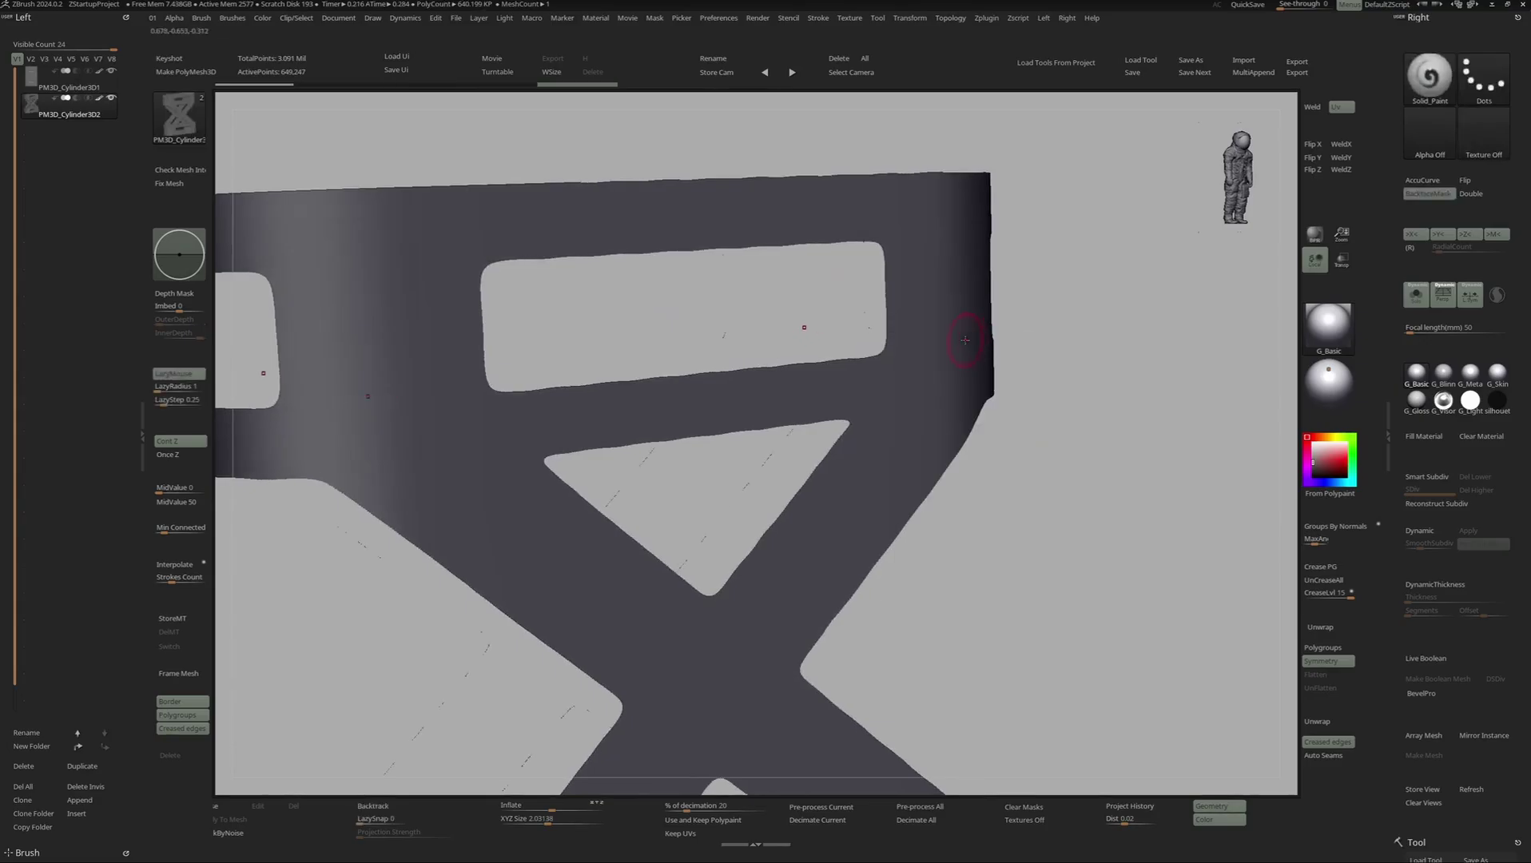
- Show the wireframe, turn off KeepGroups and ZRemesh the isolated strap with the Half option
key(t)
key(shift+f)
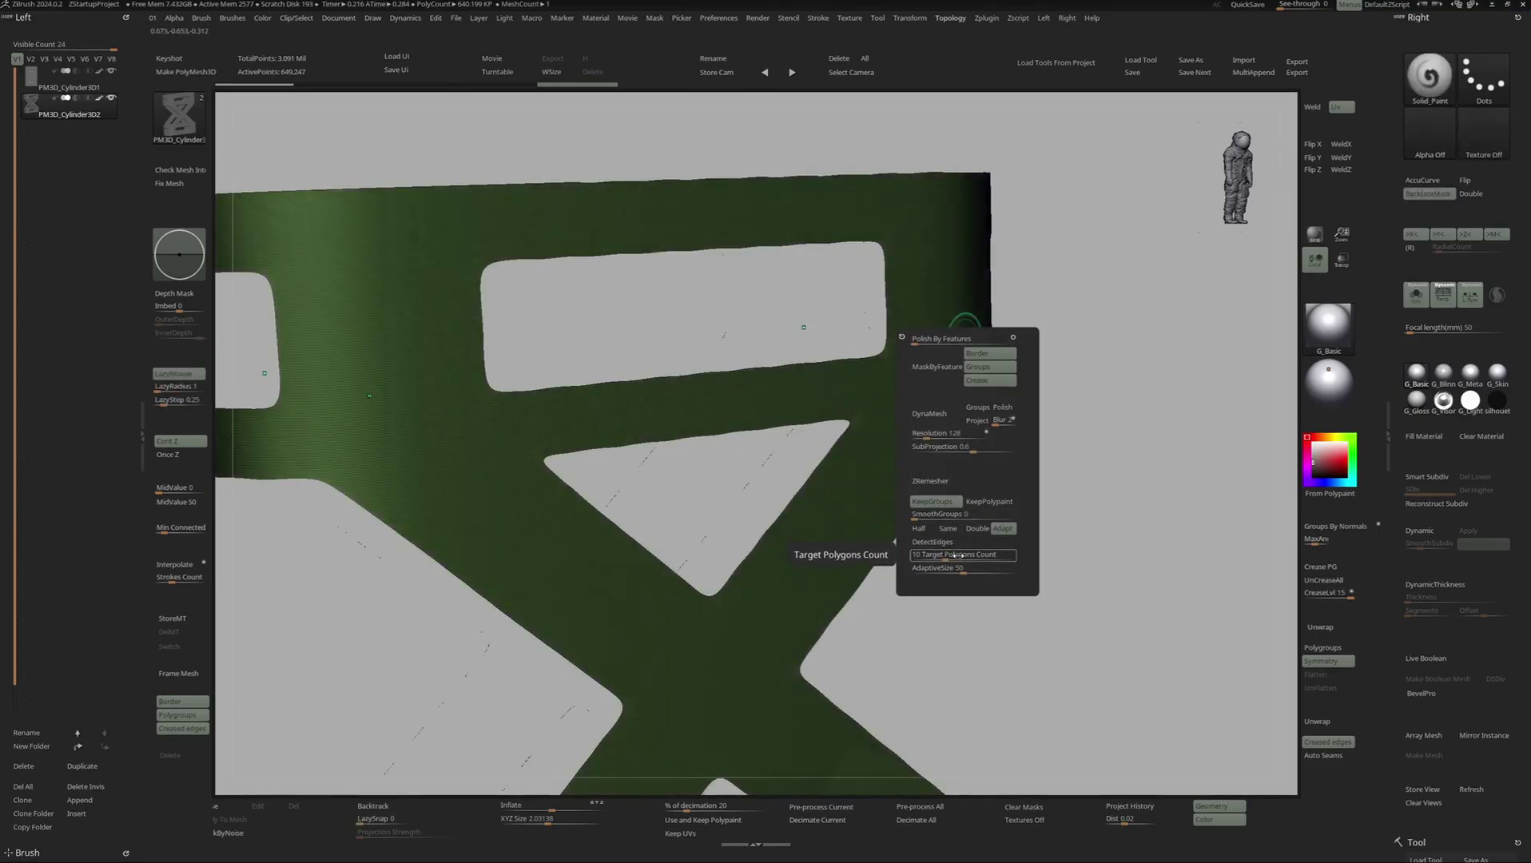
click(940, 502)
click(950, 483)
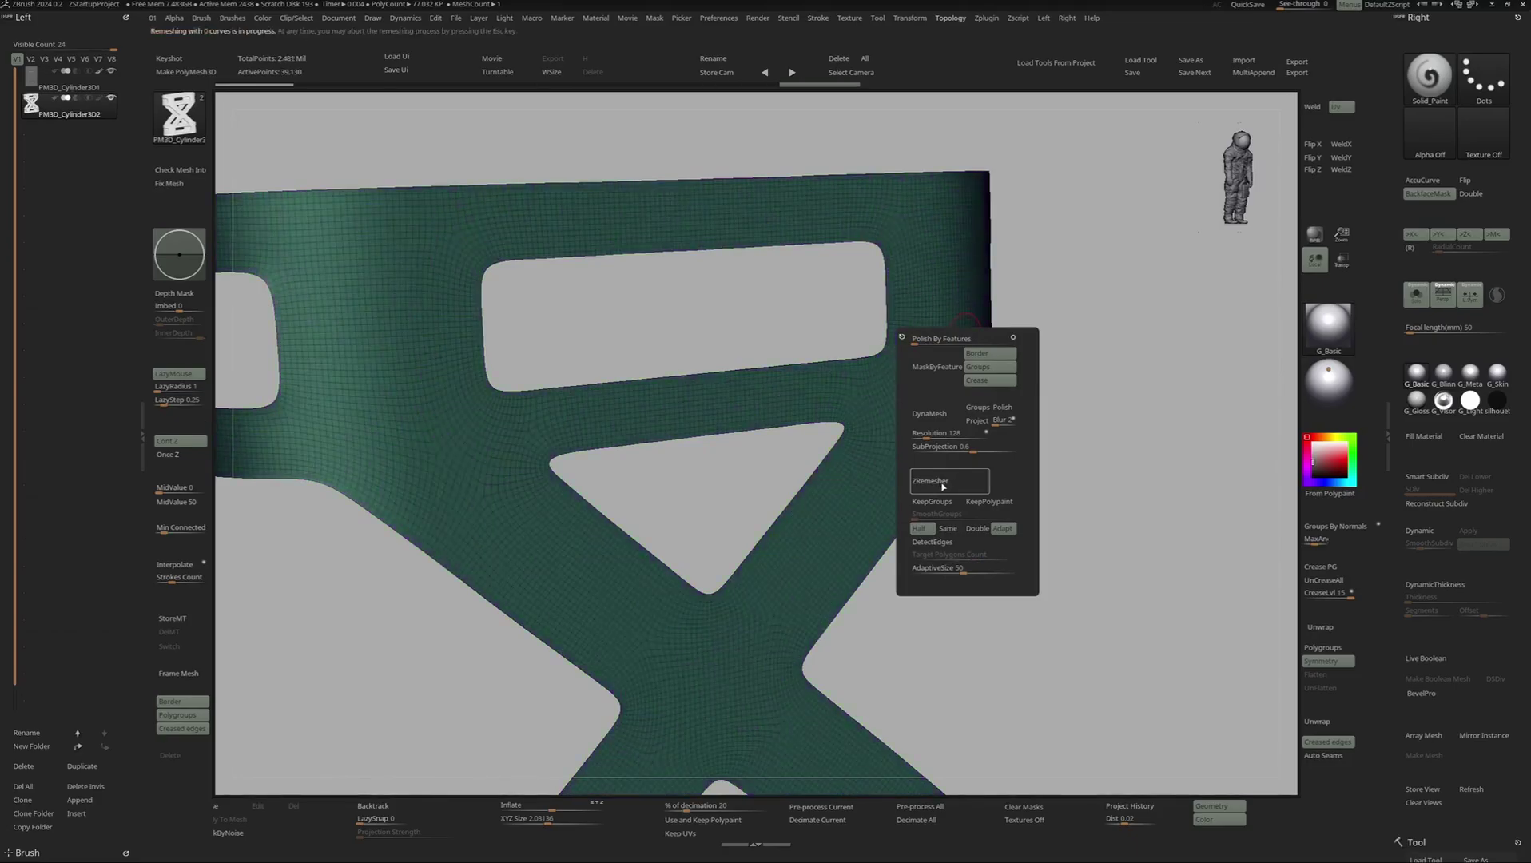
- Check the remeshed strap's topology, project the stored history onto its geometry and show the body with it
ctrl+right_drag(1153, 366, 958, 433)
key(shift+f)
mouse_move(943, 247)
right_down()
mouse_move(907, 302)
mouse_move(779, 285)
mouse_move(823, 285)
mouse_move(760, 320)
mouse_move(831, 424)
mouse_move(895, 457)
right_up()
key(shift+s)
key(shift+f)
key(shift+s)
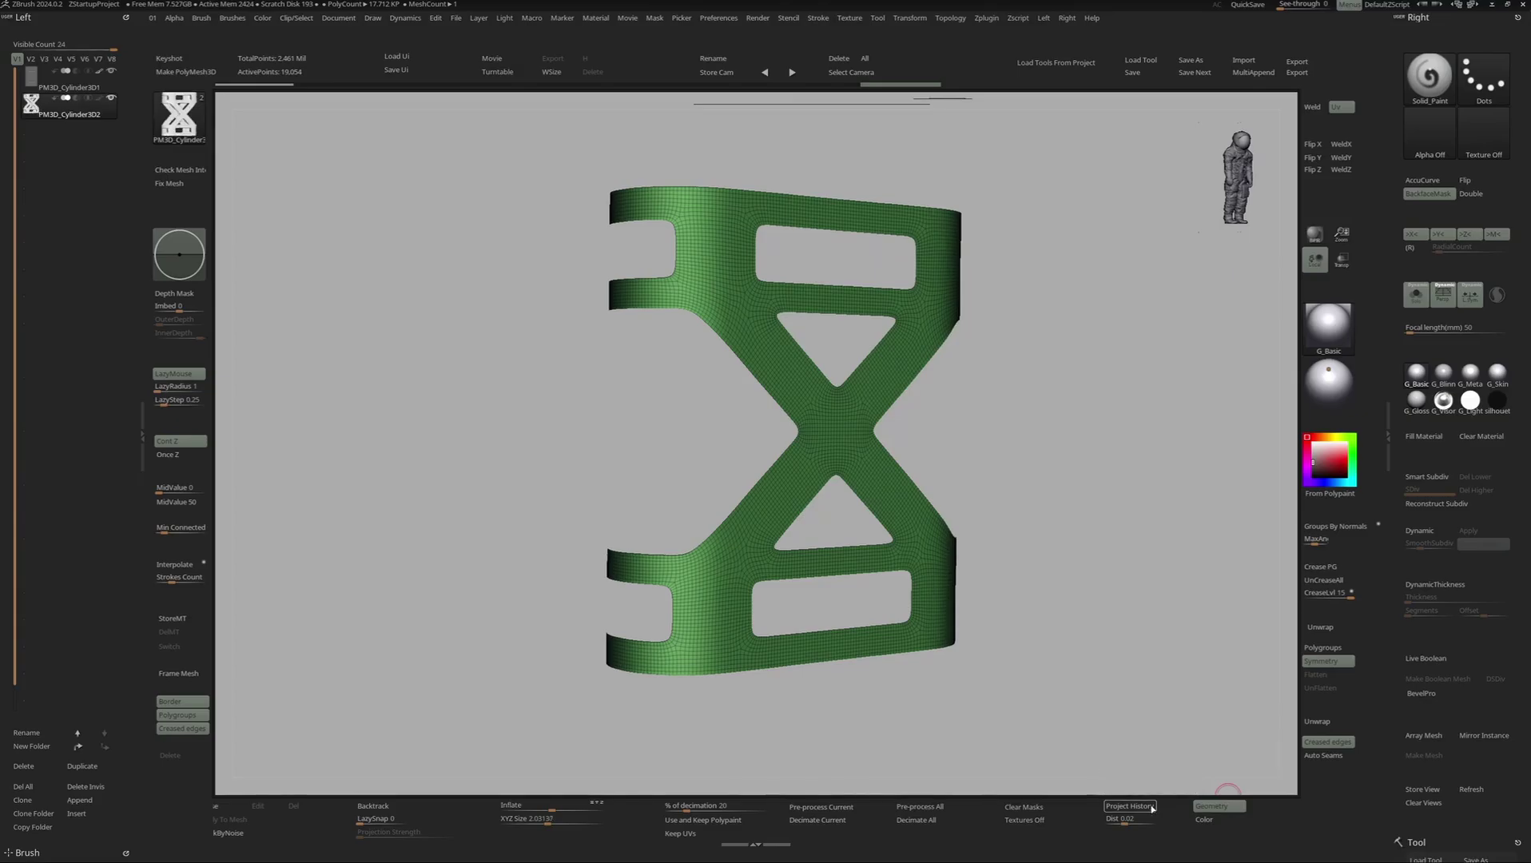
ctrl+shift+click(978, 247)
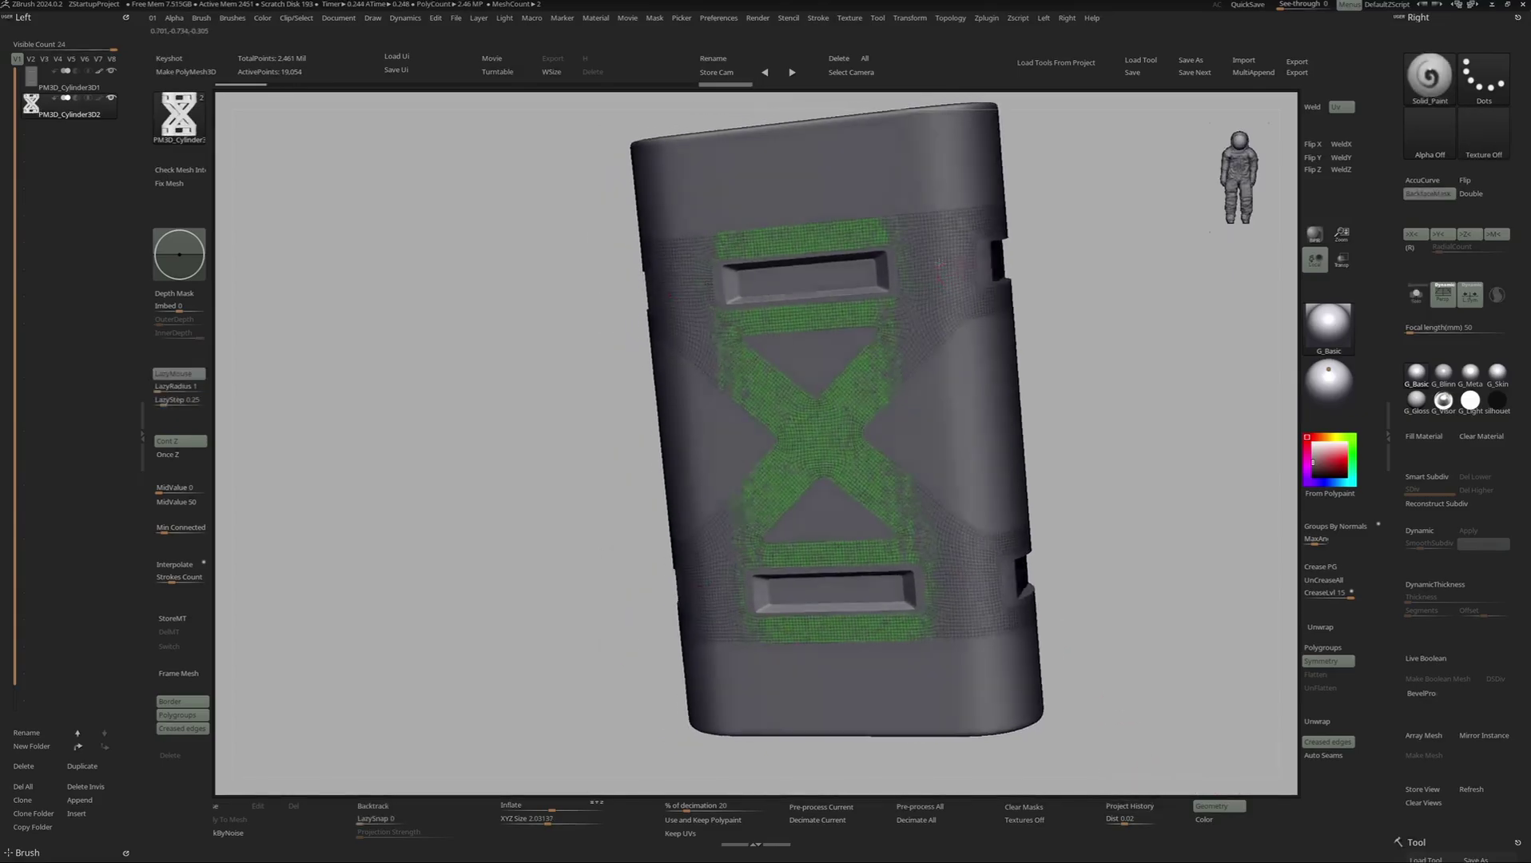
- Enable dynamic subdivision on the strap, with thickness 0.00341, offset 100 and Post SubDiv turned off
right_drag(974, 280, 951, 378)
right_drag(1035, 534, 1278, 515)
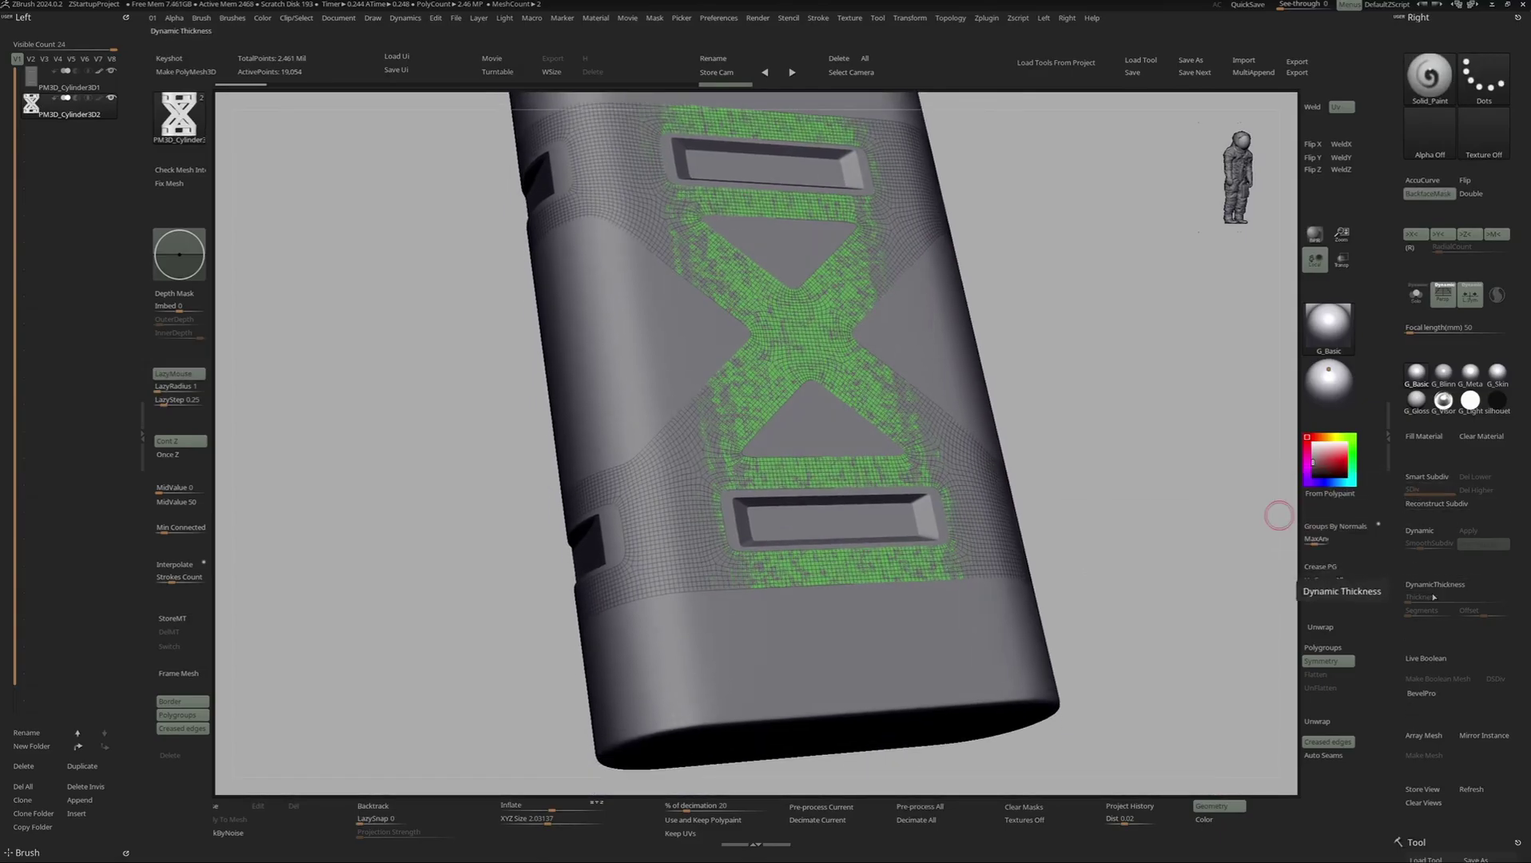
click(1429, 532)
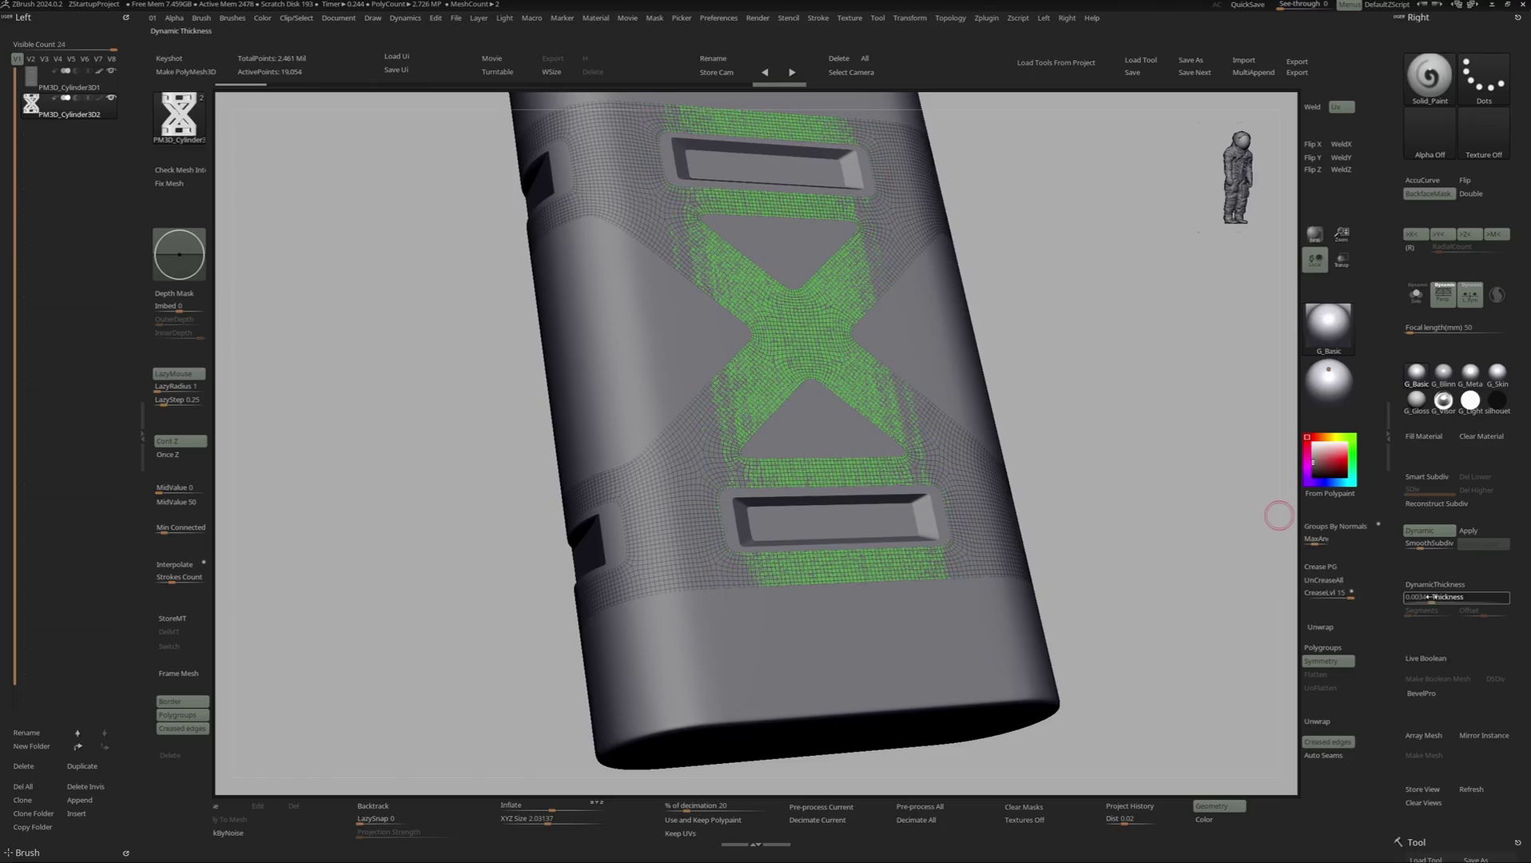
drag(1431, 596, 1444, 598)
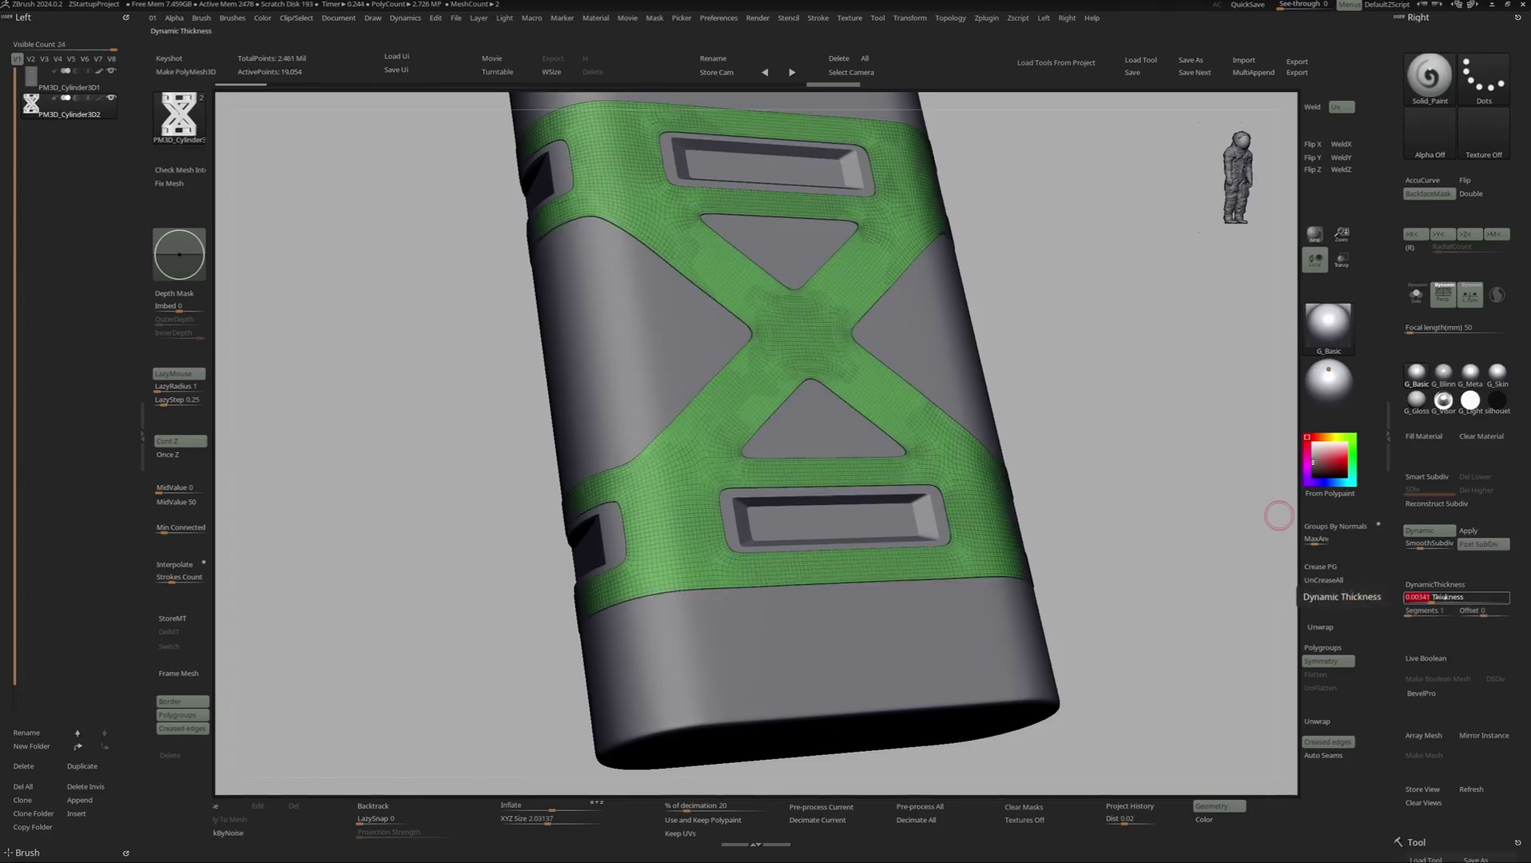
click(1477, 545)
drag(1175, 549, 1247, 495)
click(1436, 587)
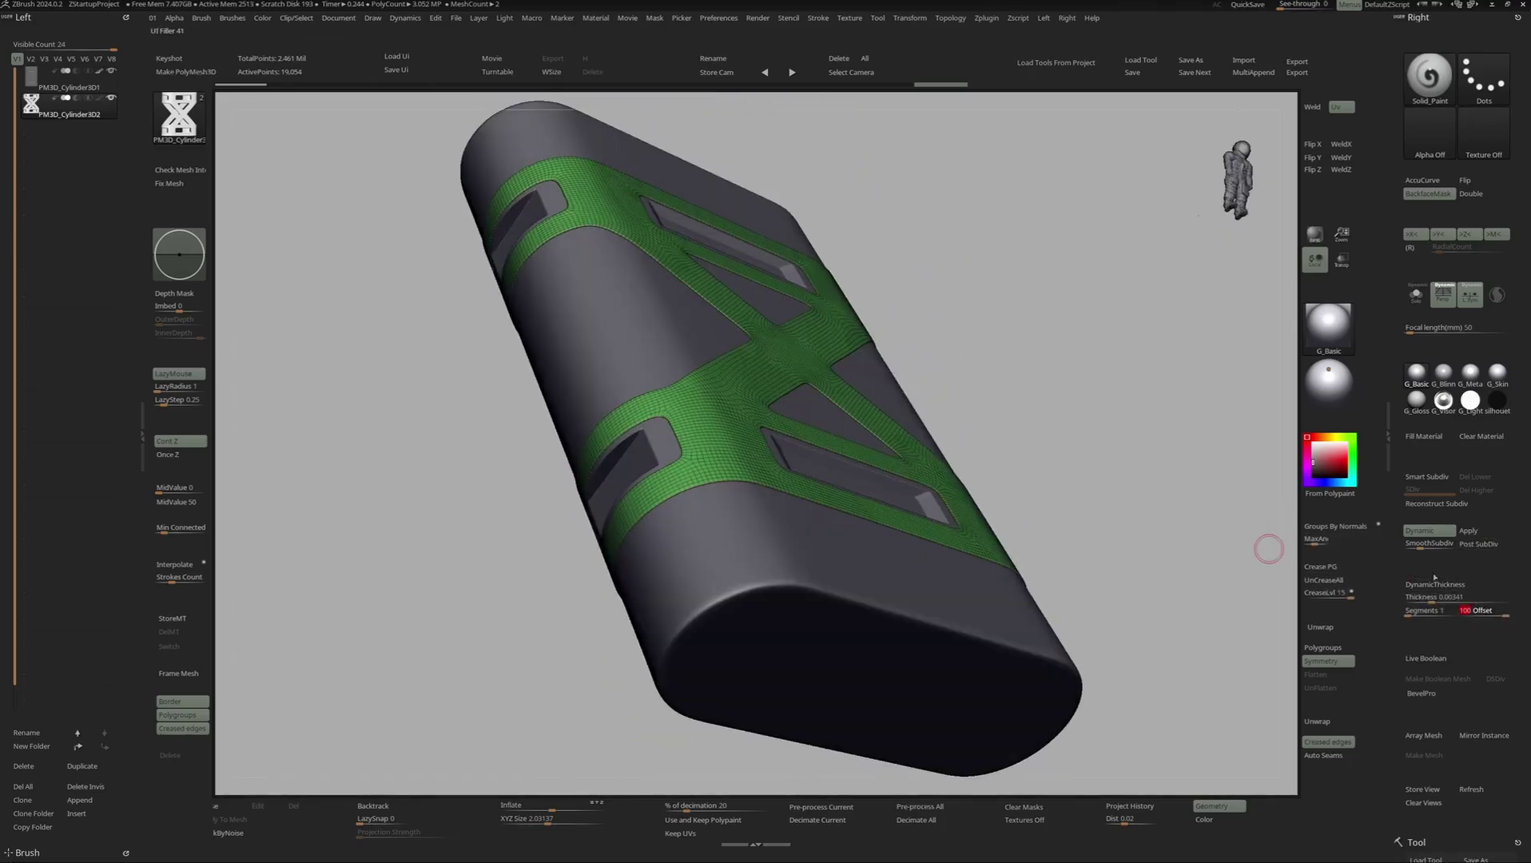
- Increase the strap's dynamic thickness to about 0.02 and hide the wireframe
drag(1433, 597, 1439, 598)
drag(1091, 474, 1119, 511)
key(shift+f)
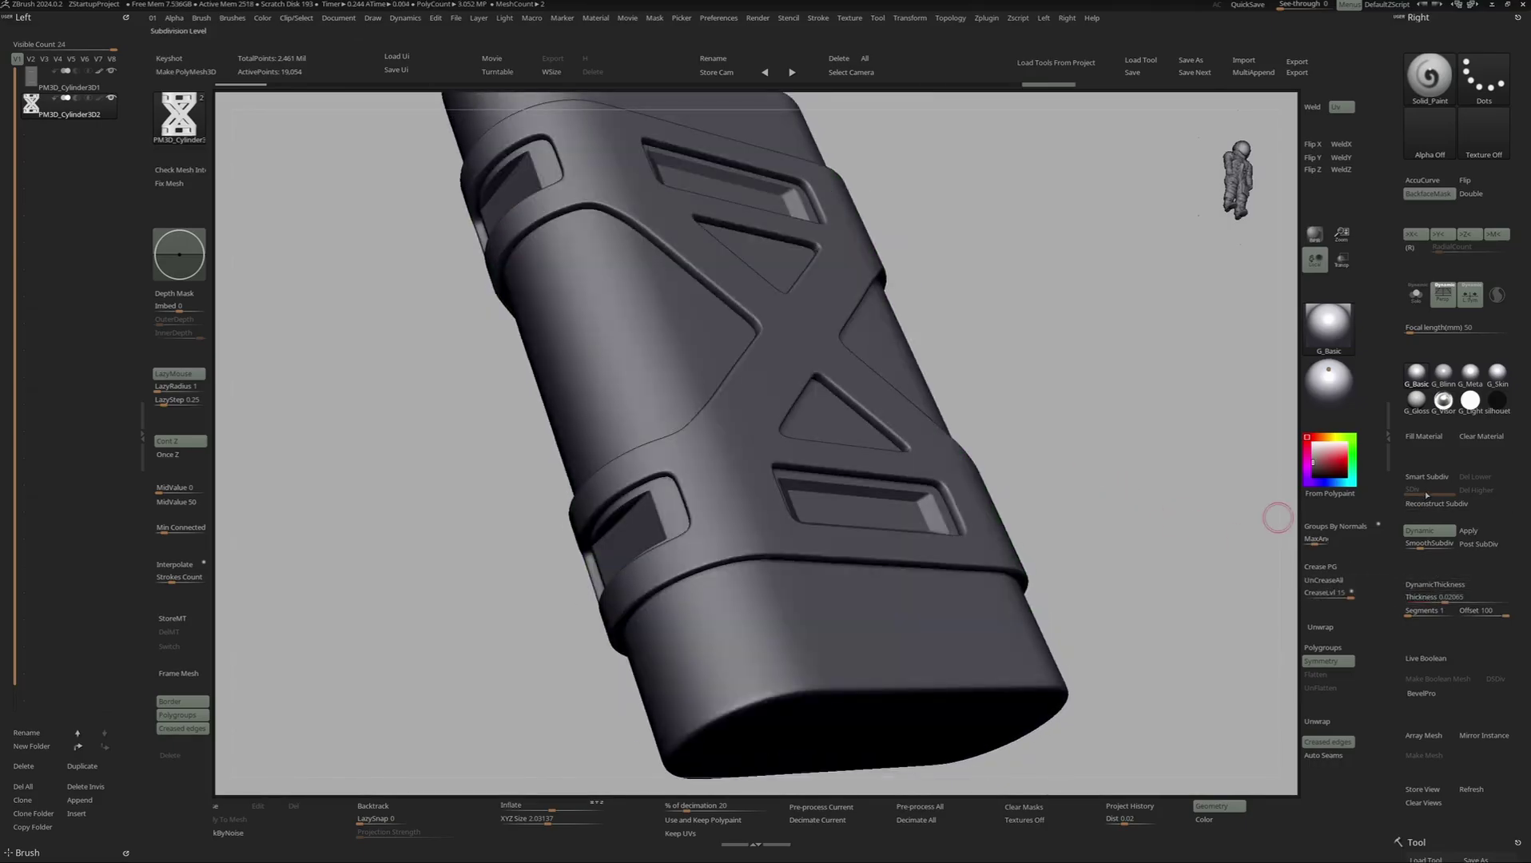
key(shift+f)
- Set the strap's dynamic thickness segments to 3 and its thickness to 0.02449, checking the shape from several sides
right_drag(735, 417, 1118, 524)
click(1415, 613)
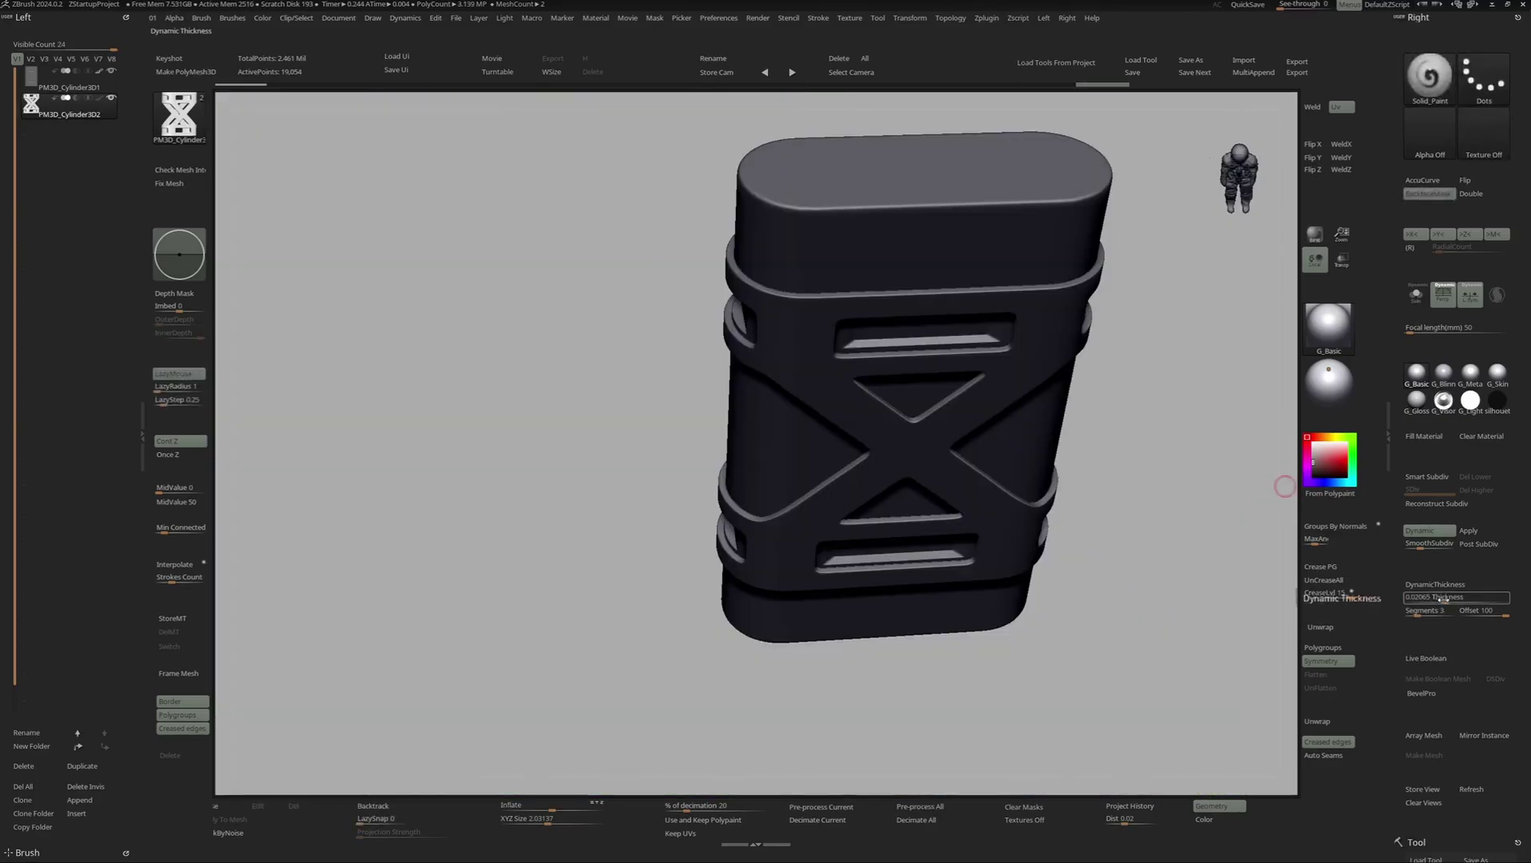
click(1446, 598)
key(Return)
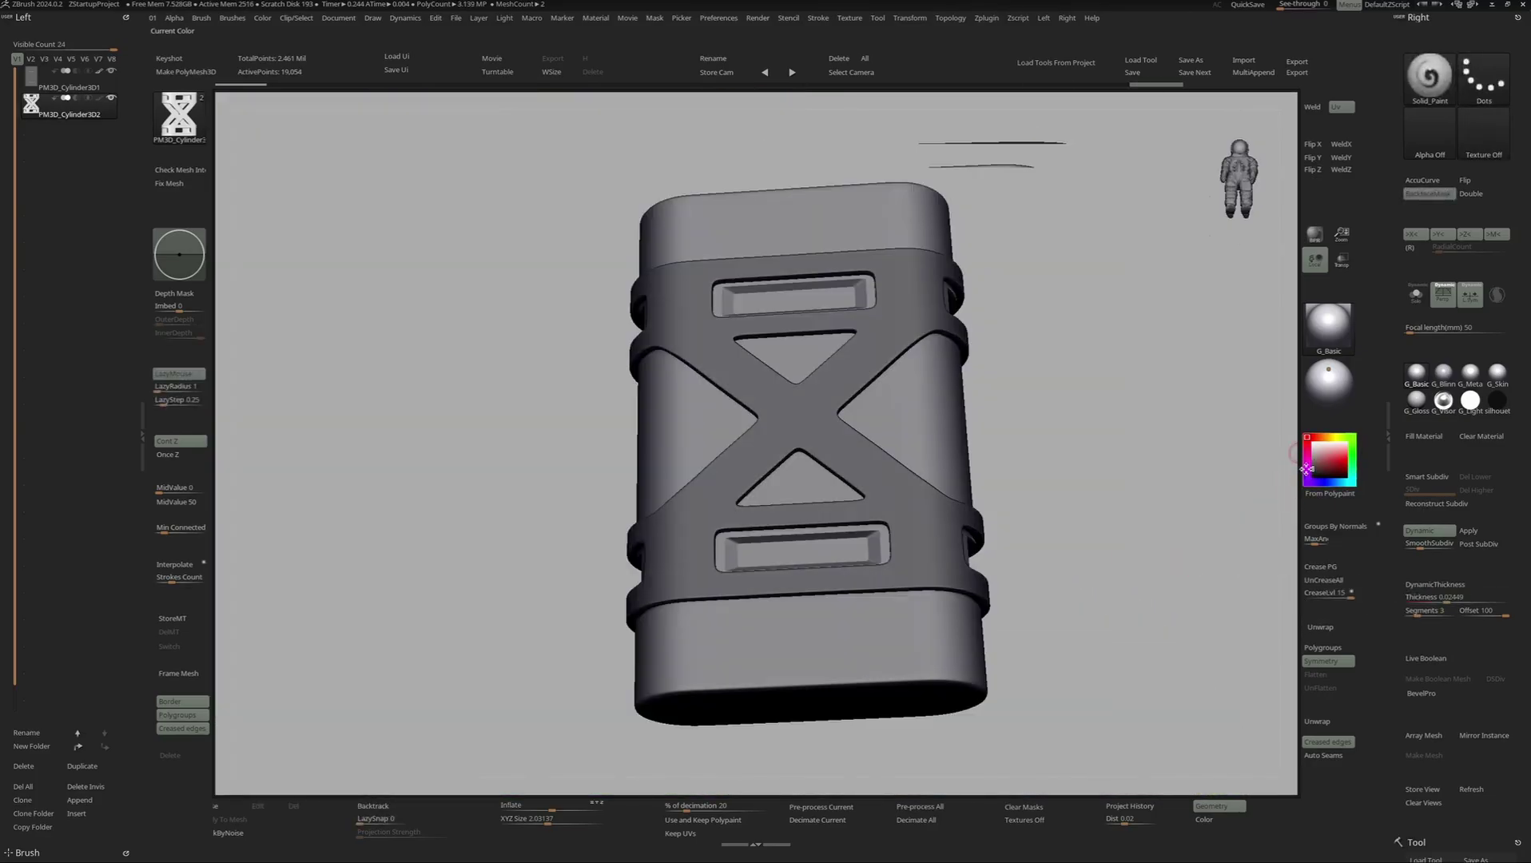
right_drag(1180, 457, 890, 462)
drag(890, 461, 971, 453)
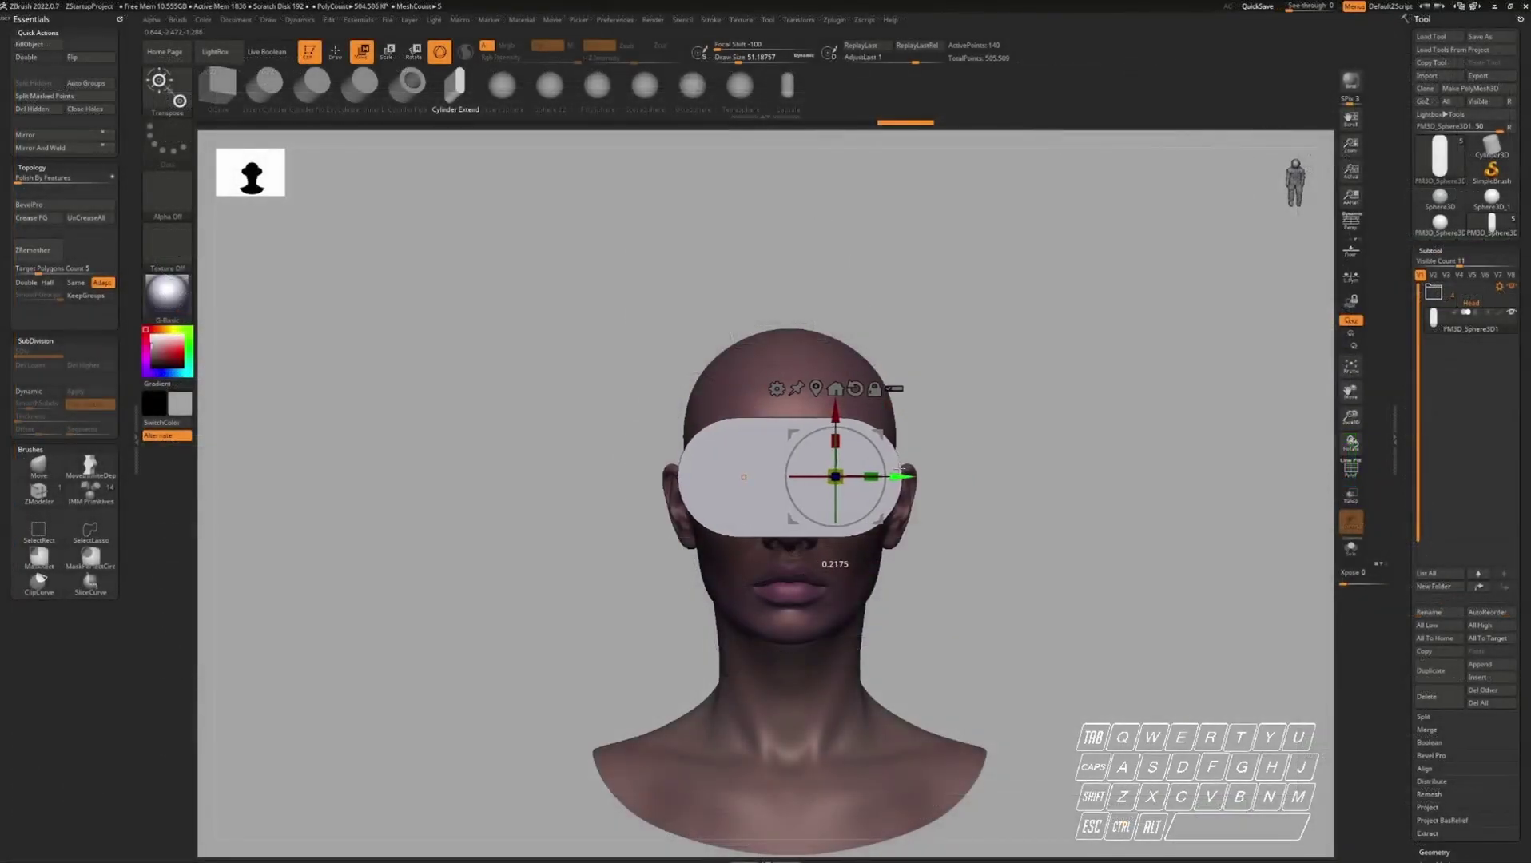
drag(843, 461, 839, 416)
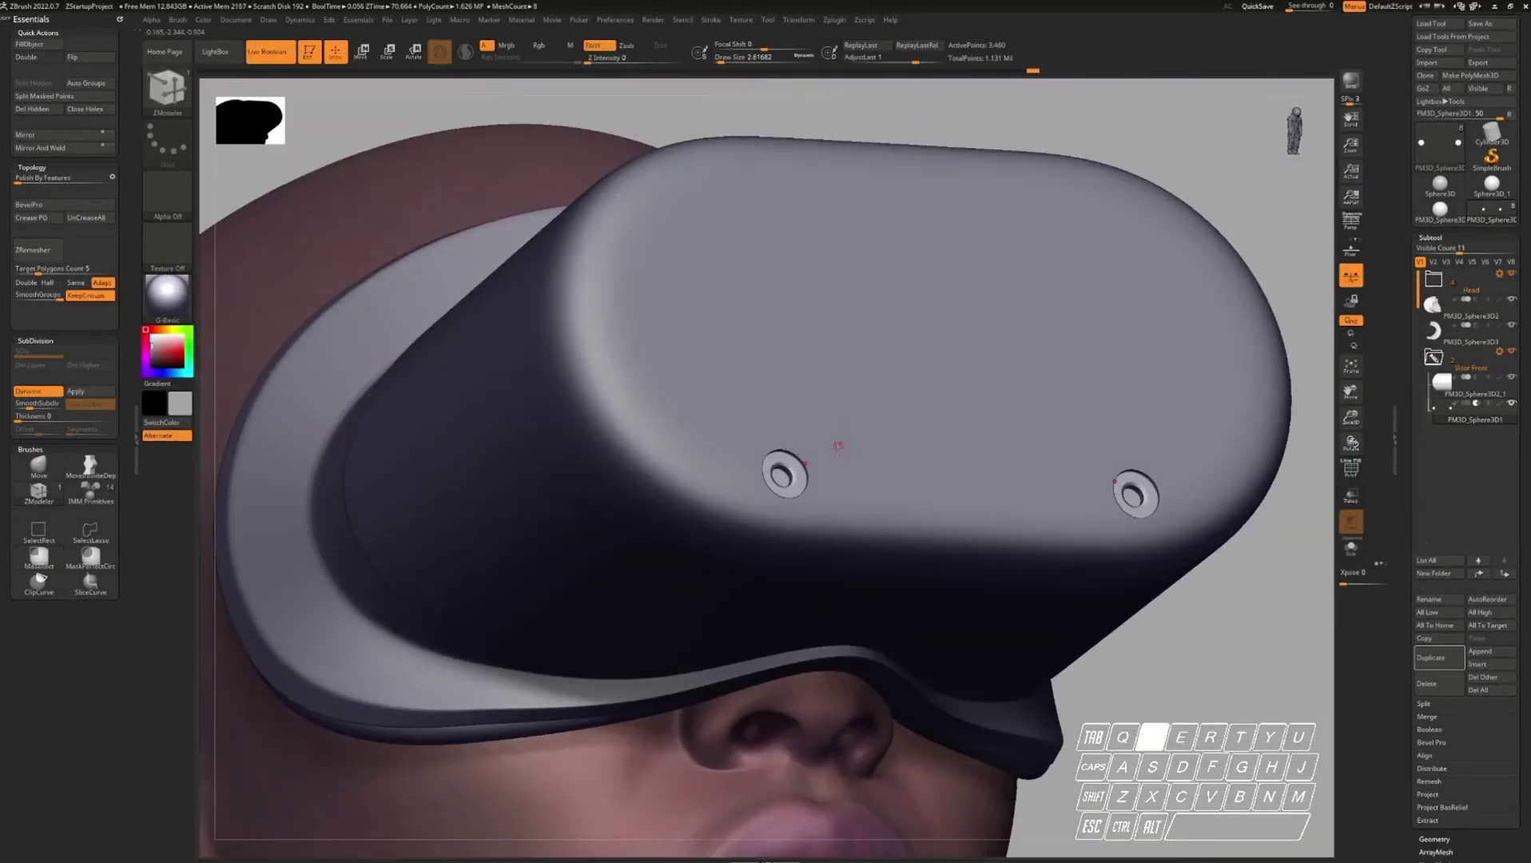
key(w)
mouse_move(831, 457)
shift+right_down()
mouse_move(787, 468)
mouse_move(824, 478)
shift+right_up()
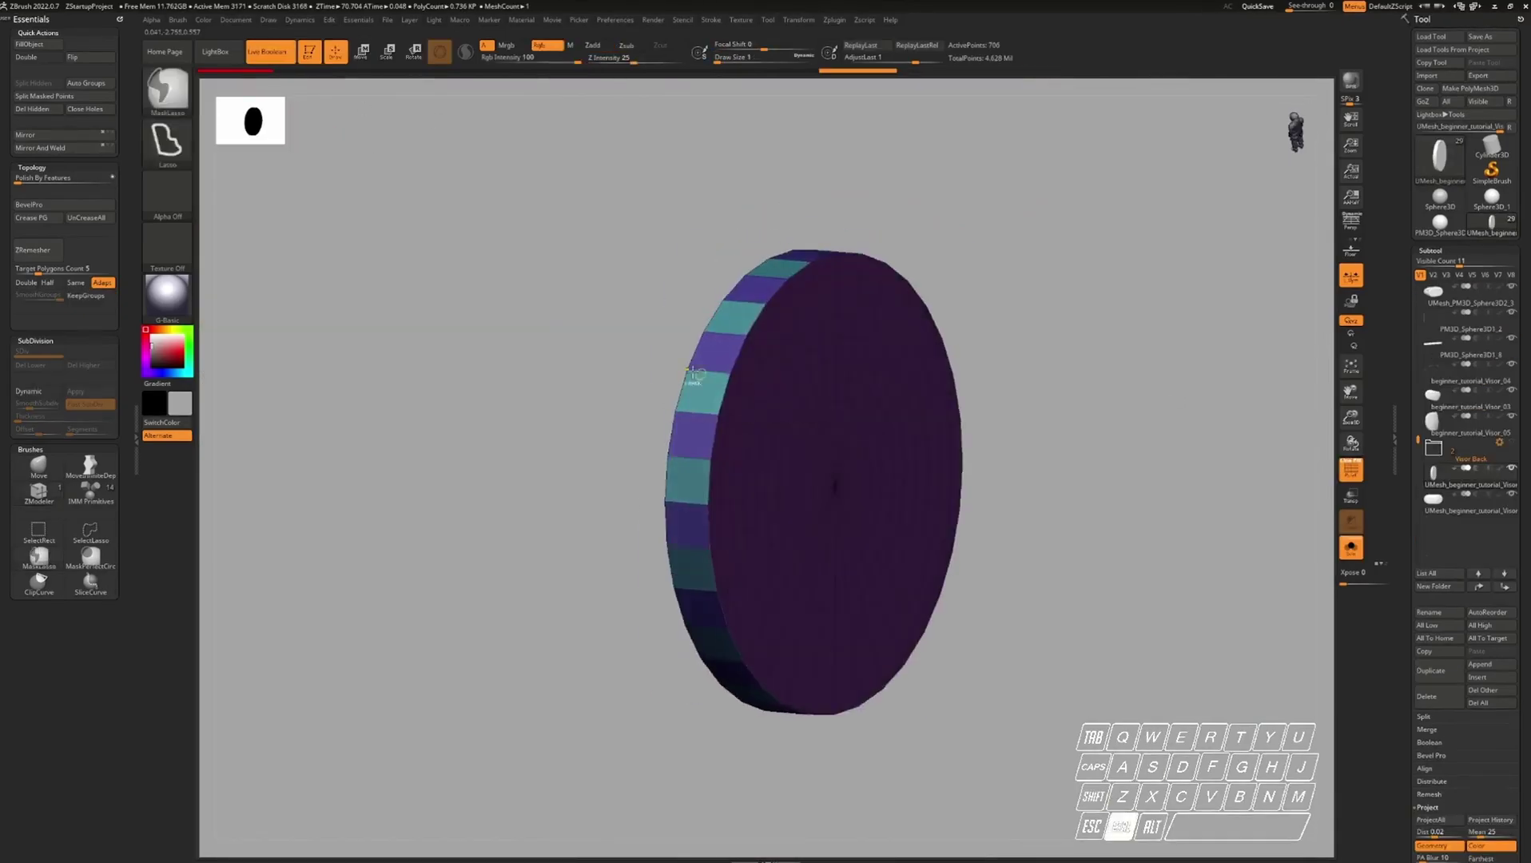
key(space)
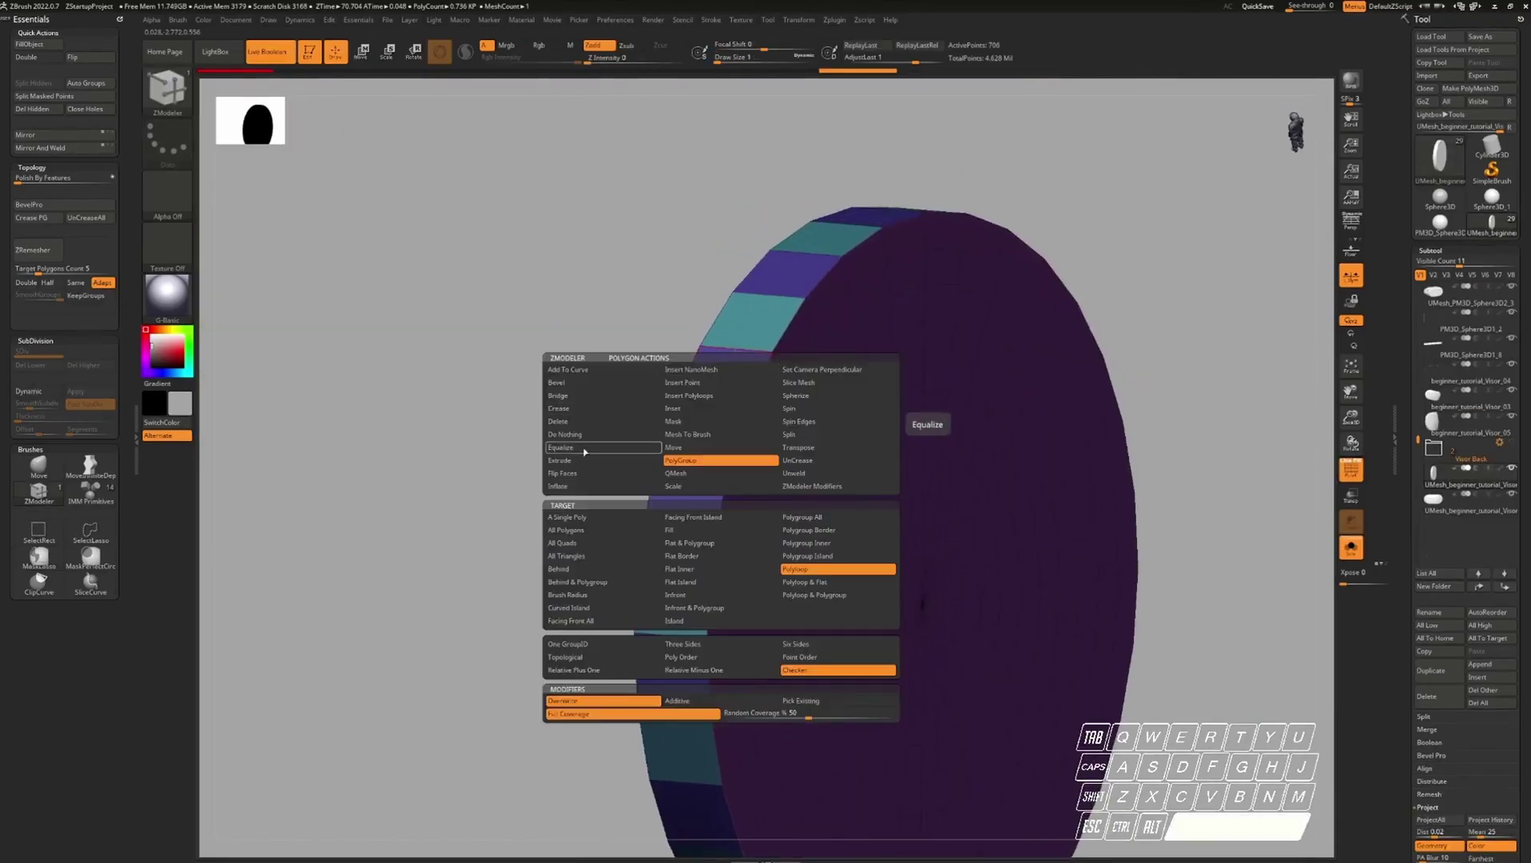
click(588, 452)
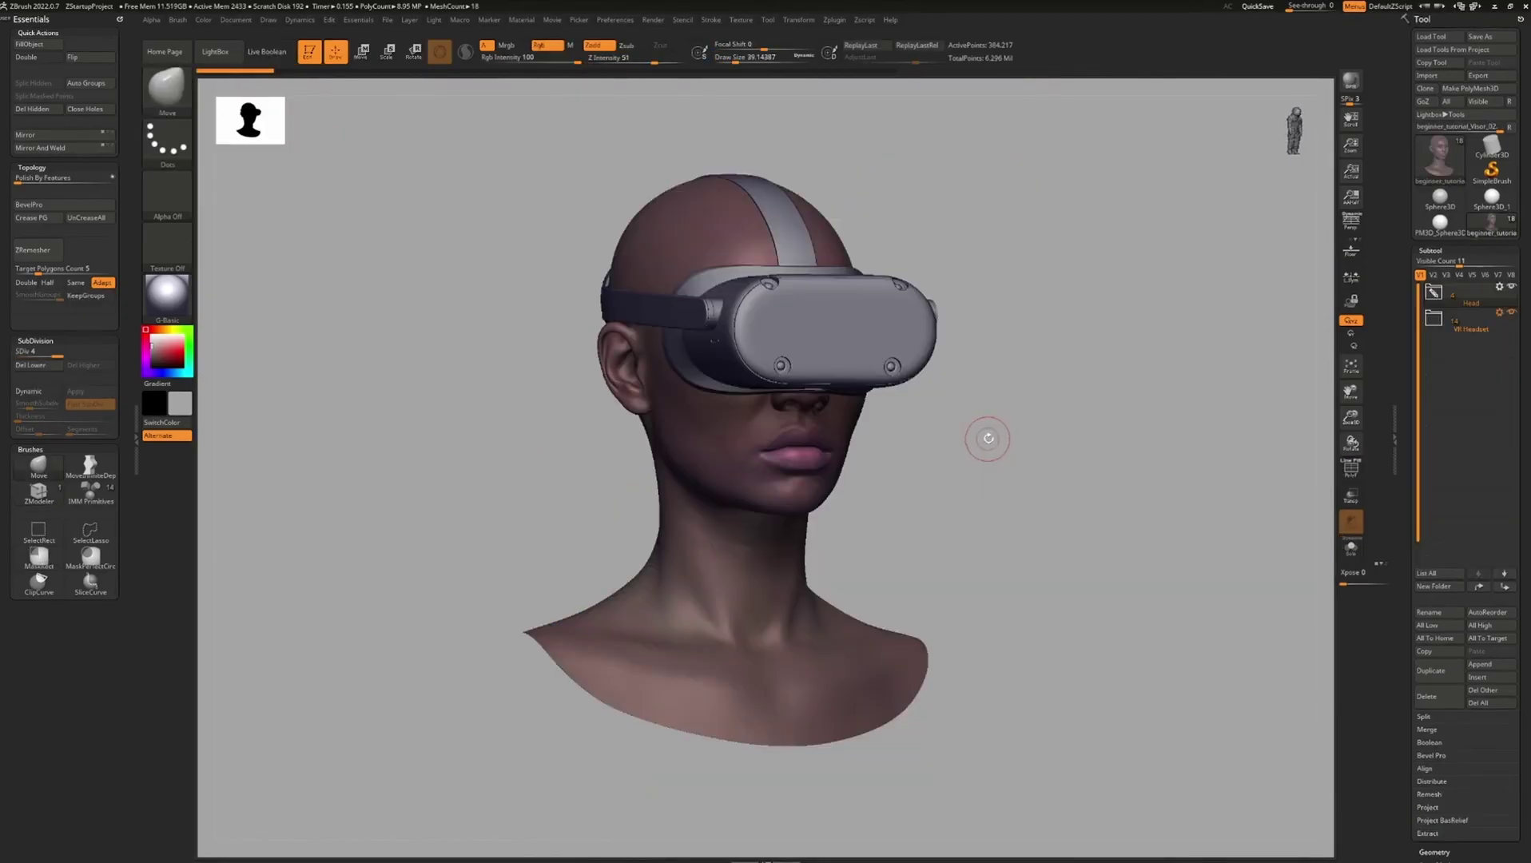